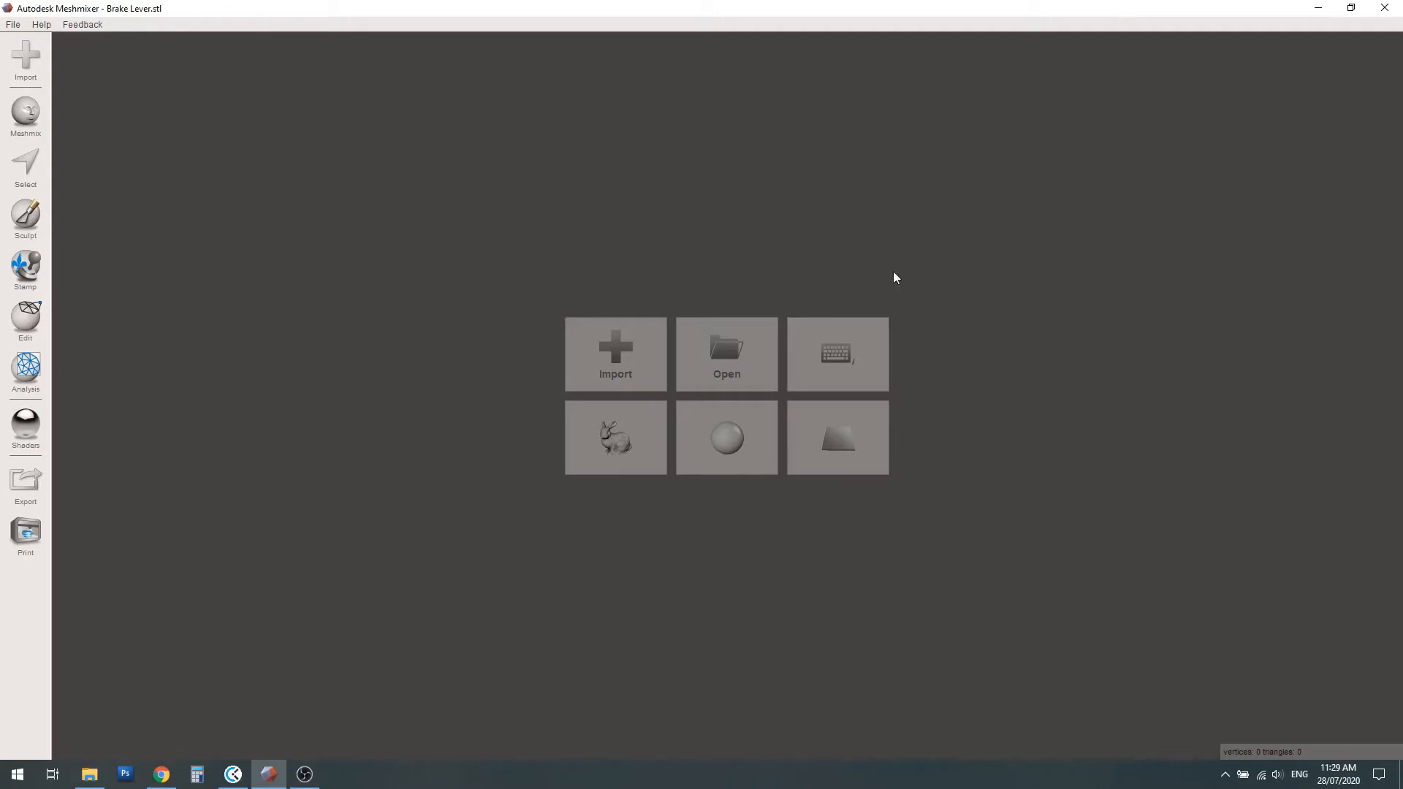
Import the Brake Lever mesh file from the STL folder and examine the model
{"action": "left_click", "coordinate": [619, 365]}
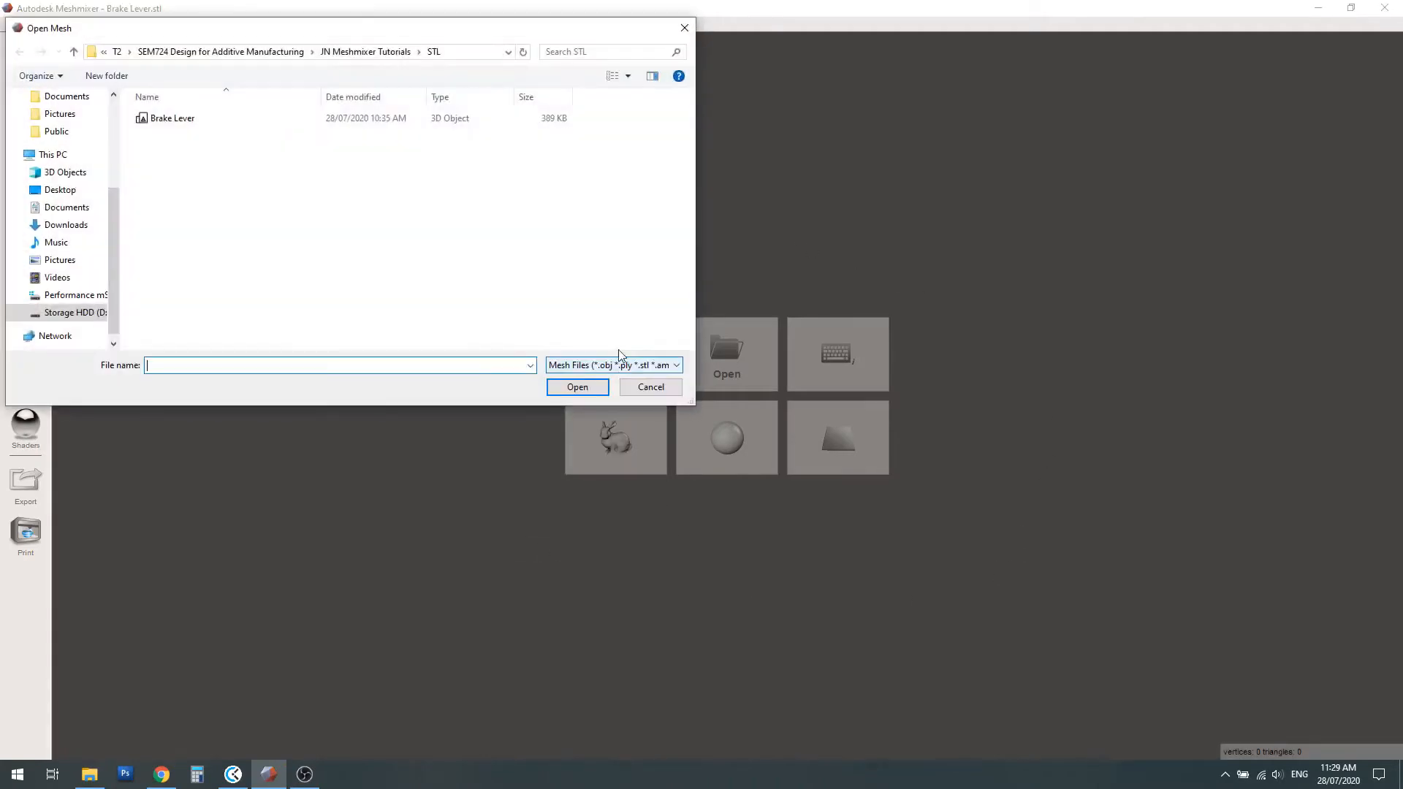
{"action": "left_click", "coordinate": [173, 120]}
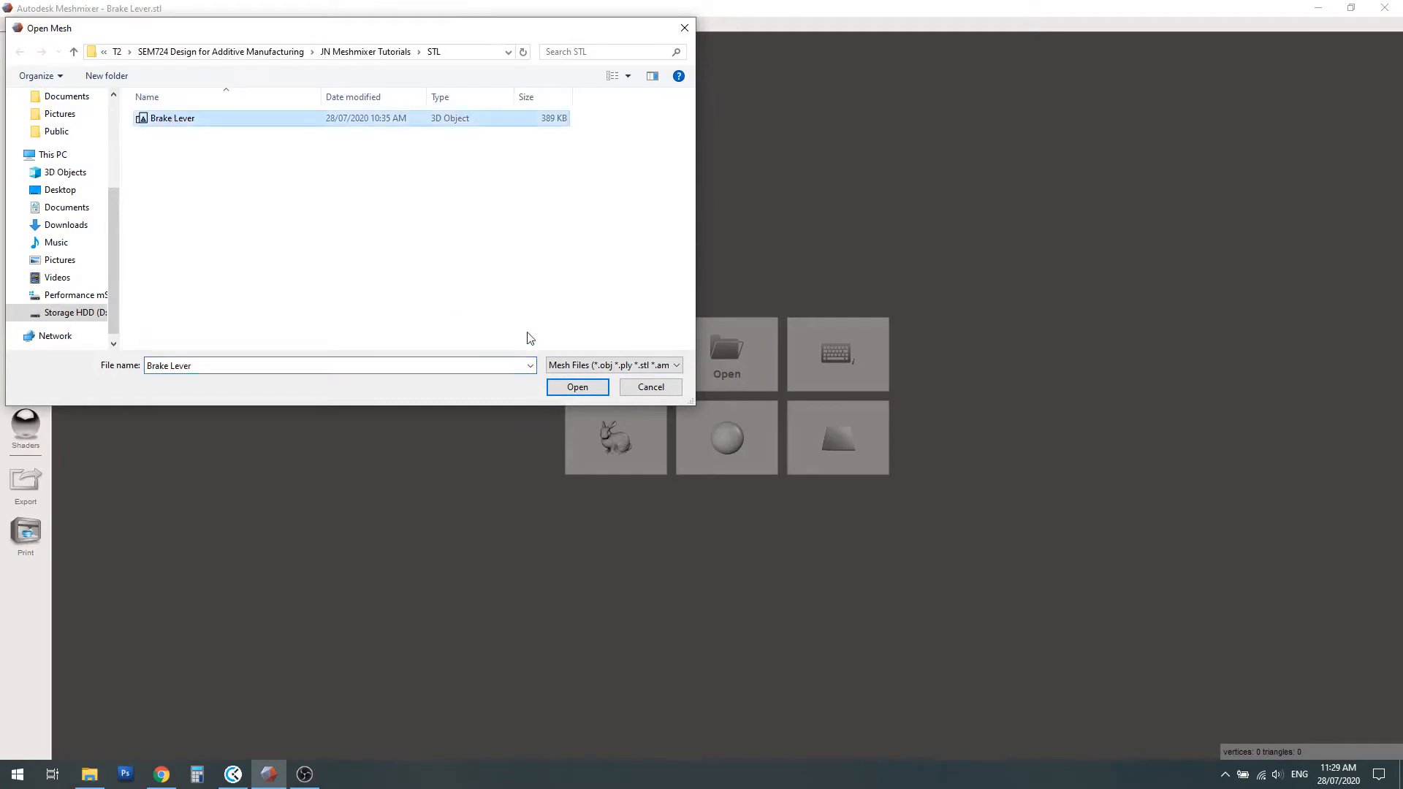
{"action": "left_click", "coordinate": [568, 389]}
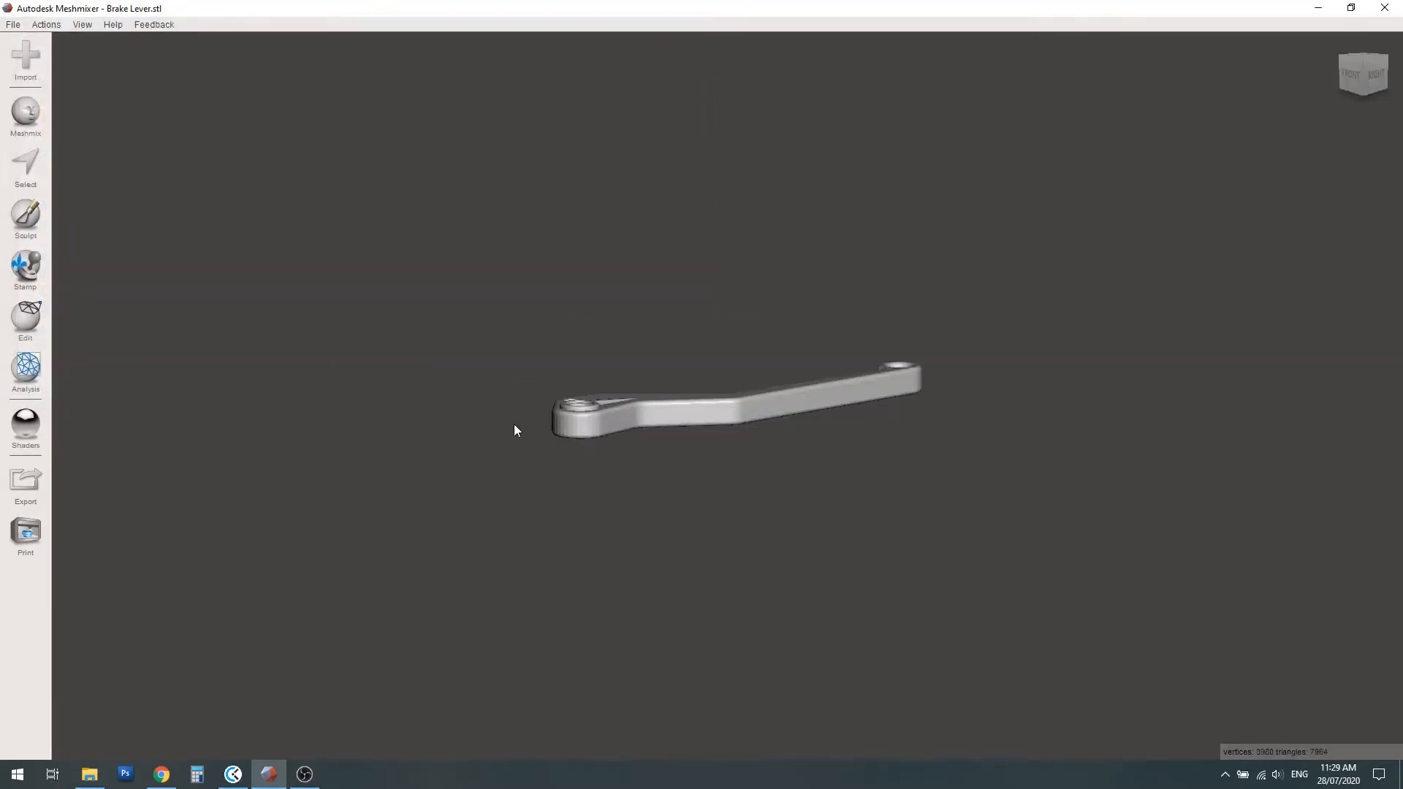
{"action": "right_click_drag", "start_coordinate": [829, 431], "coordinate": [761, 558]}
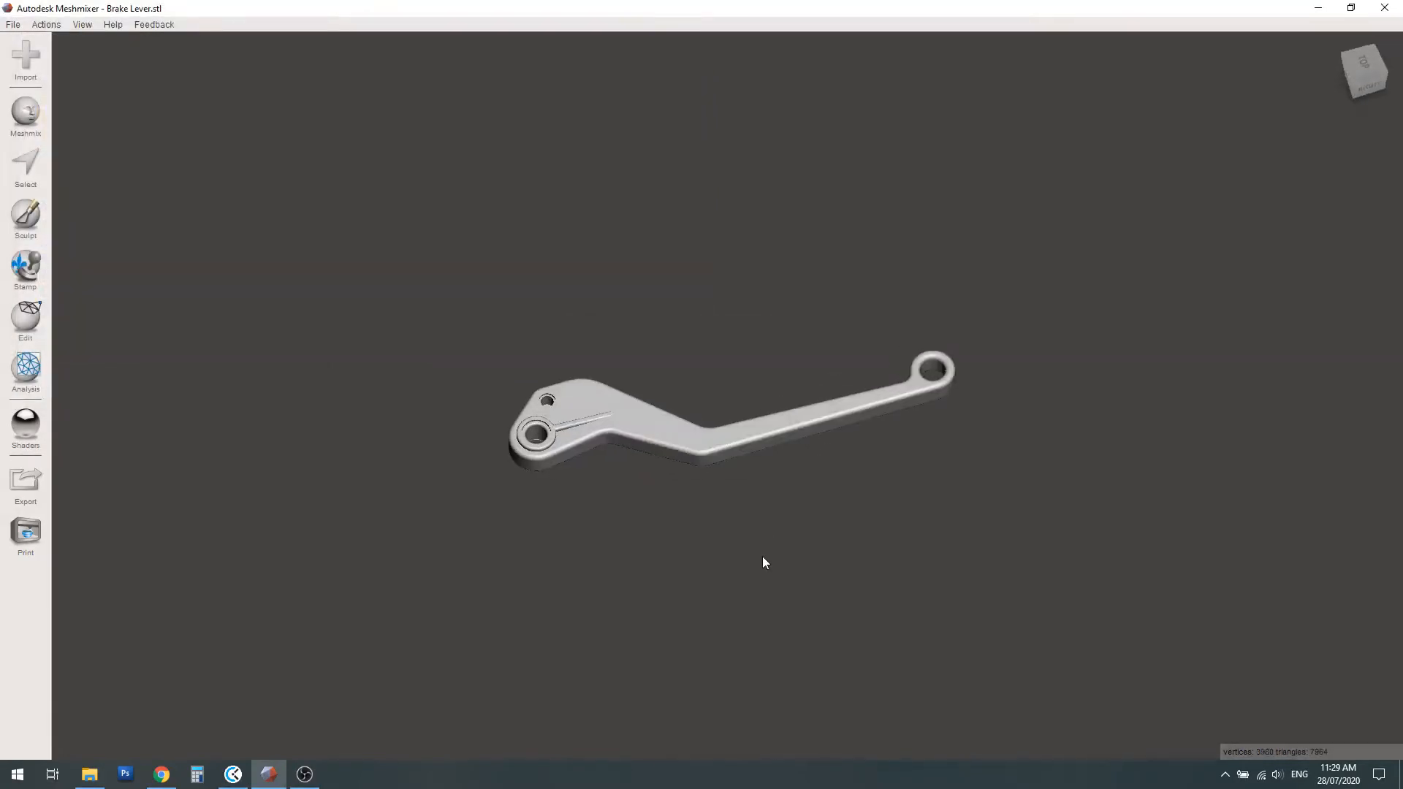
{"action": "scroll", "coordinate": [854, 457], "scroll_direction": "up", "scroll_amount": 4}
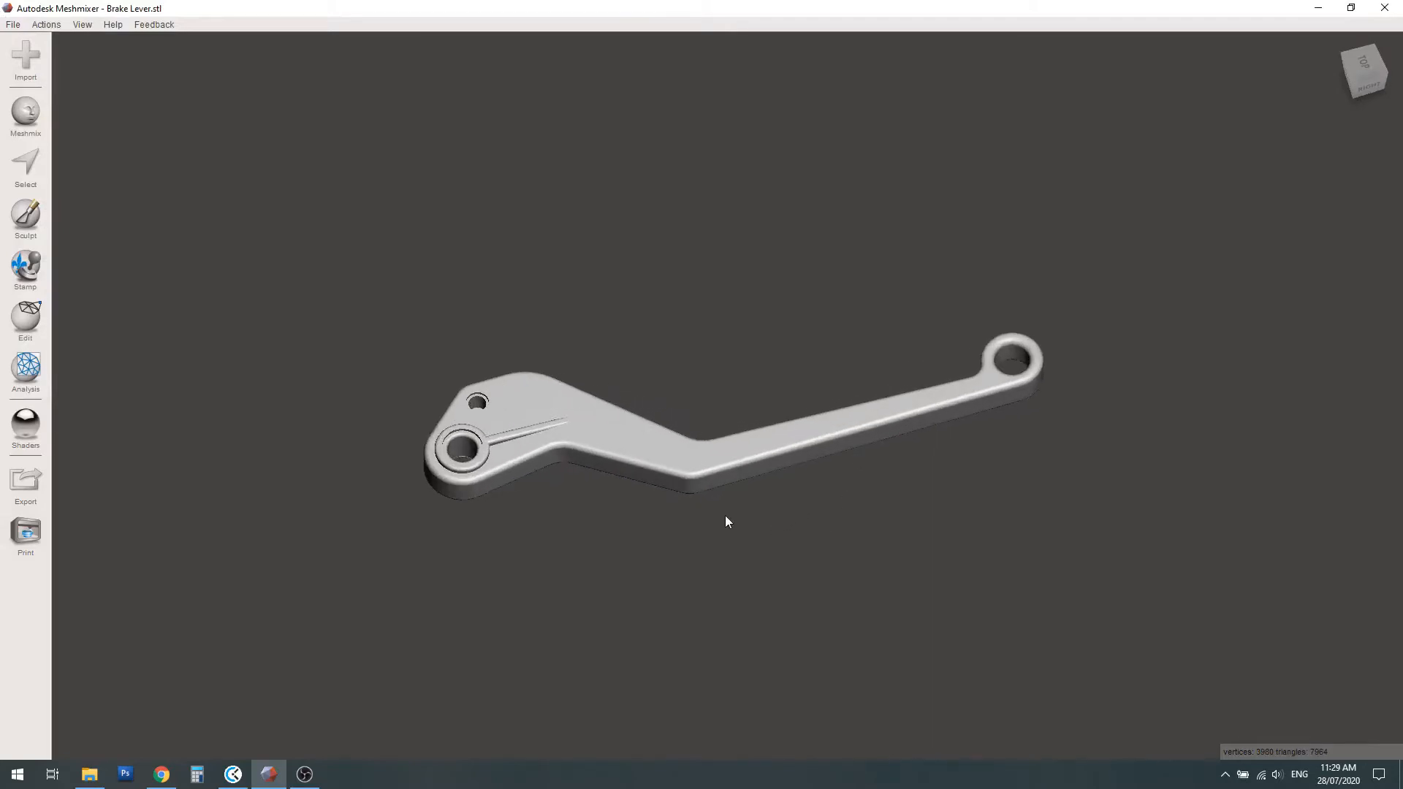
{"action": "right_click_drag", "start_coordinate": [725, 515], "coordinate": [758, 491]}
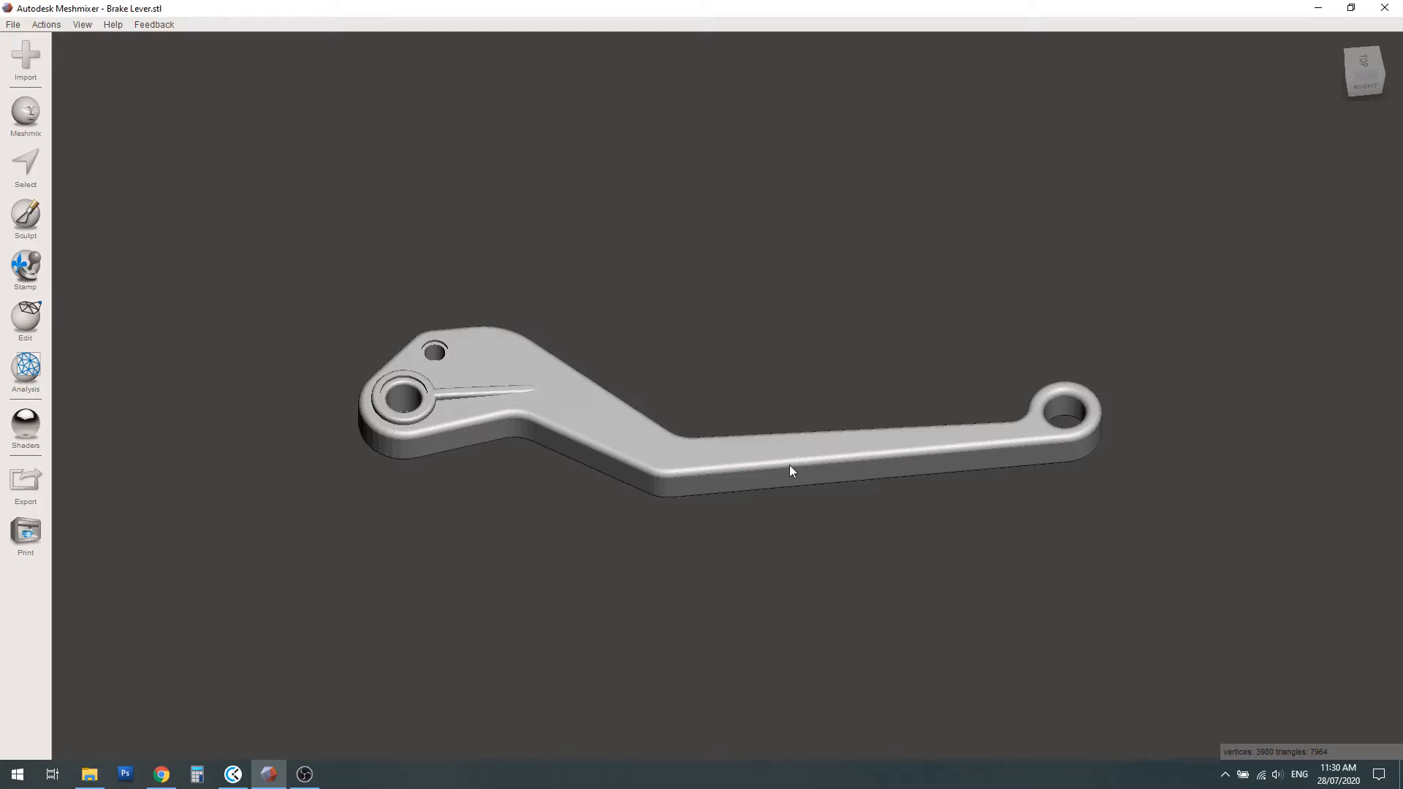
{"action": "right_click_drag", "start_coordinate": [807, 392], "coordinate": [792, 474]}
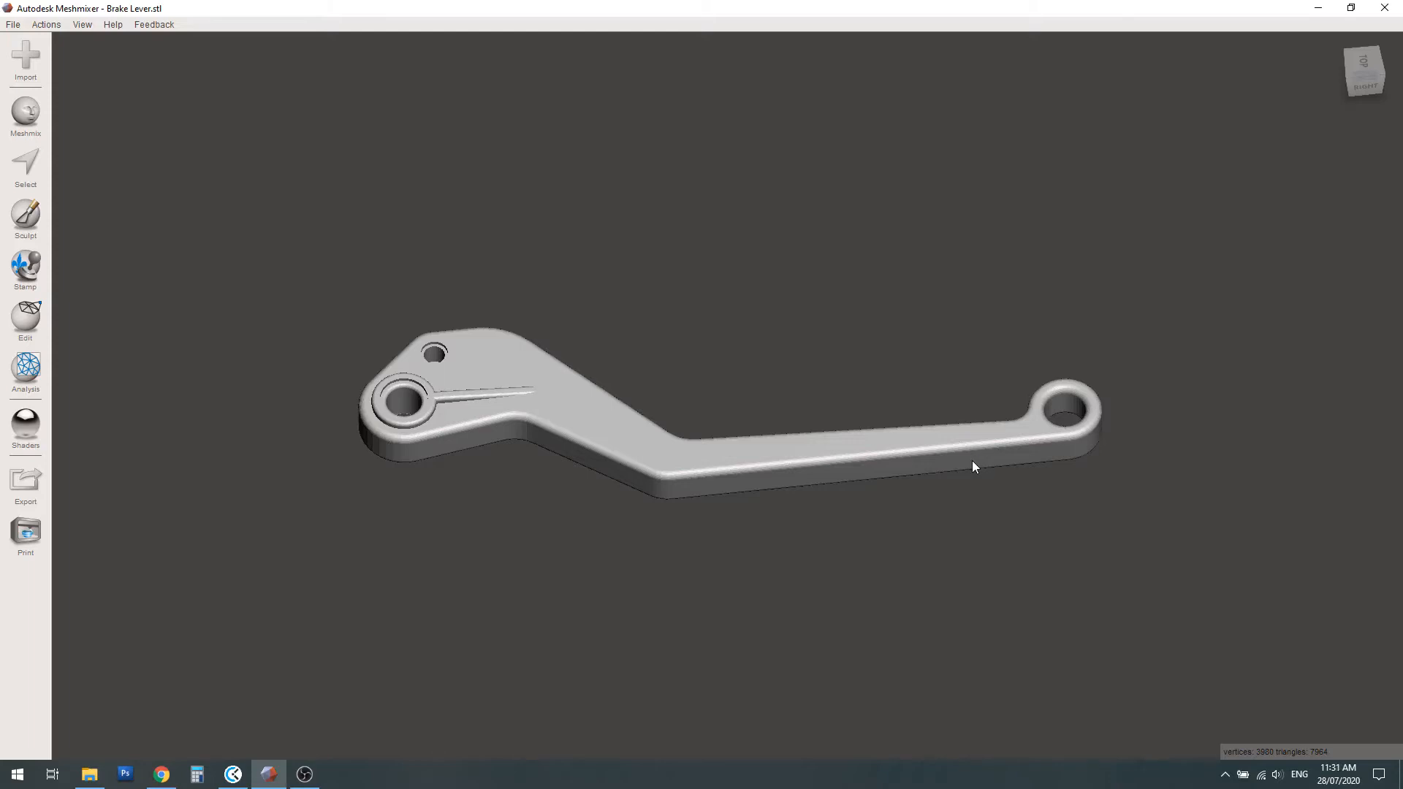
Duplicate the brake lever twice to get two copies besides the original
{"action": "left_click", "coordinate": [28, 314]}
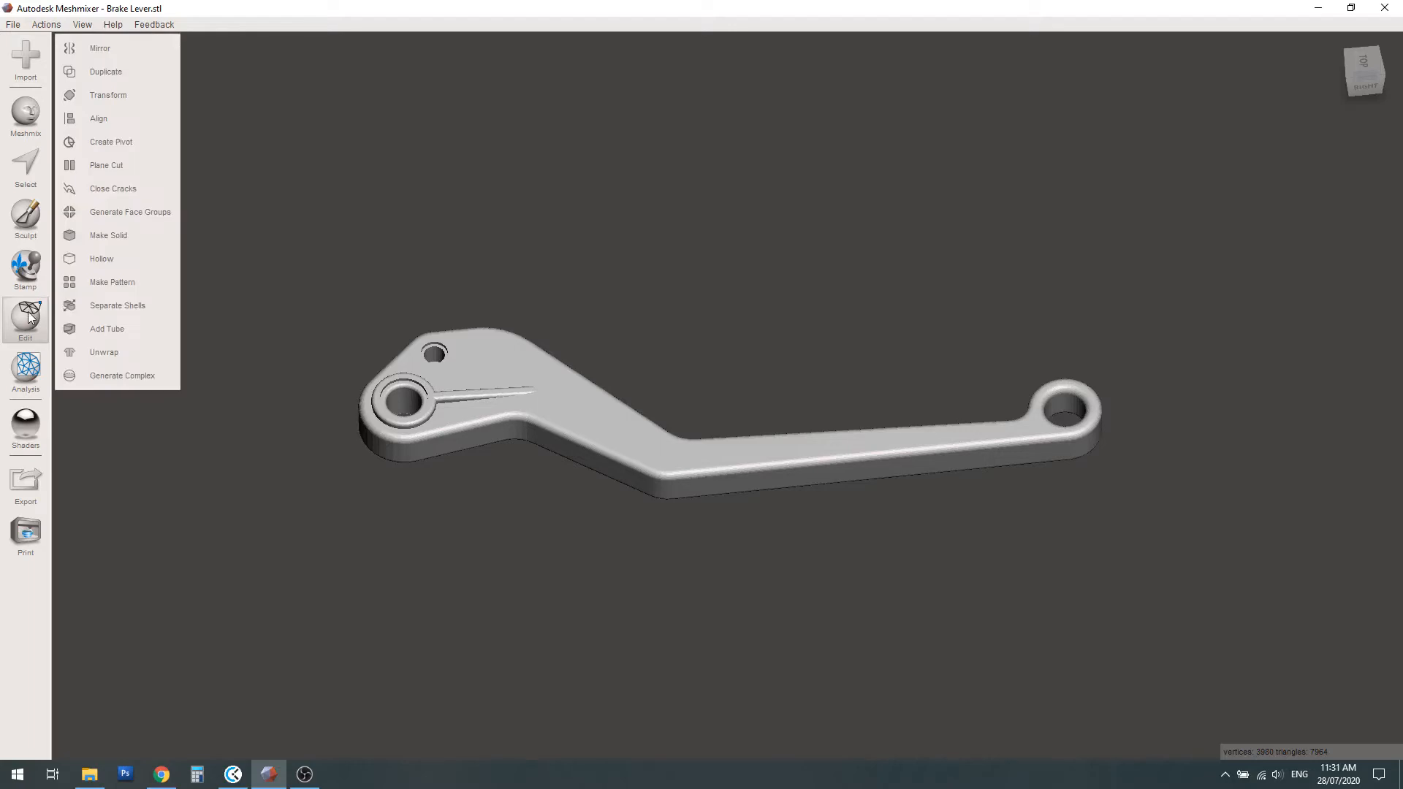
{"action": "left_click", "coordinate": [117, 72]}
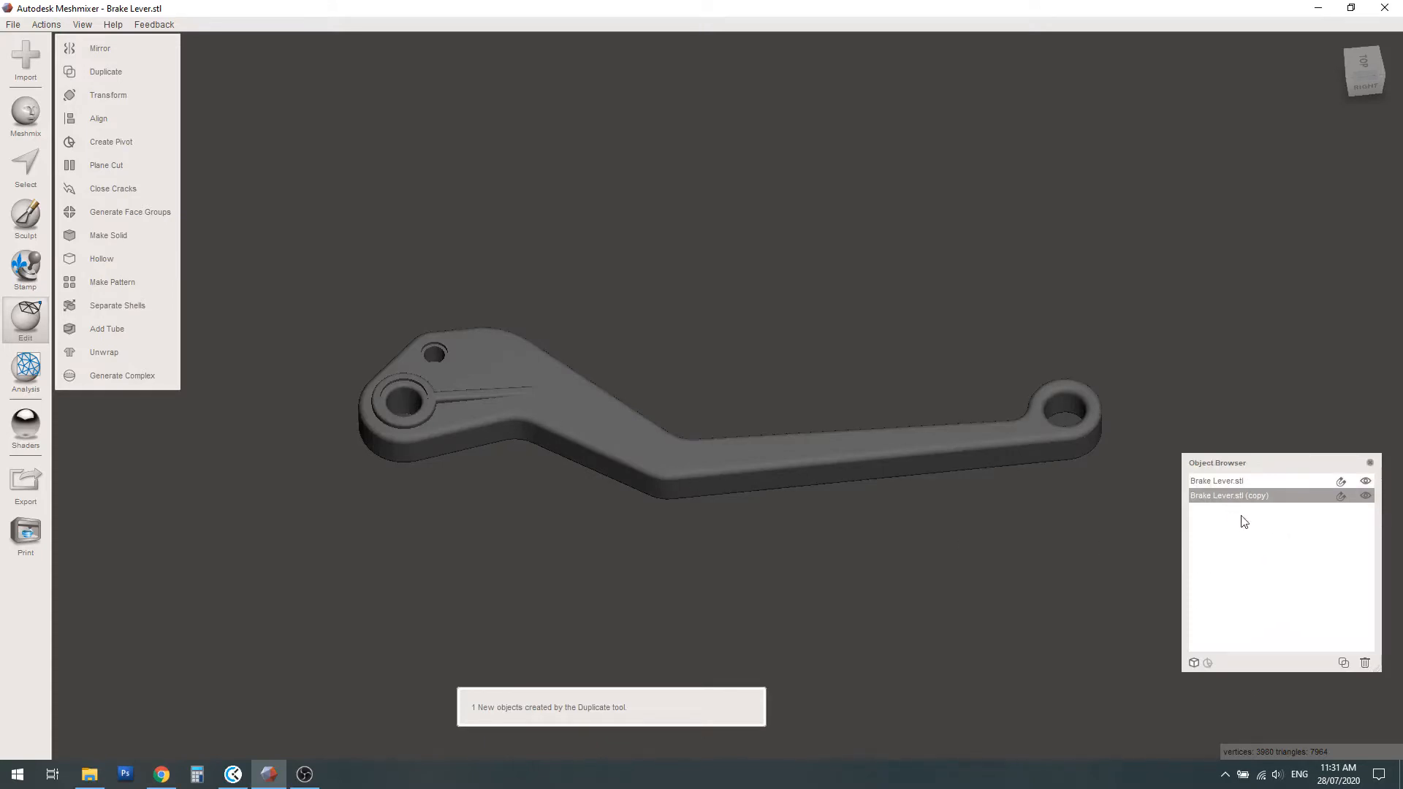
{"action": "left_click", "coordinate": [1220, 482]}
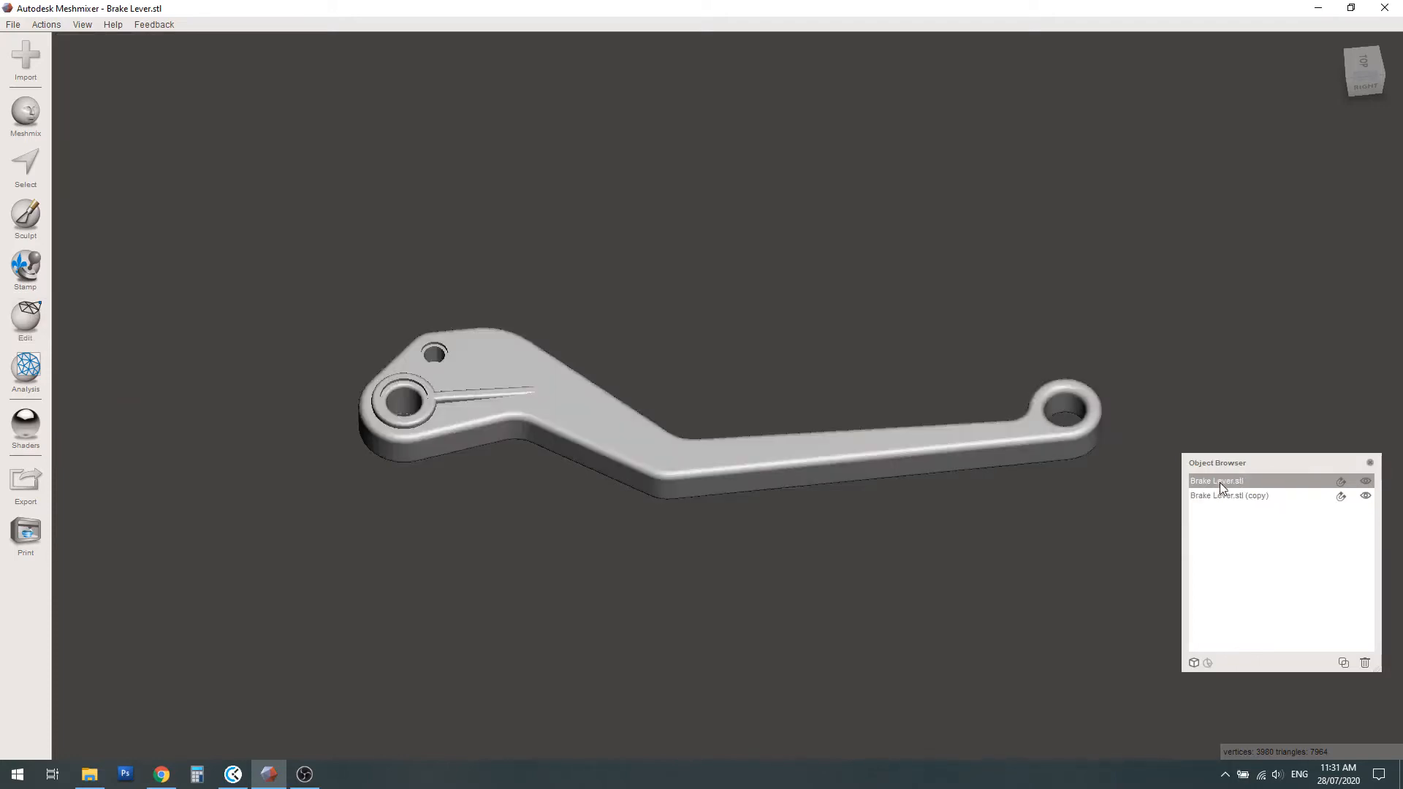
{"action": "left_click", "coordinate": [1222, 497]}
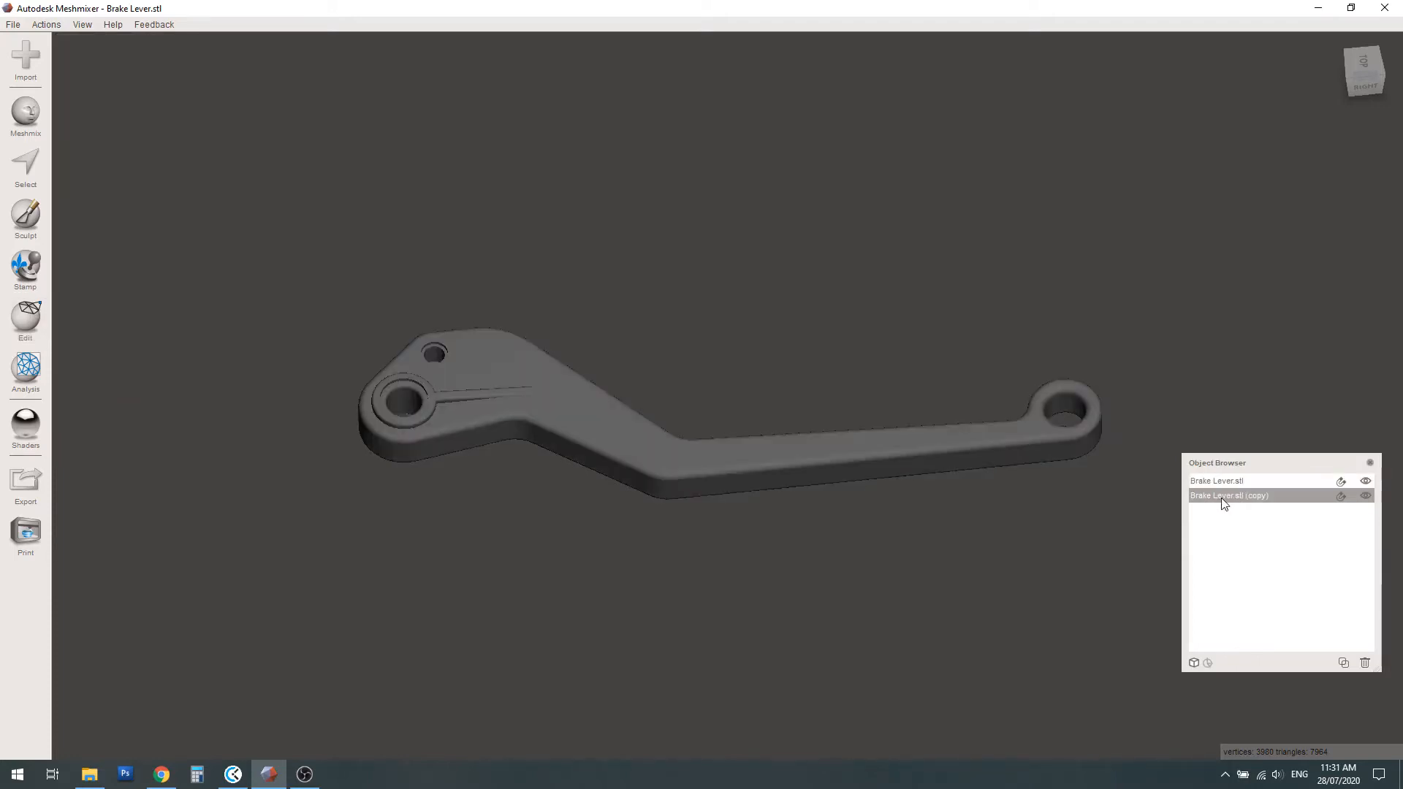
{"action": "left_click", "coordinate": [26, 317]}
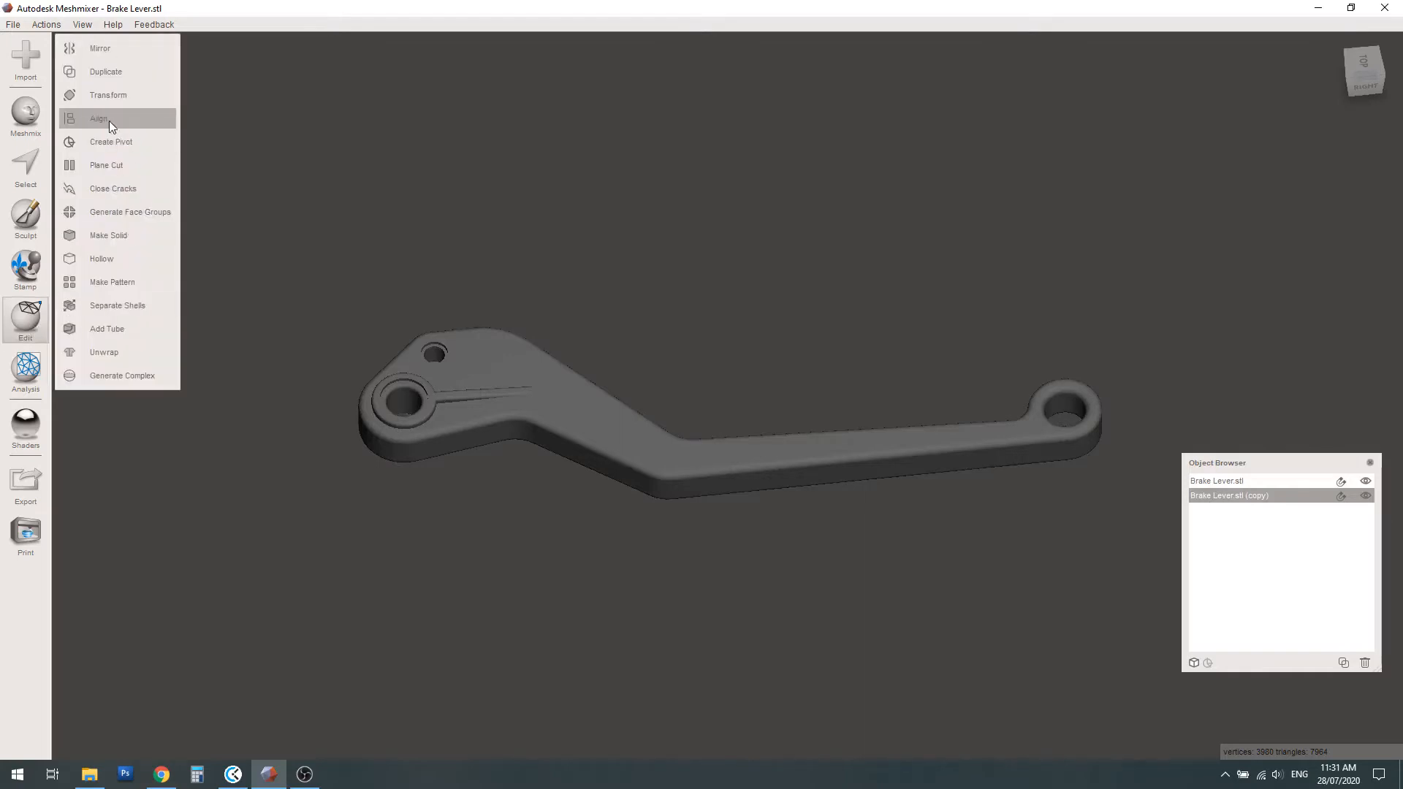
{"action": "left_click", "coordinate": [102, 70]}
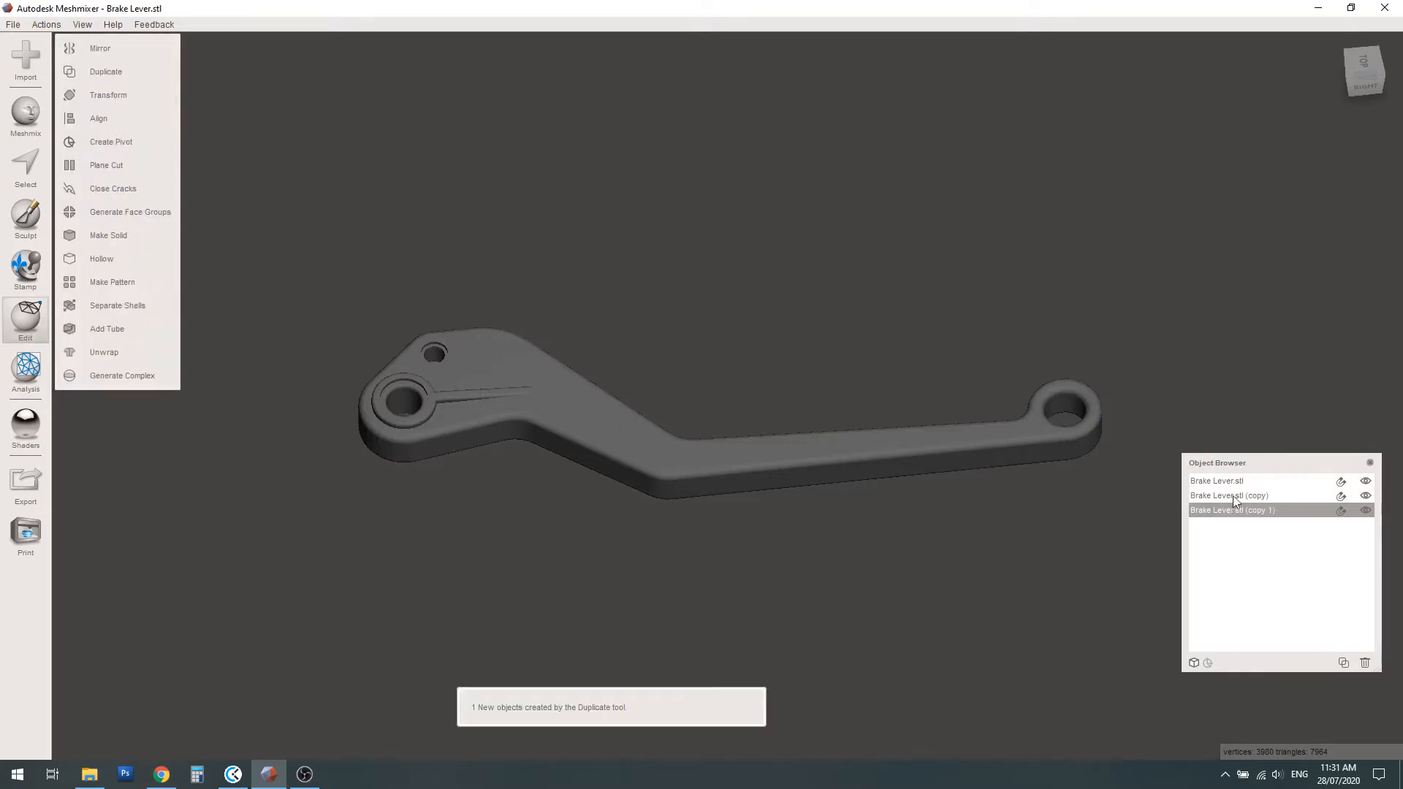
Hide both copies of the brake lever and make the original Brake Lever.stl the active, visible object
{"action": "left_click", "coordinate": [1365, 511]}
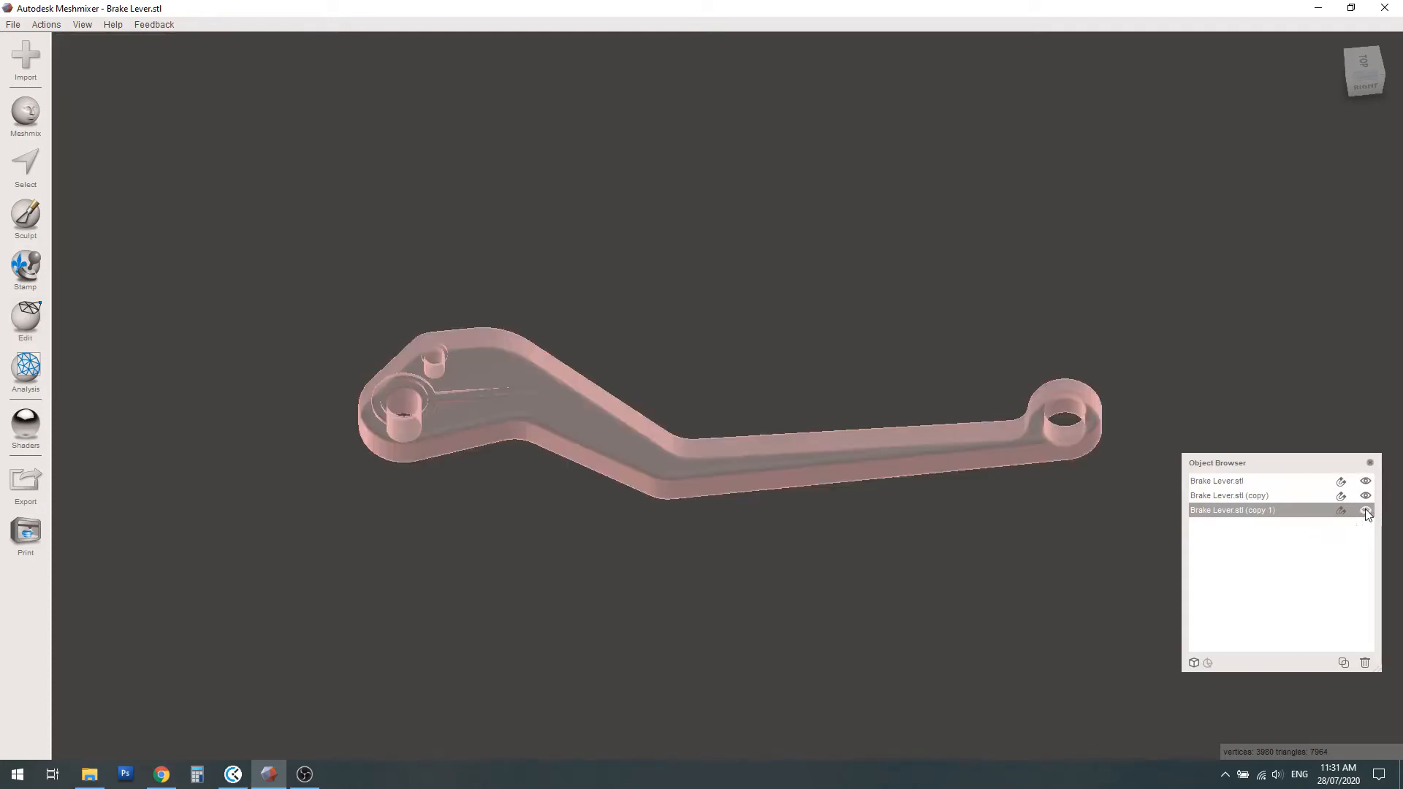
{"action": "left_click", "coordinate": [1365, 495]}
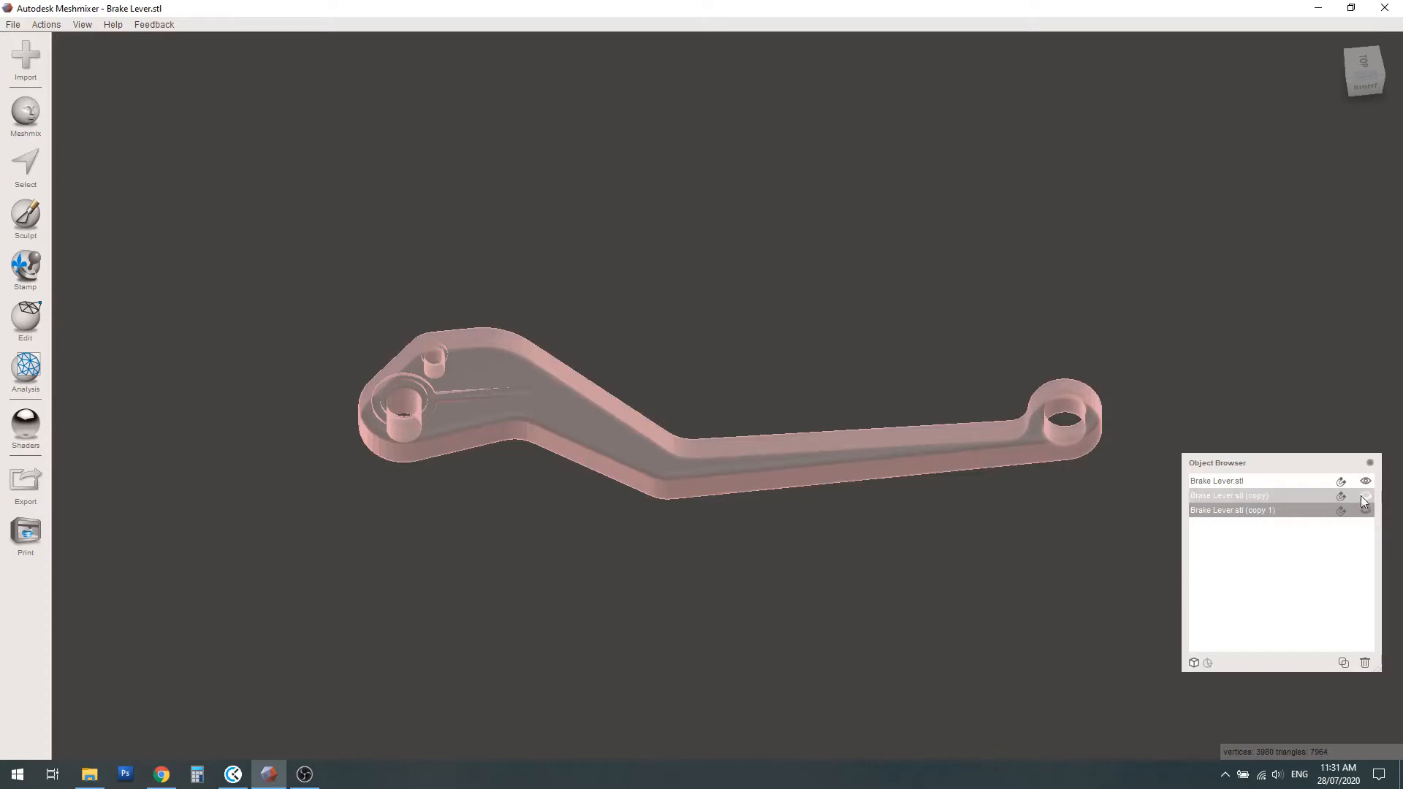
{"action": "left_click", "coordinate": [1366, 481]}
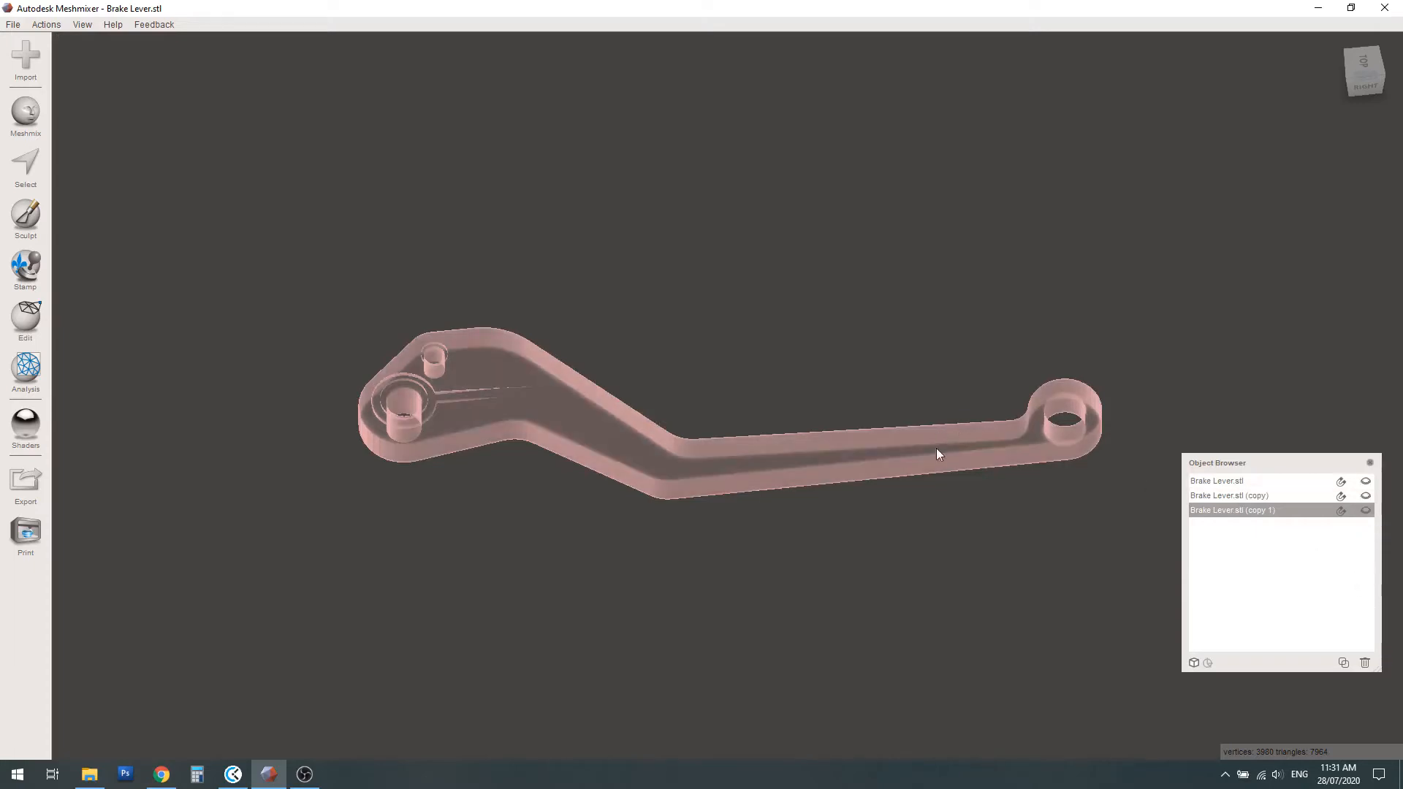
{"action": "left_click", "coordinate": [1251, 483]}
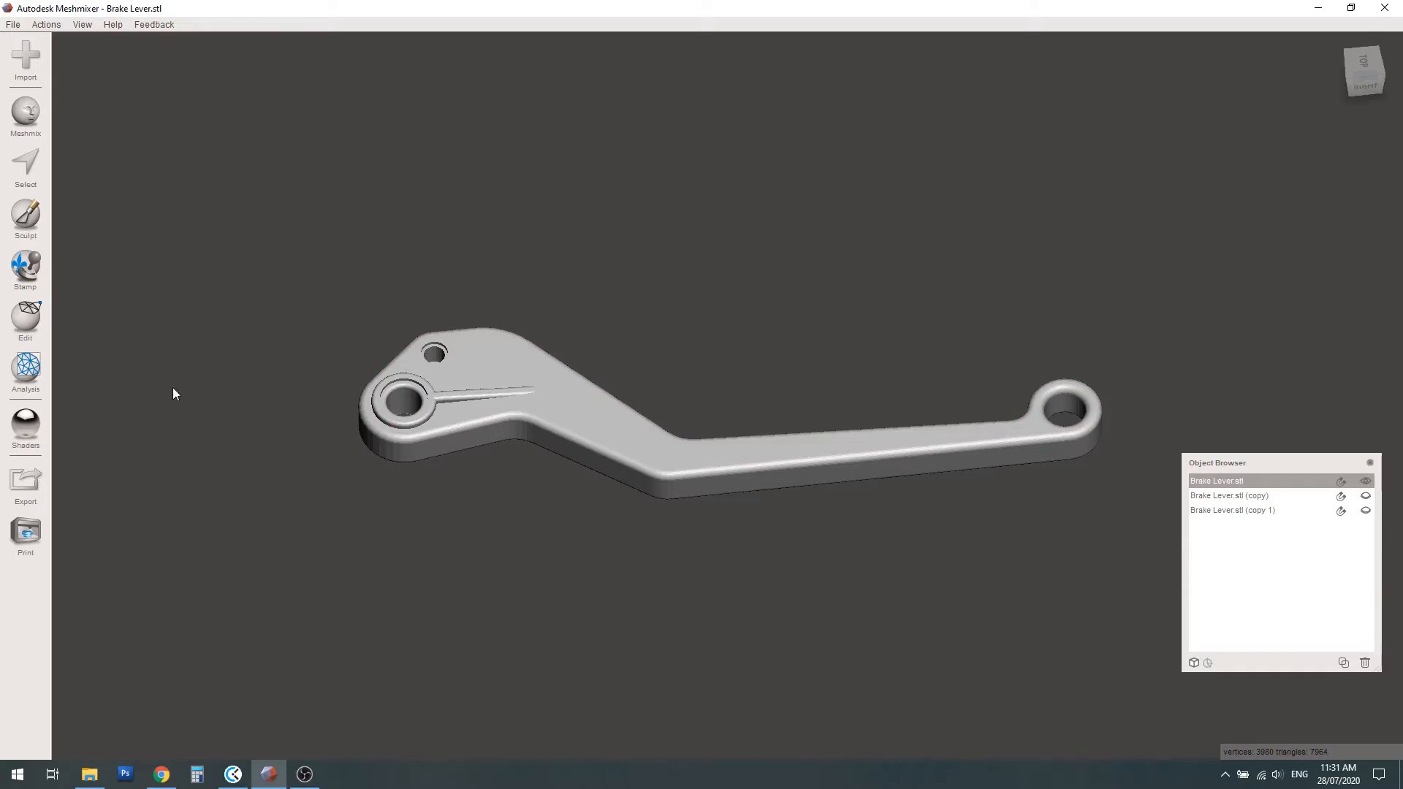
Plane-cut the original lever crosswise just before the small end ring, discarding the long arm and keeping only the ring end
{"action": "left_click", "coordinate": [26, 318]}
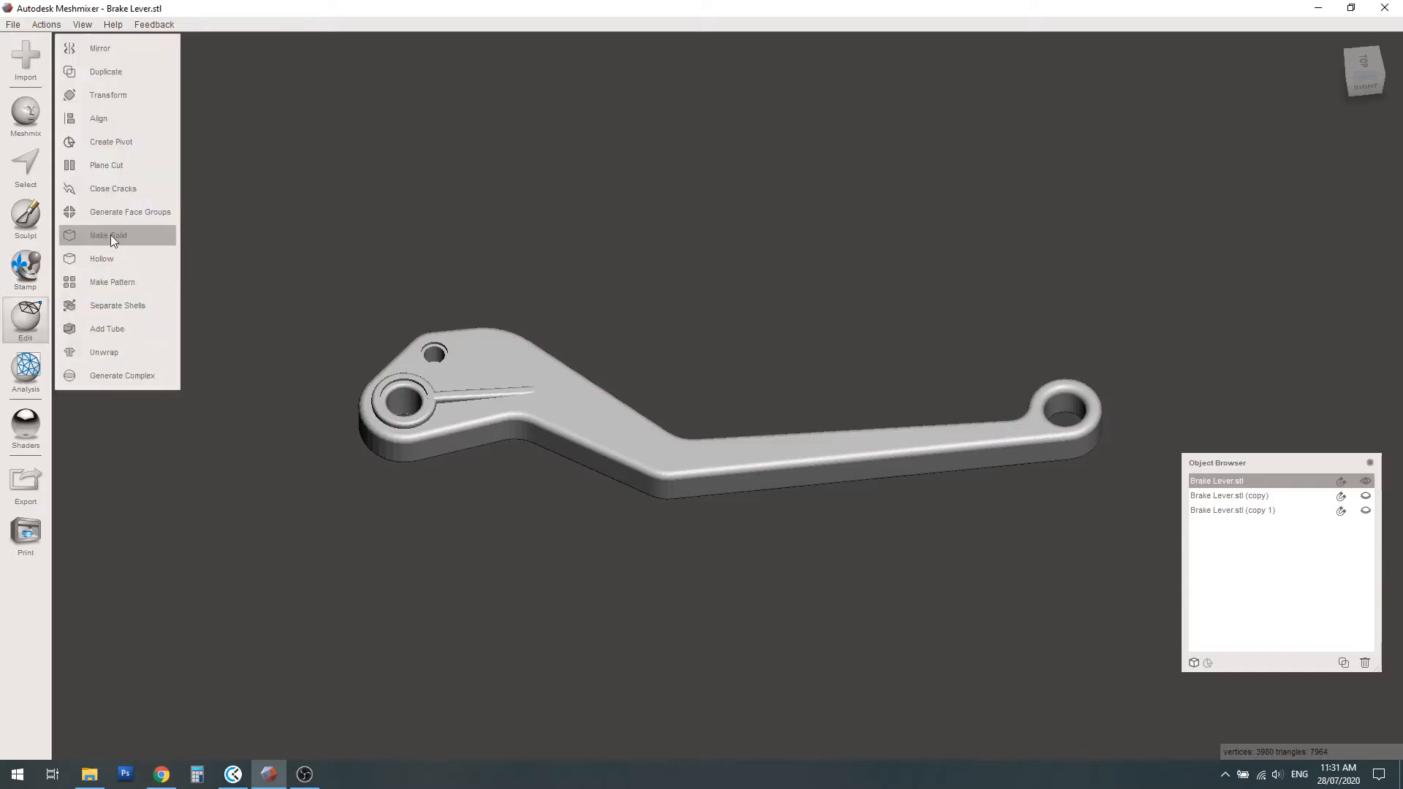
{"action": "left_click", "coordinate": [98, 165]}
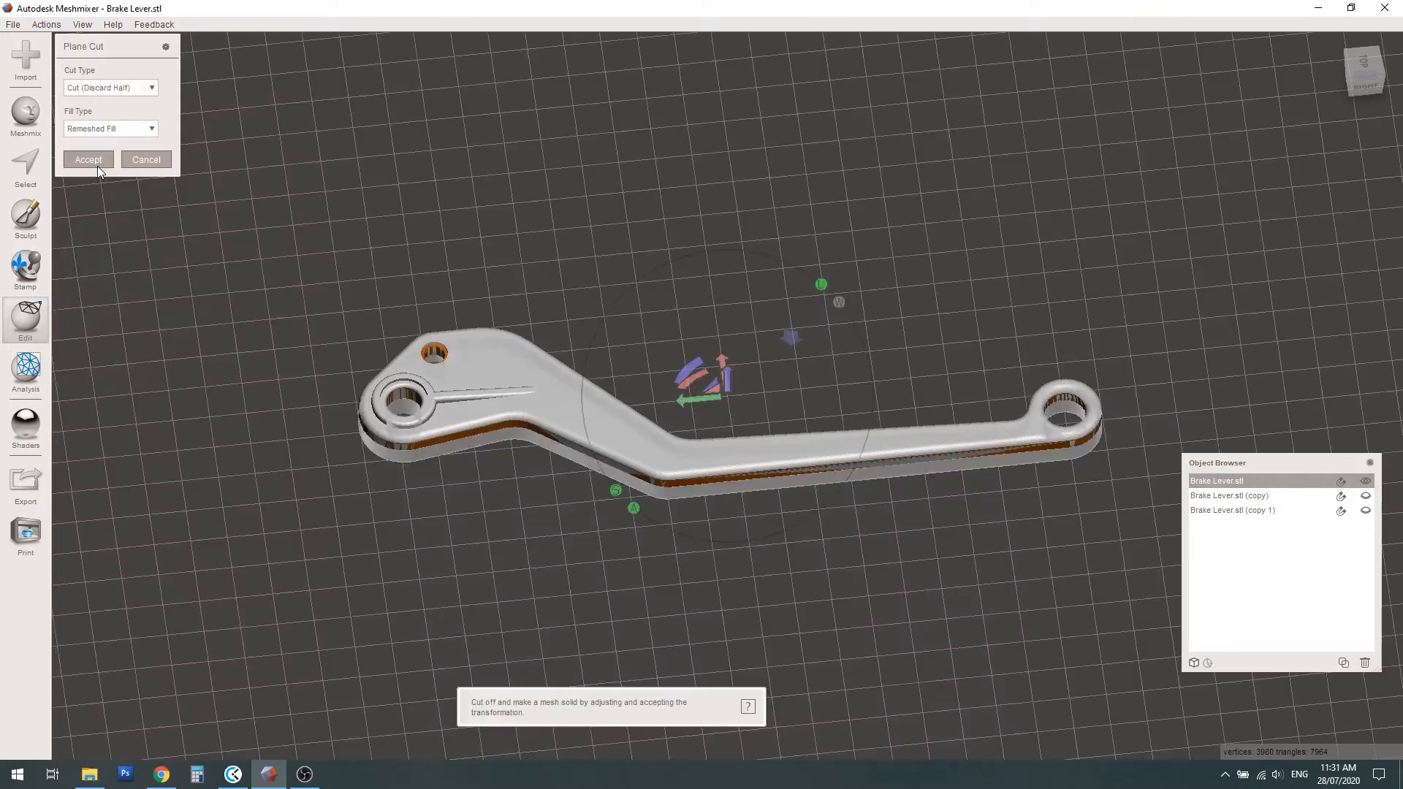
{"action": "right_click_drag", "start_coordinate": [570, 529], "coordinate": [558, 449]}
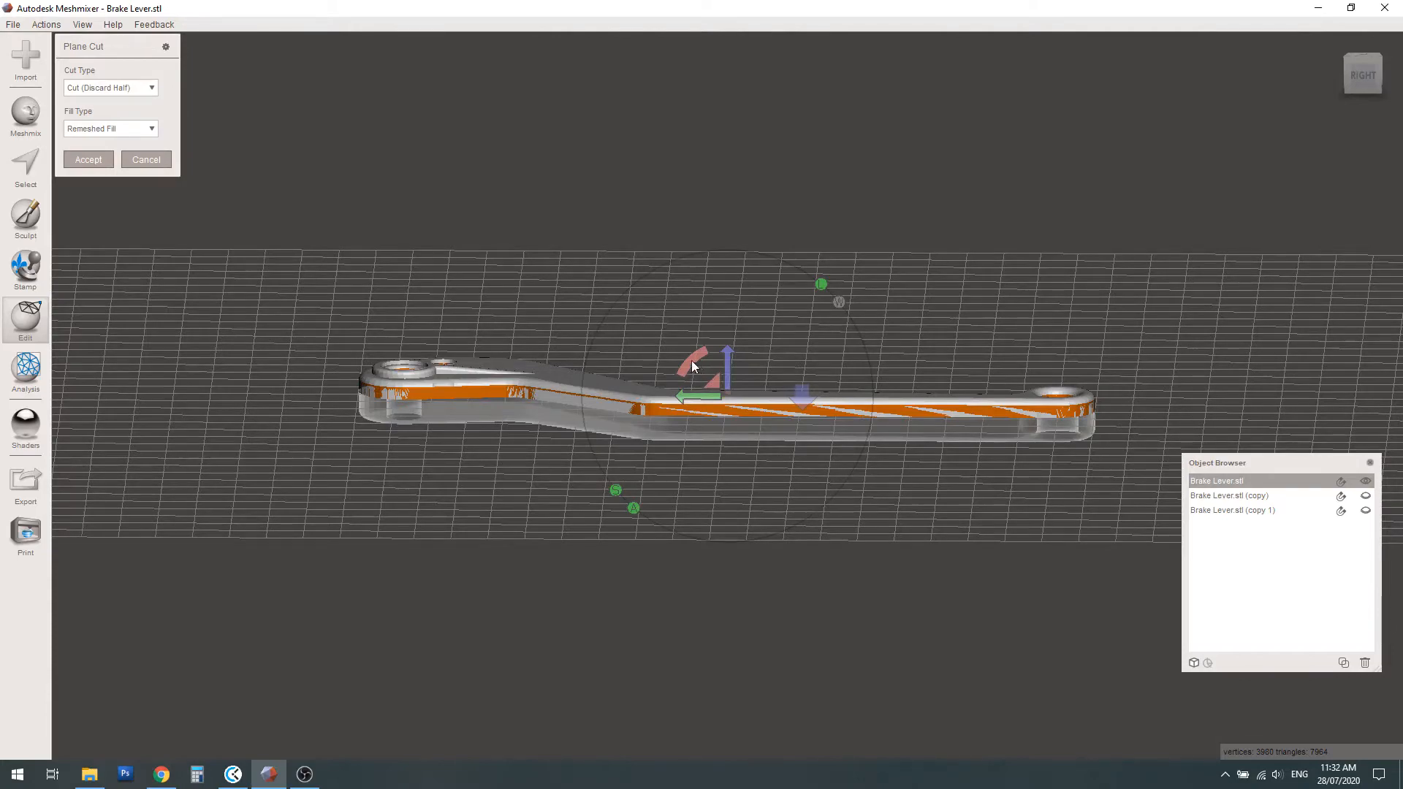
{"action": "left_click_drag", "start_coordinate": [692, 354], "coordinate": [806, 316]}
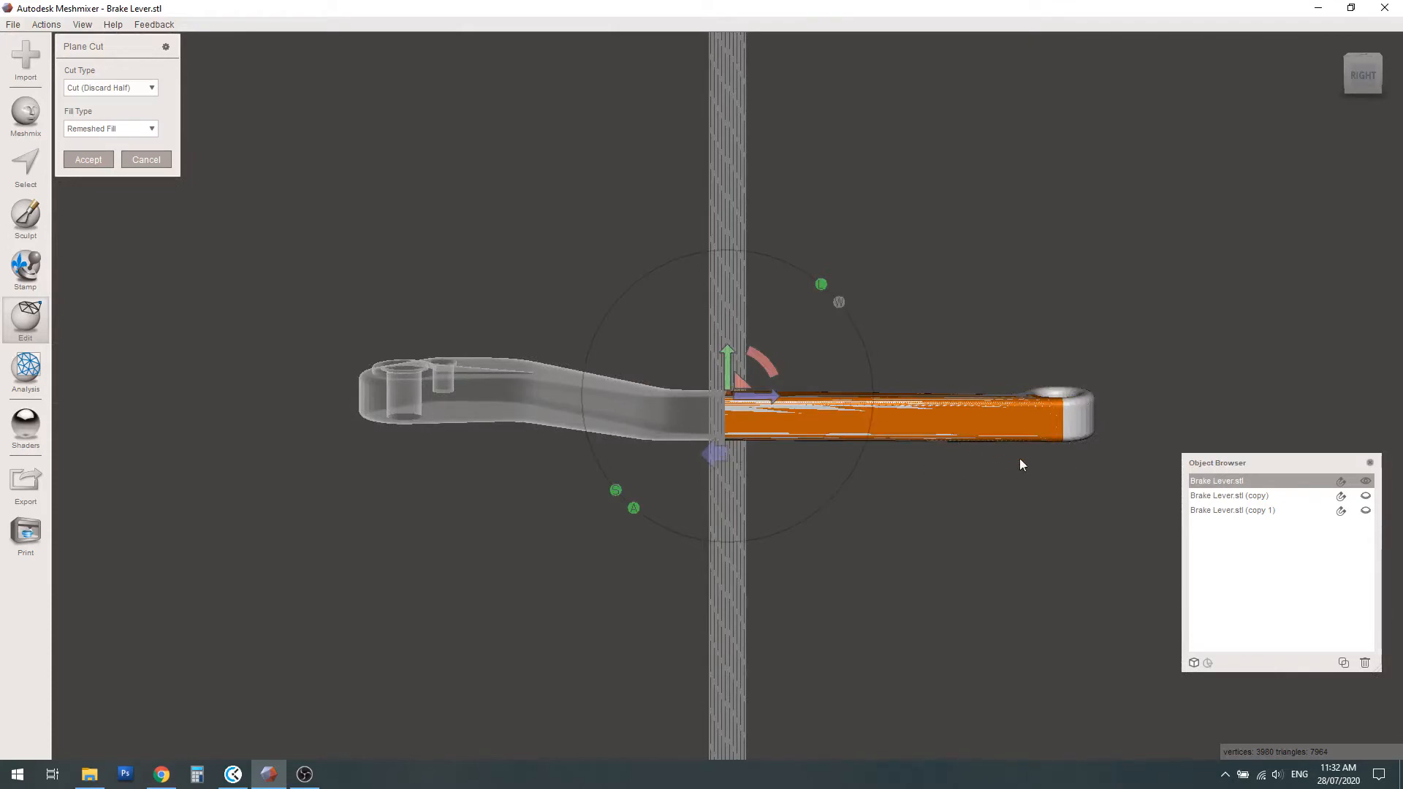
{"action": "right_click_drag", "start_coordinate": [904, 417], "coordinate": [911, 488]}
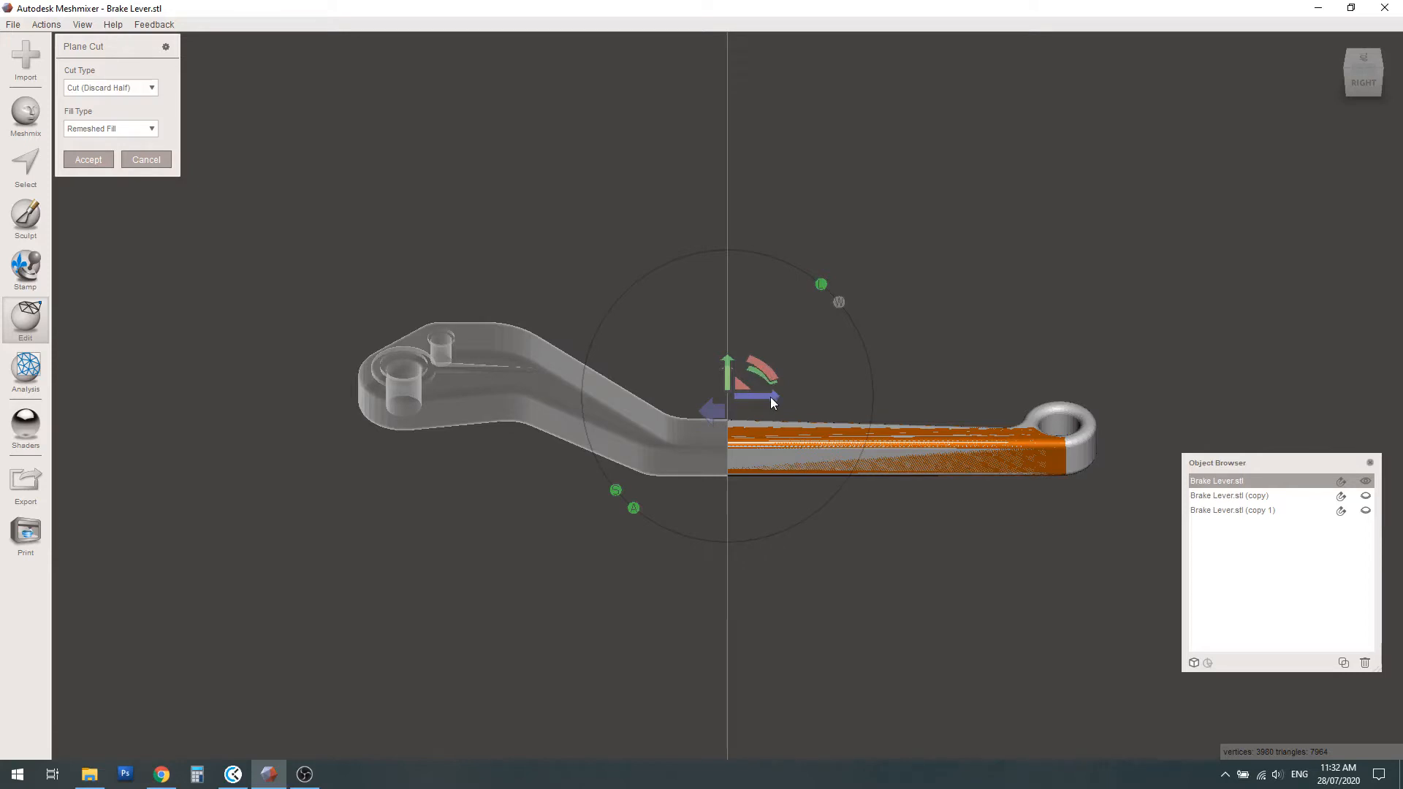
{"action": "left_click_drag", "start_coordinate": [771, 400], "coordinate": [1050, 408]}
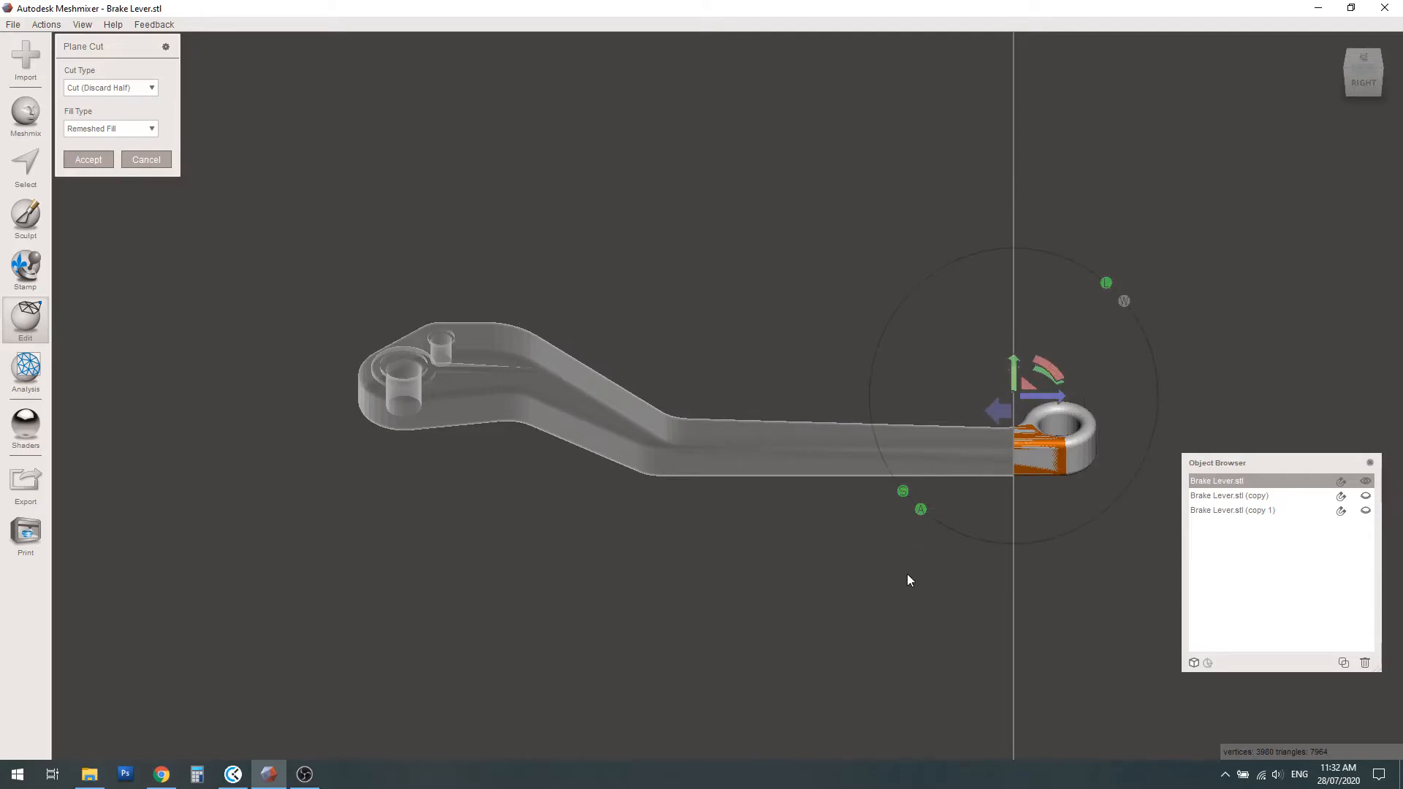
{"action": "mouse_move", "coordinate": [807, 463]}
{"action": "right_mouse_down"}
{"action": "mouse_move", "coordinate": [801, 486]}
{"action": "mouse_move", "coordinate": [803, 428]}
{"action": "mouse_move", "coordinate": [767, 454]}
{"action": "mouse_move", "coordinate": [826, 441]}
{"action": "mouse_move", "coordinate": [796, 433]}
{"action": "right_mouse_up"}
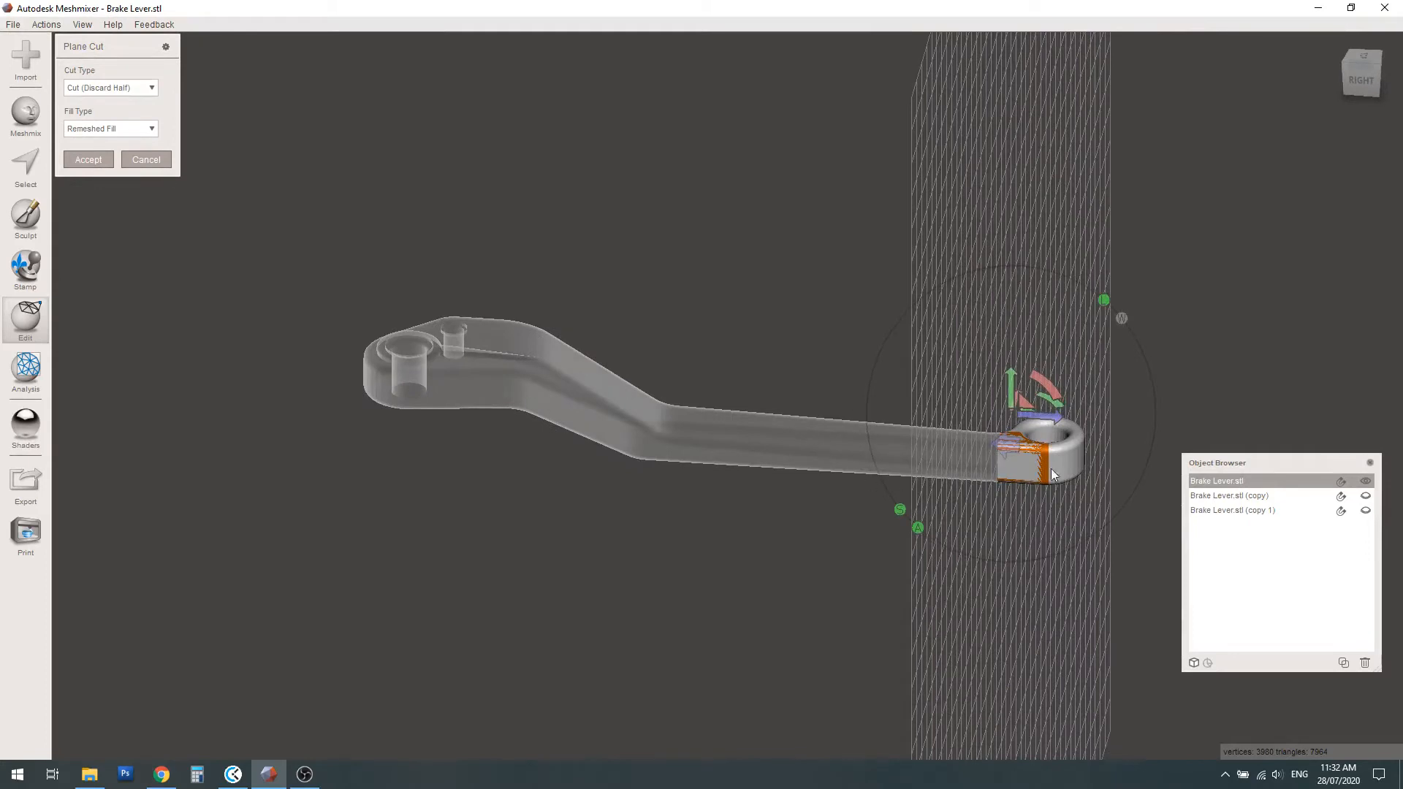
{"action": "left_click", "coordinate": [95, 158]}
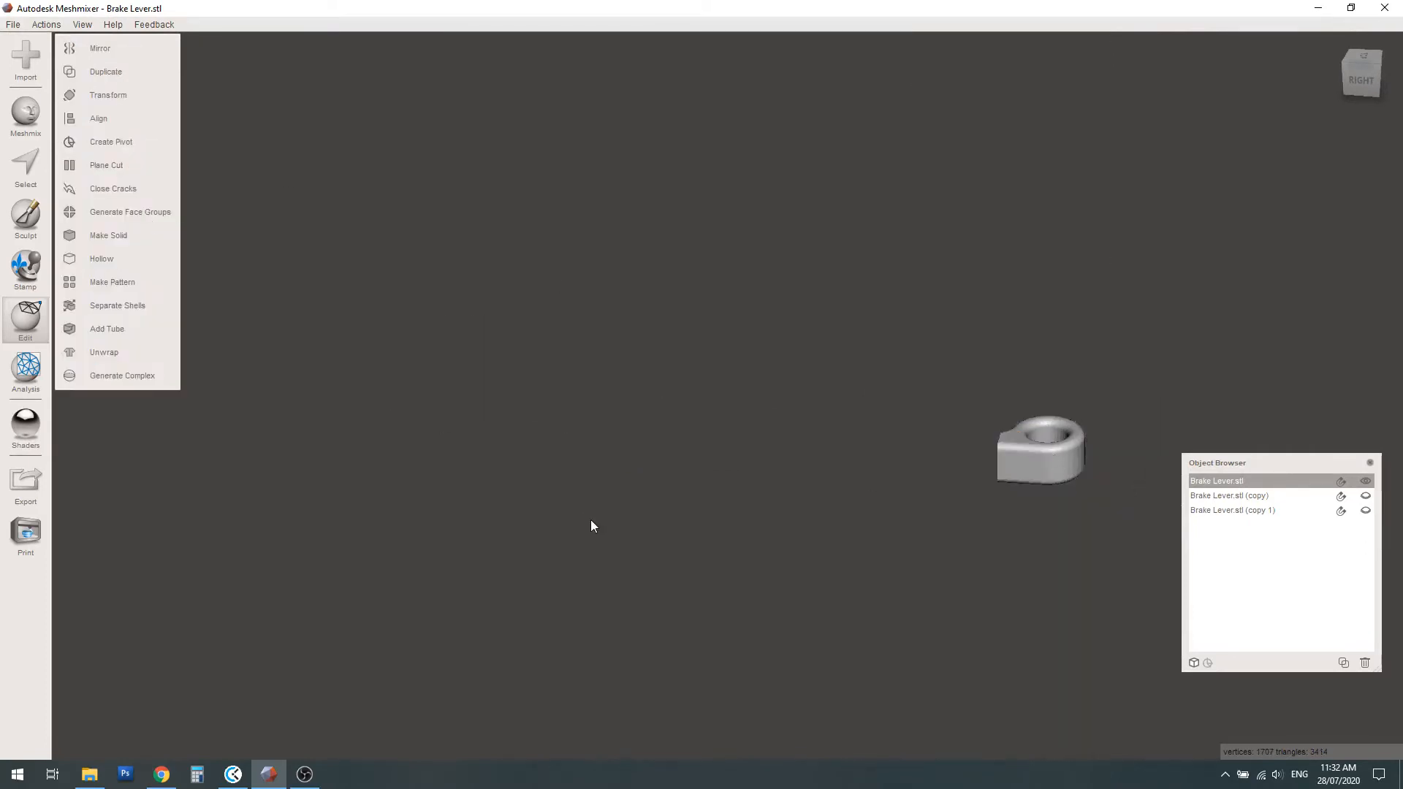
{"action": "right_click_drag", "start_coordinate": [889, 467], "coordinate": [915, 466]}
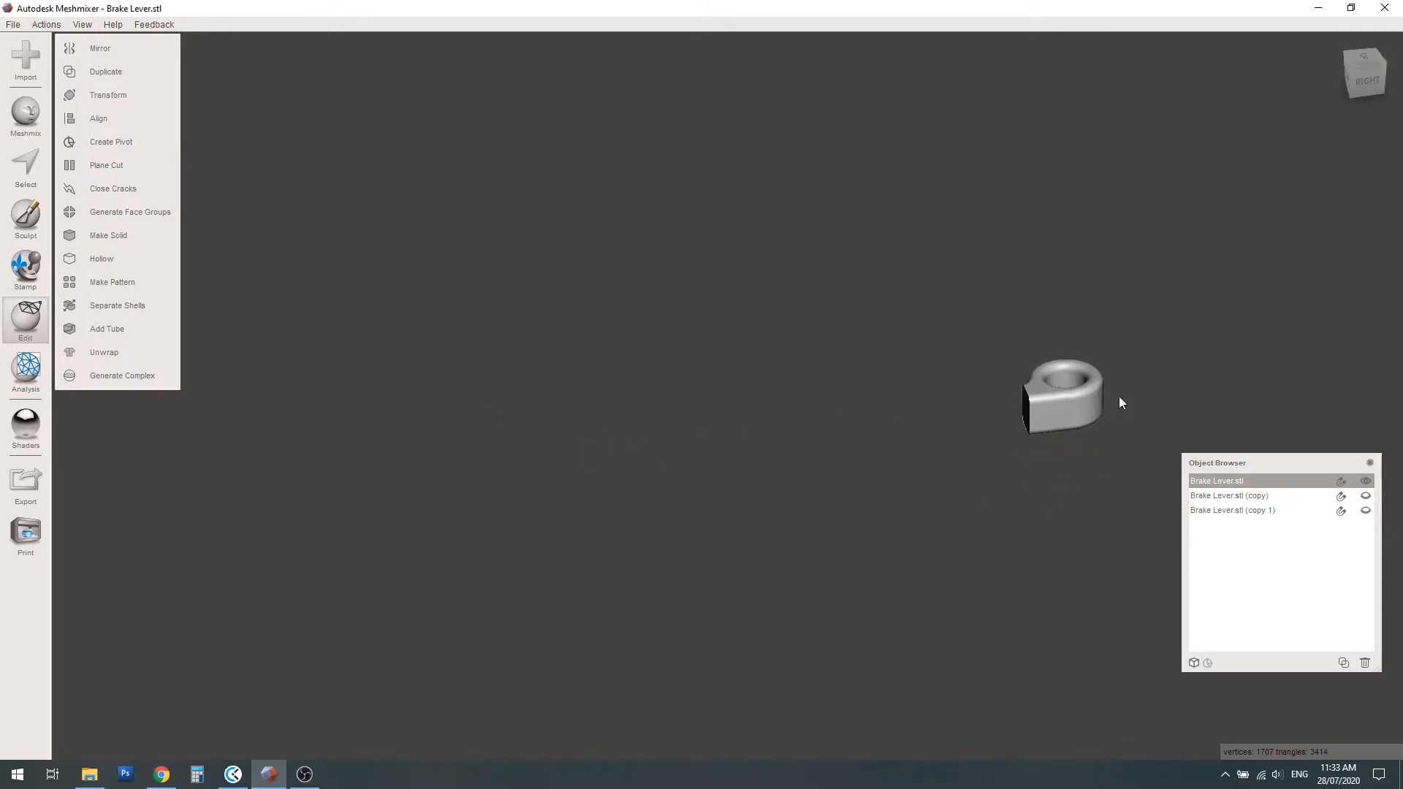
Show the first brake lever copy, hide the cut ring end, and make that copy the active object
{"action": "left_click", "coordinate": [1365, 497]}
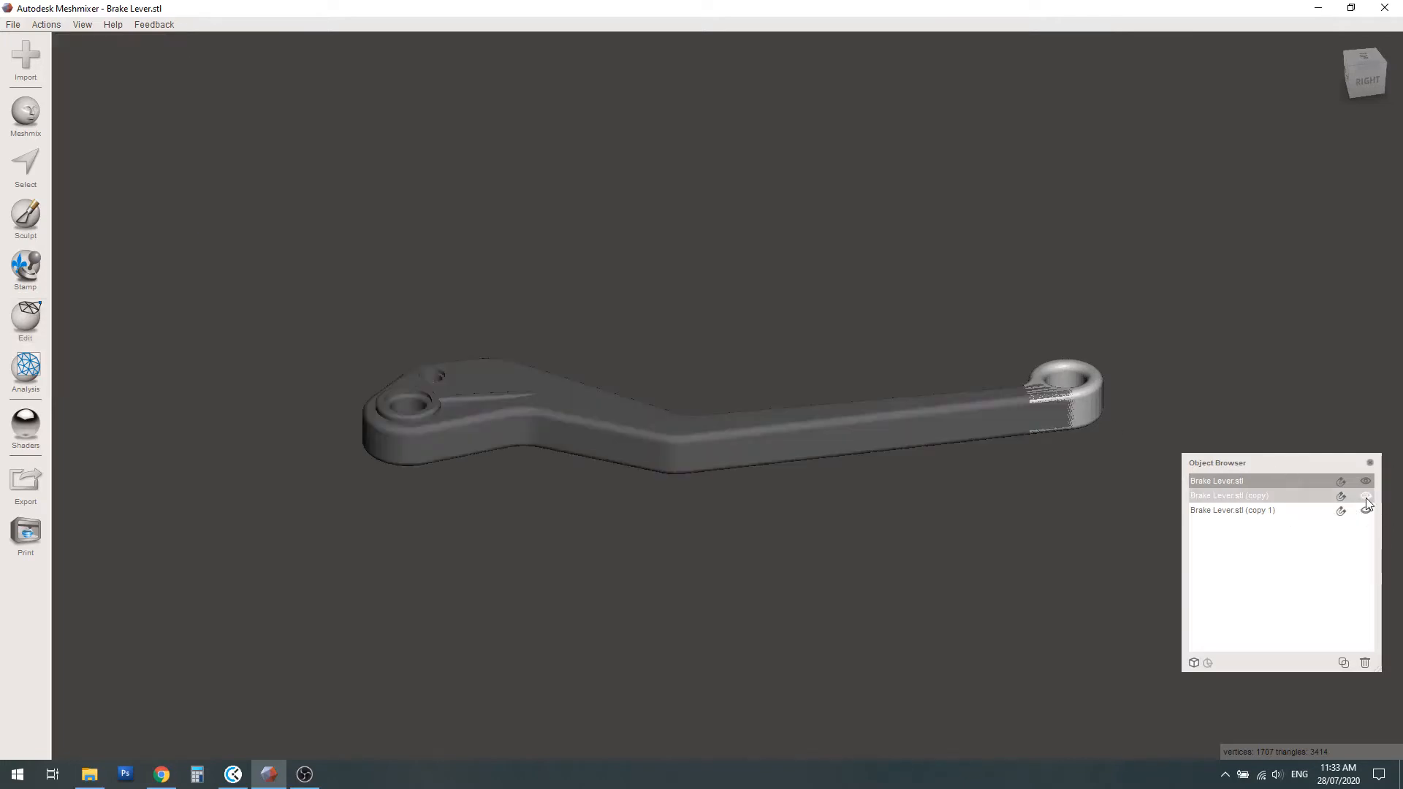
{"action": "right_click_drag", "start_coordinate": [1071, 400], "coordinate": [1023, 401]}
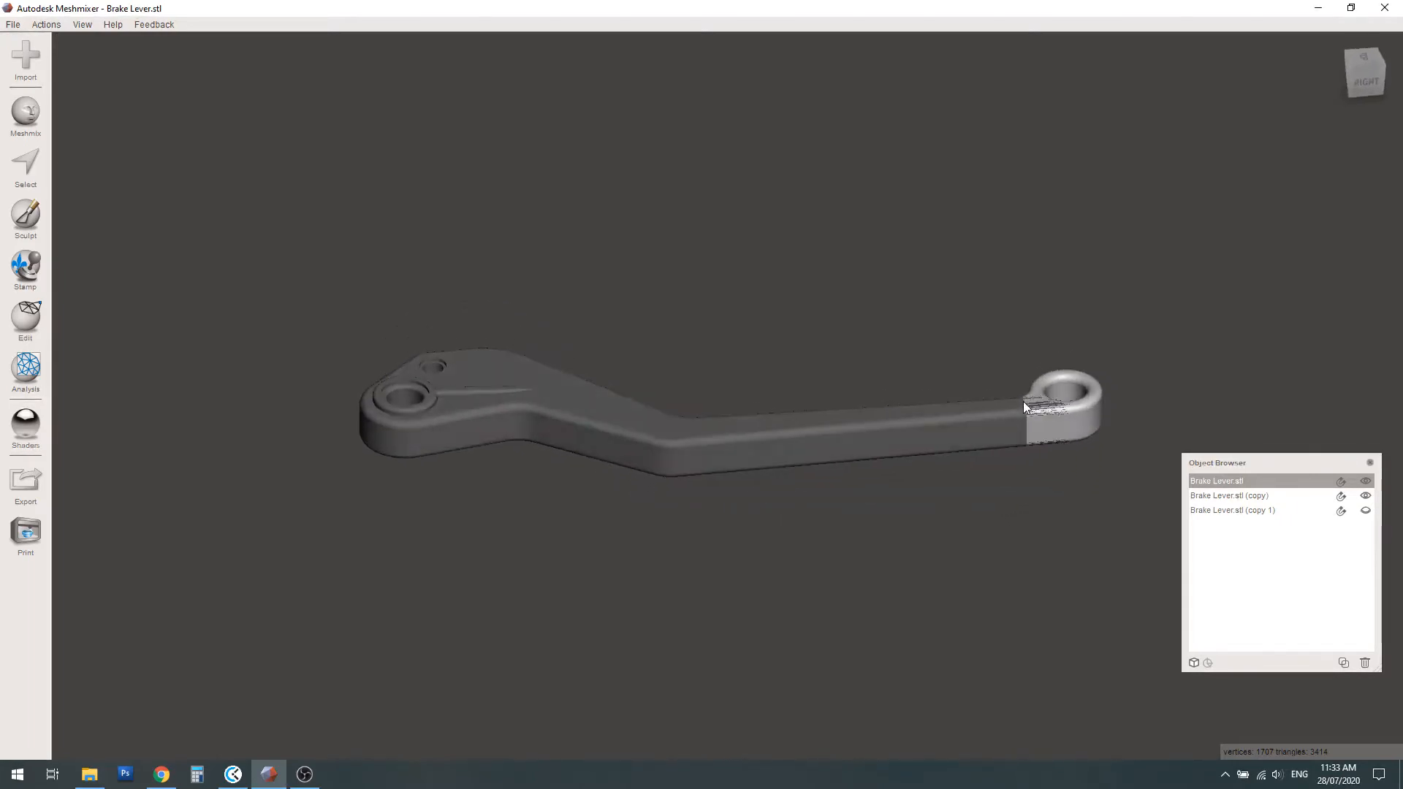
{"action": "left_click", "coordinate": [1366, 479]}
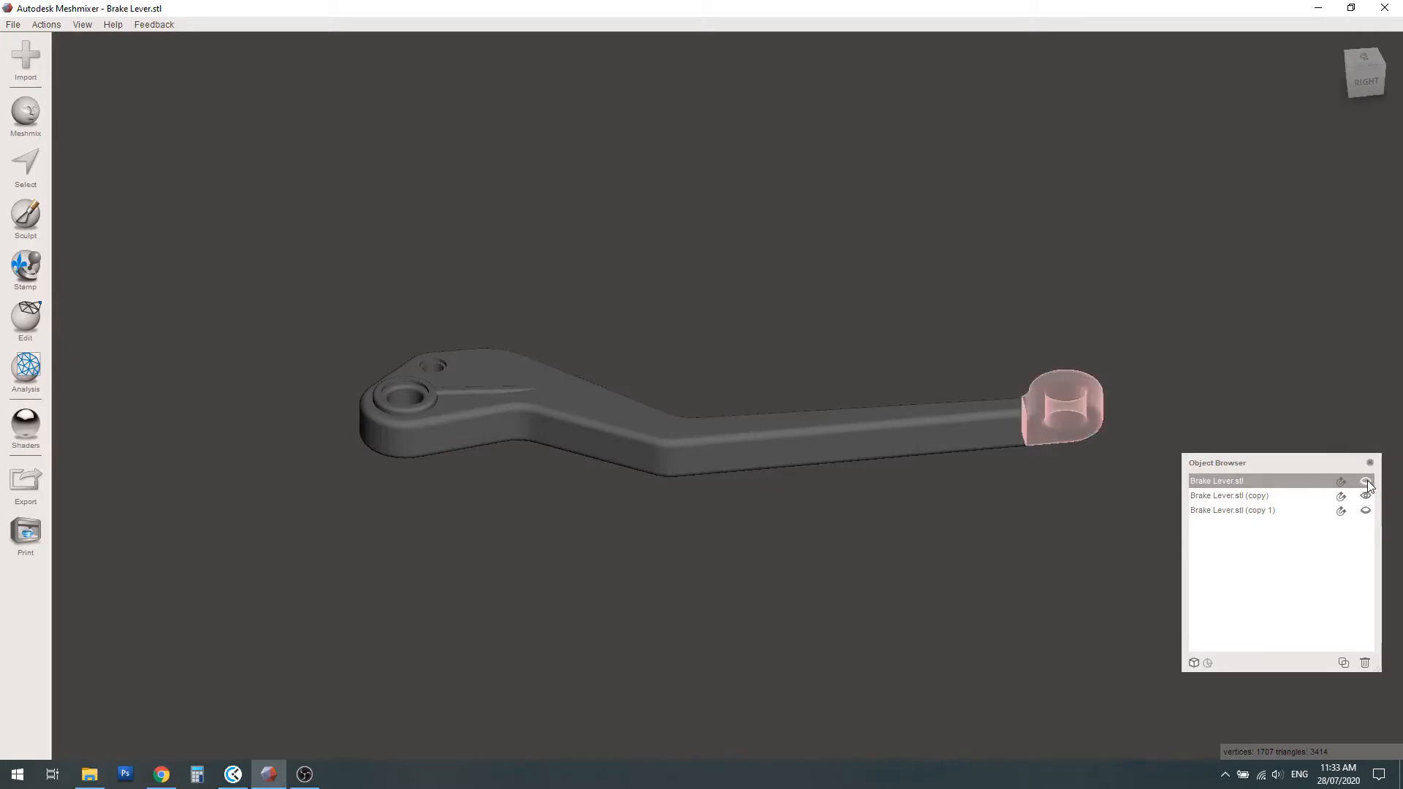
{"action": "left_click", "coordinate": [1254, 499]}
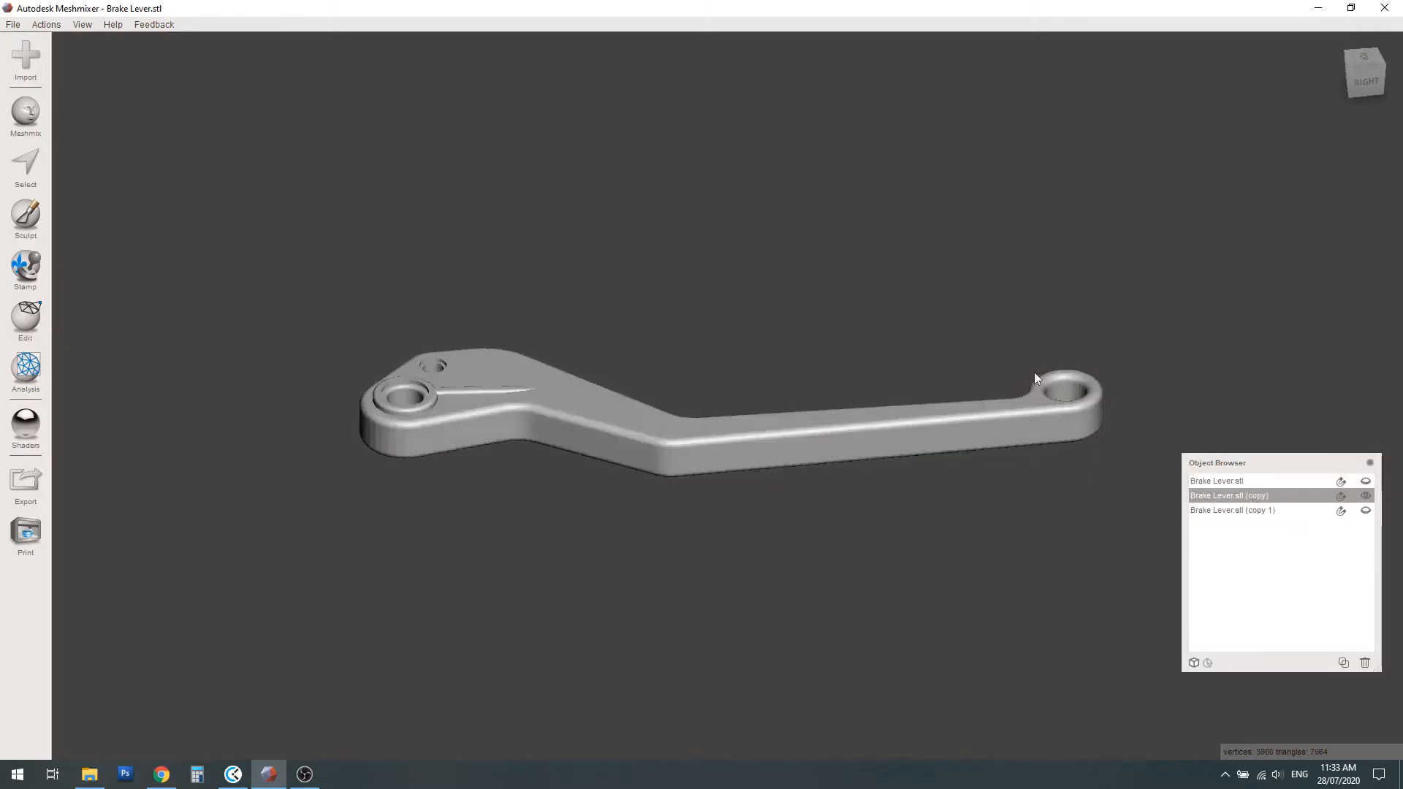
{"action": "right_click_drag", "start_coordinate": [791, 426], "coordinate": [762, 453]}
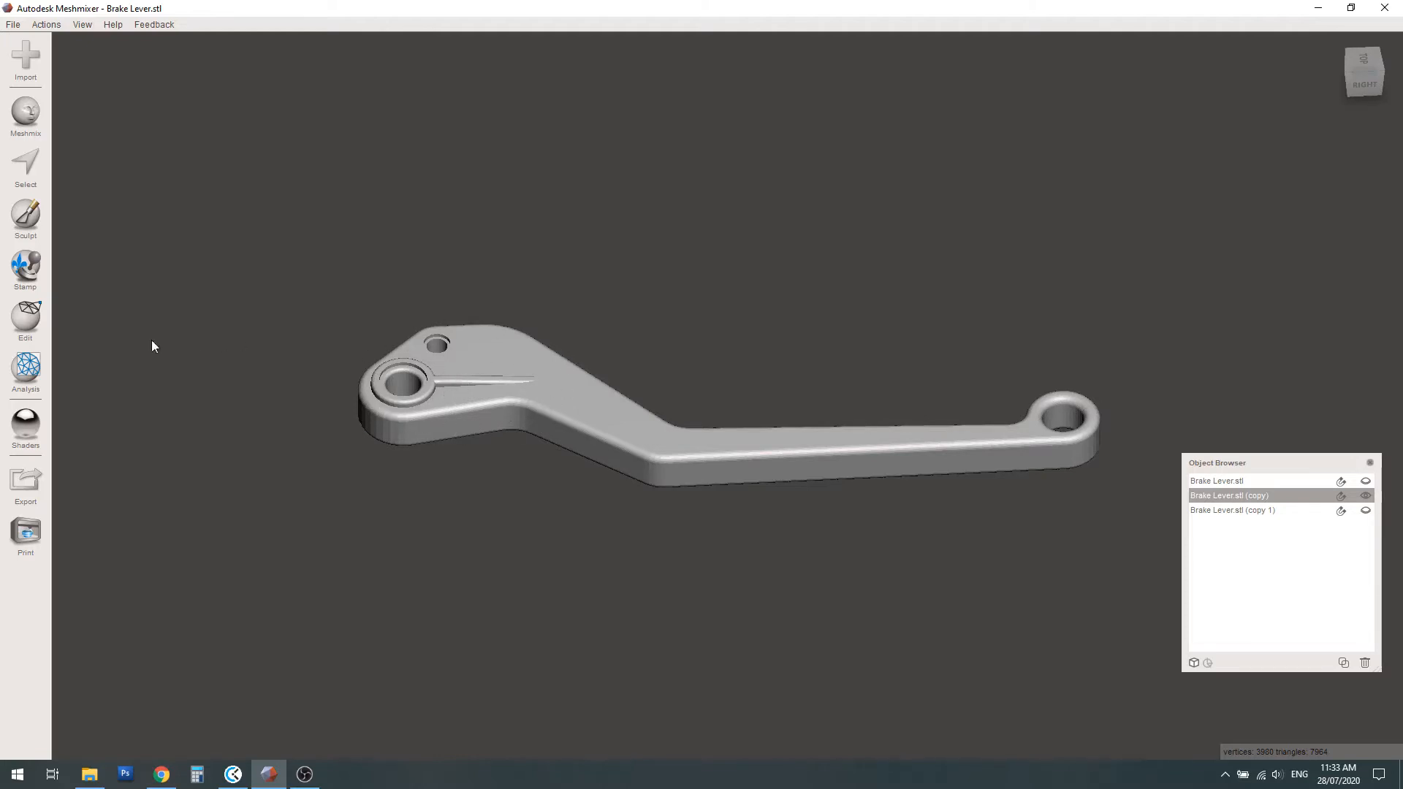
Plane-cut the first lever copy diagonally where the pivot head meets the arm, discarding the arm and keeping the pivot head
{"action": "left_click", "coordinate": [26, 317]}
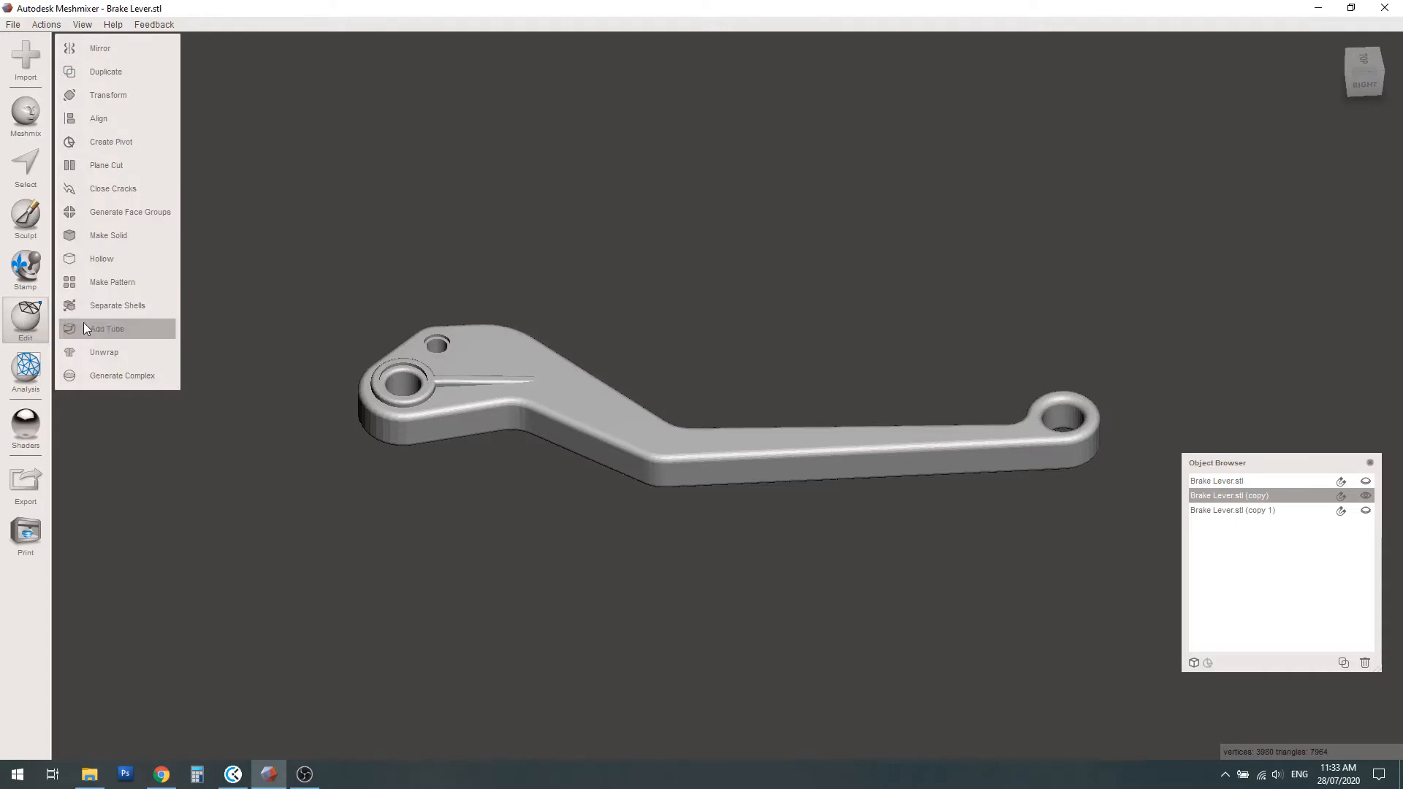
{"action": "left_click", "coordinate": [102, 169]}
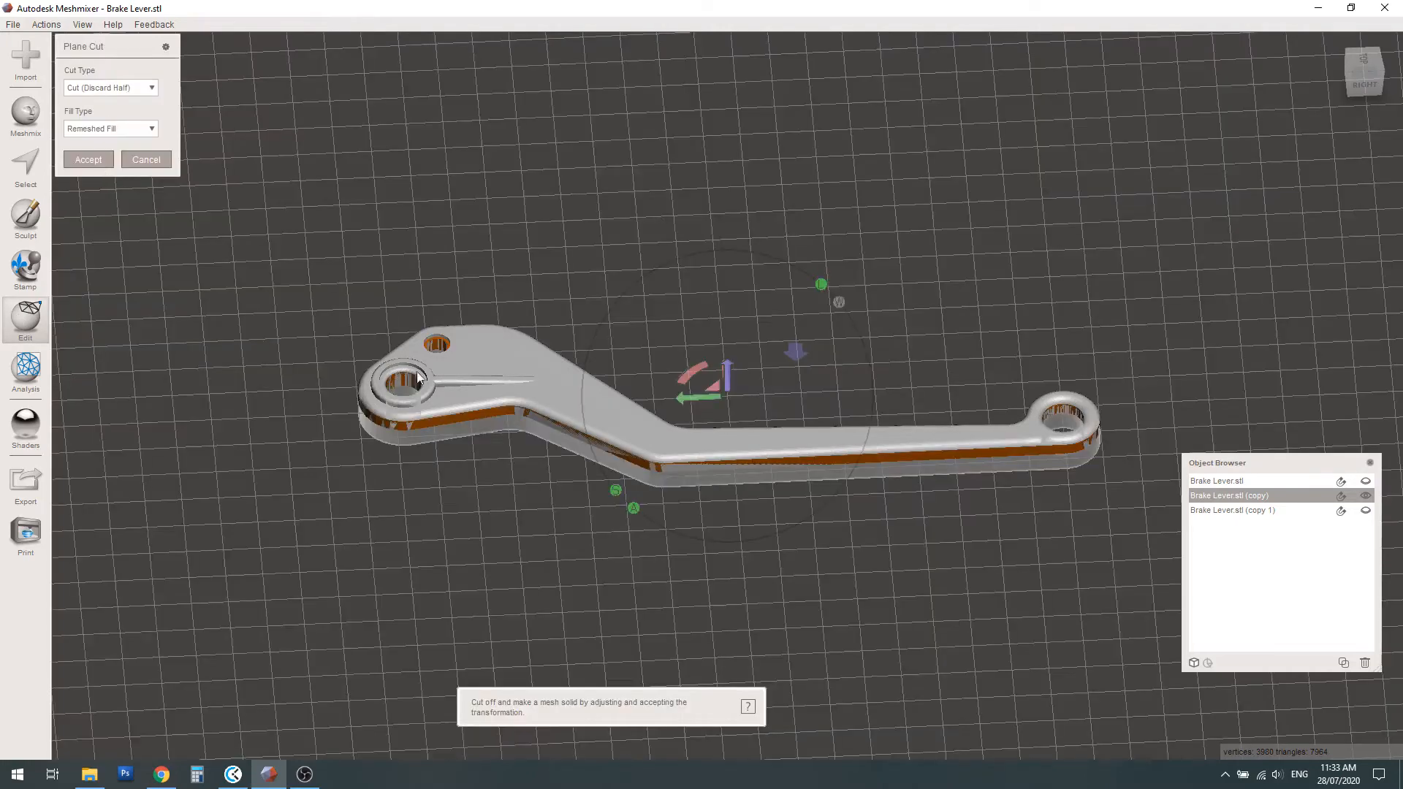
{"action": "right_click_drag", "start_coordinate": [611, 453], "coordinate": [597, 344]}
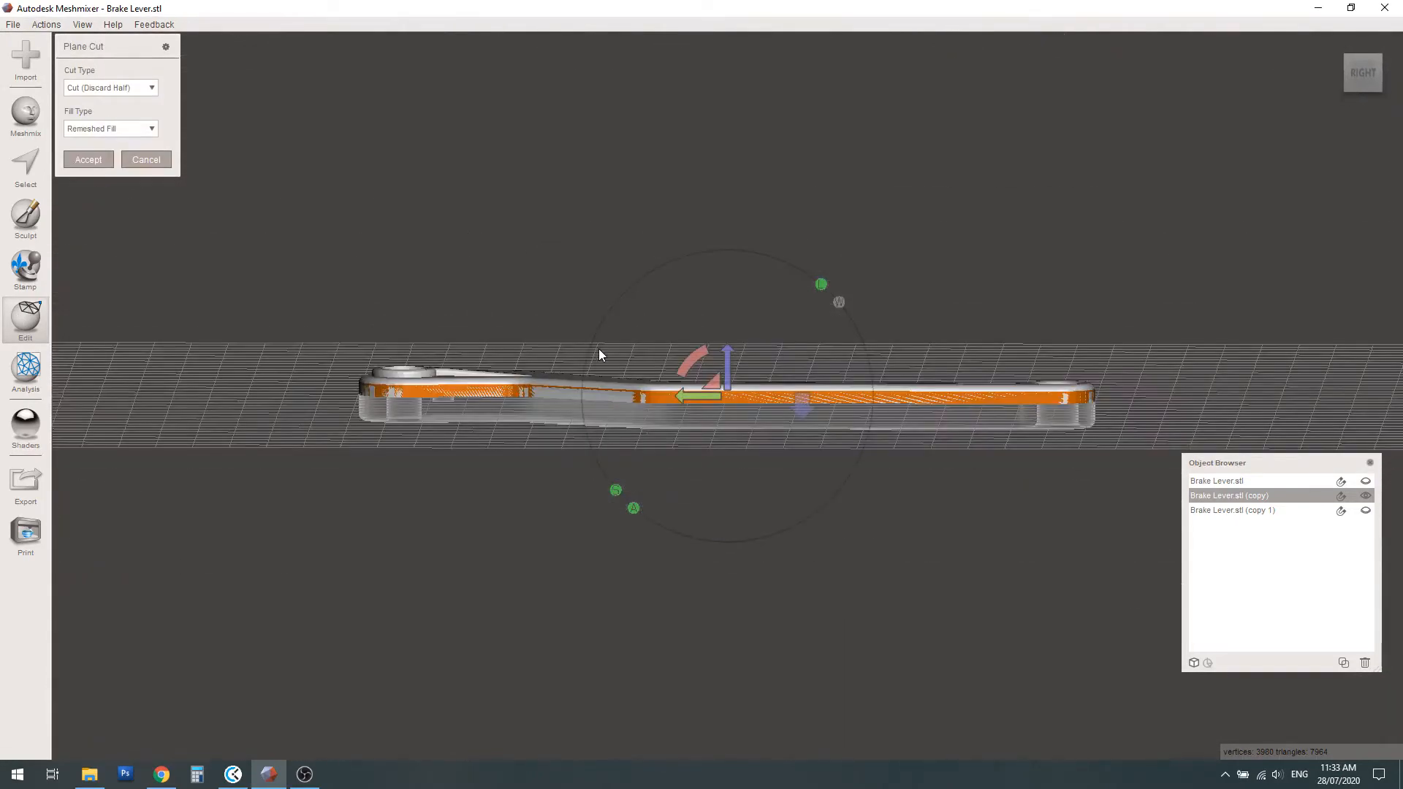
{"action": "left_click_drag", "start_coordinate": [692, 353], "coordinate": [818, 327]}
{"action": "right_click_drag", "start_coordinate": [513, 393], "coordinate": [528, 633]}
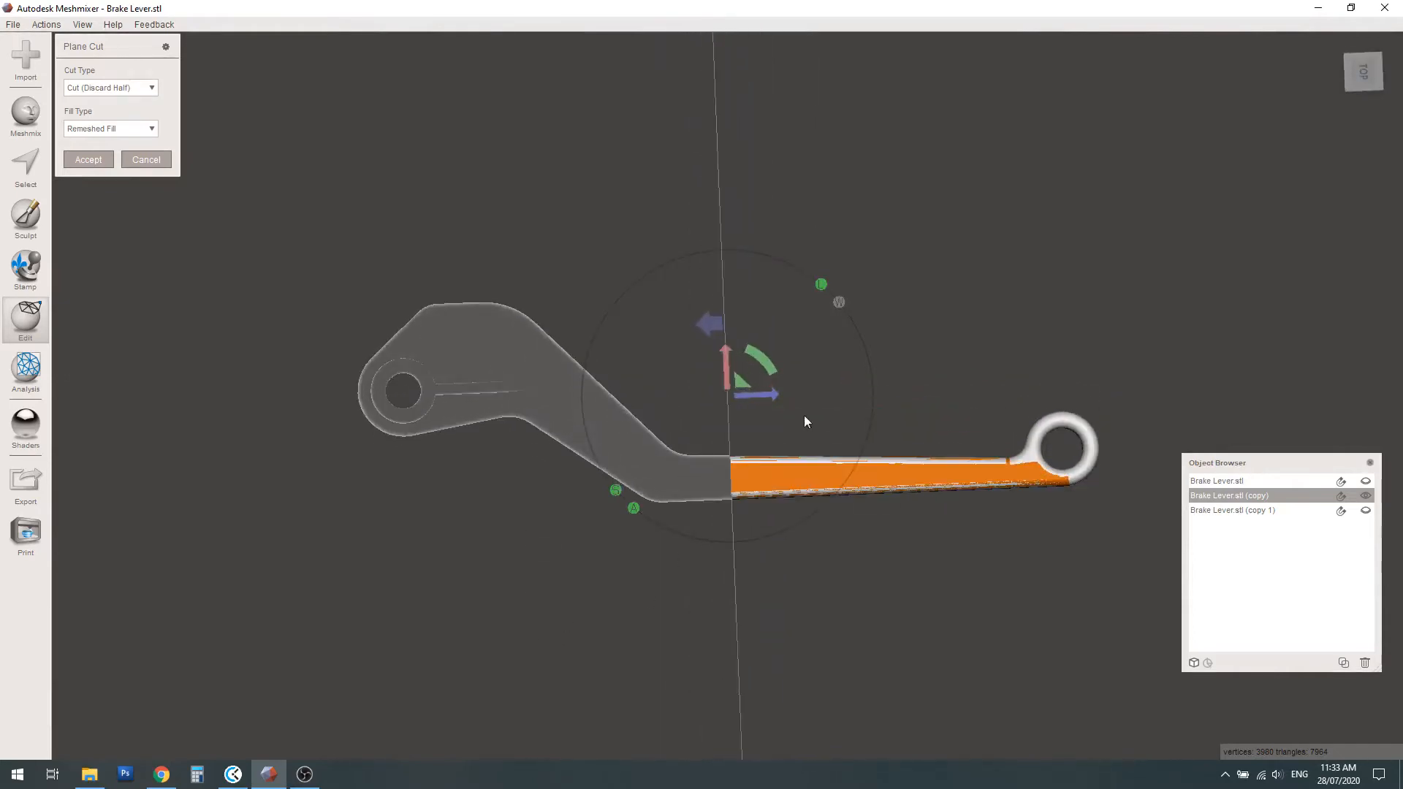
{"action": "left_click_drag", "start_coordinate": [765, 358], "coordinate": [842, 388]}
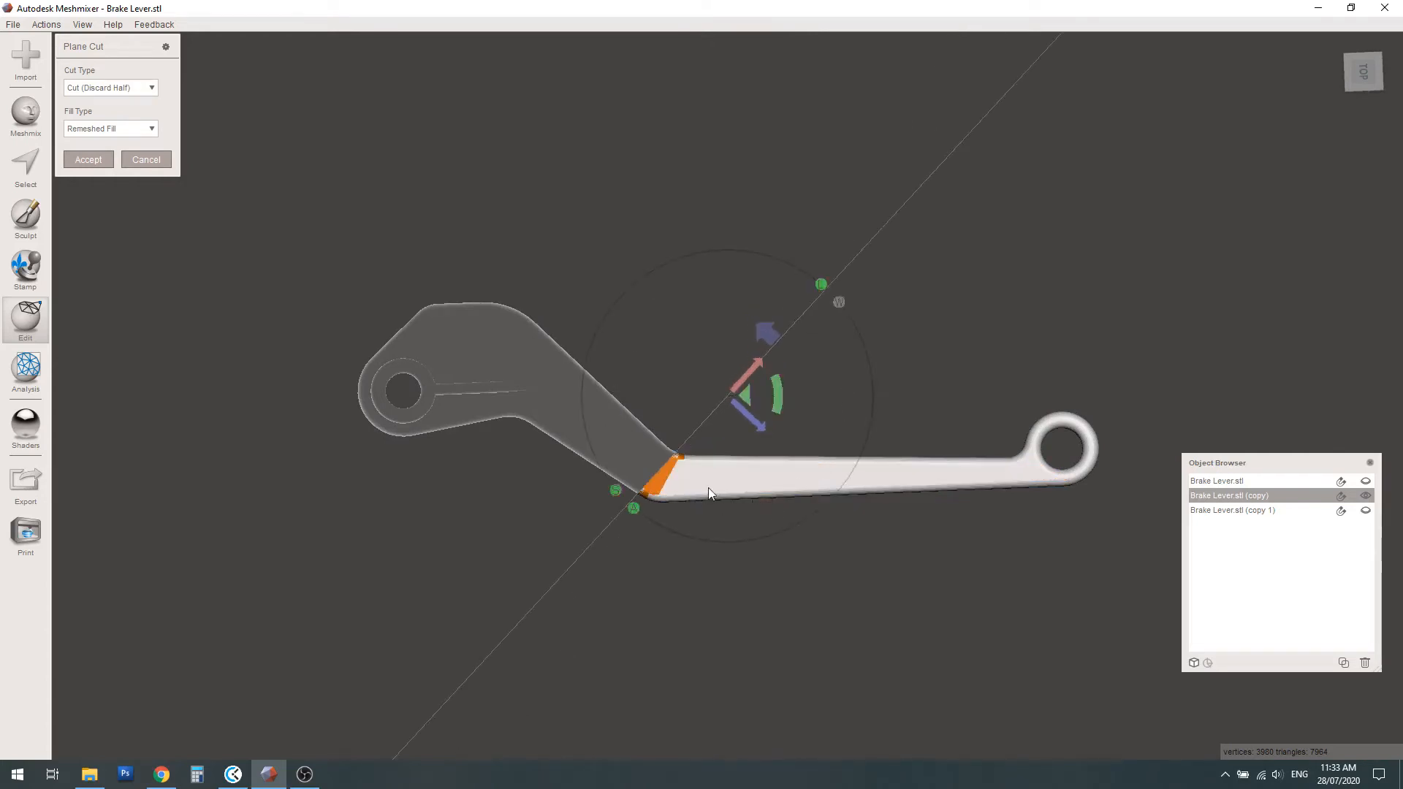
{"action": "left_click_drag", "start_coordinate": [763, 429], "coordinate": [654, 334]}
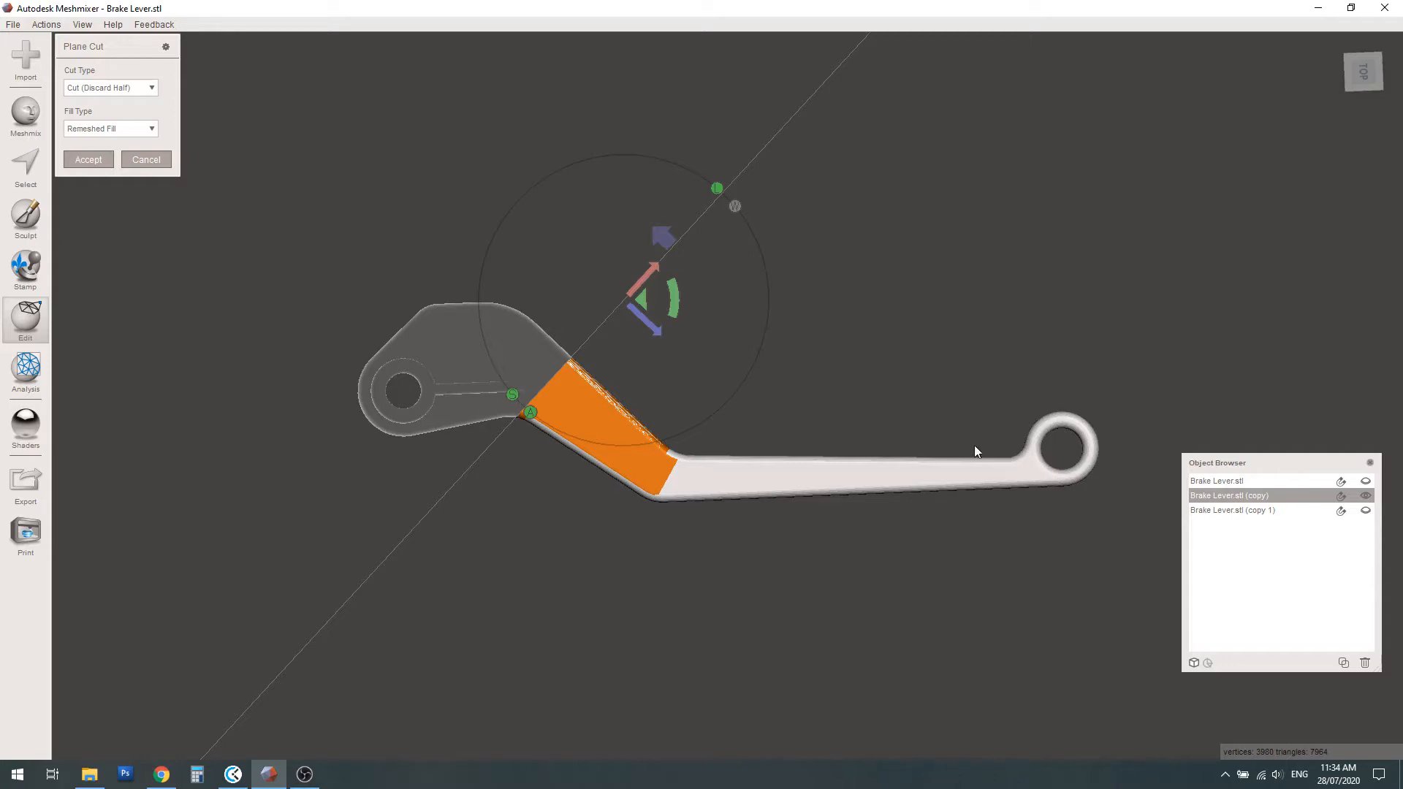
{"action": "left_click", "coordinate": [663, 234]}
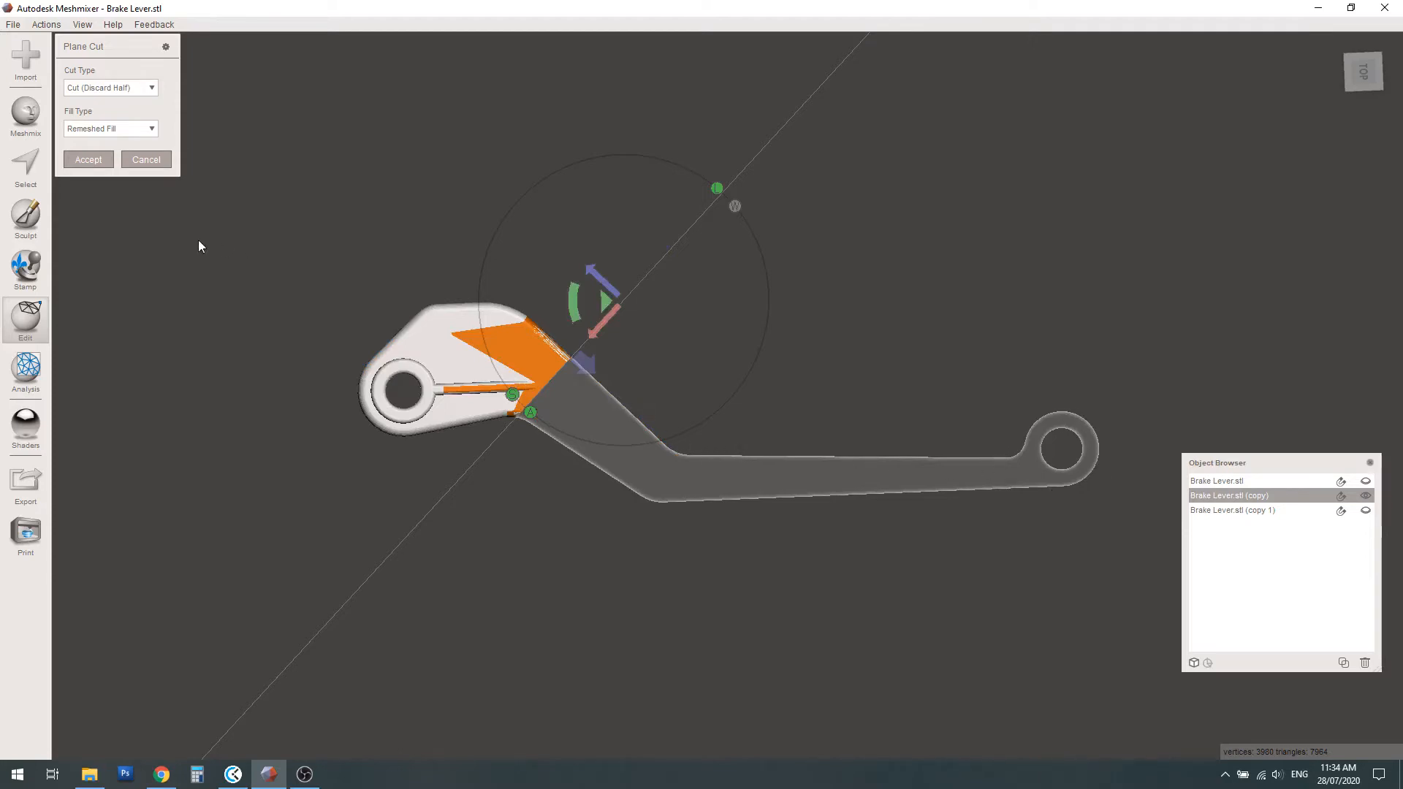
{"action": "left_click", "coordinate": [87, 162]}
{"action": "right_click_drag", "start_coordinate": [501, 398], "coordinate": [480, 375]}
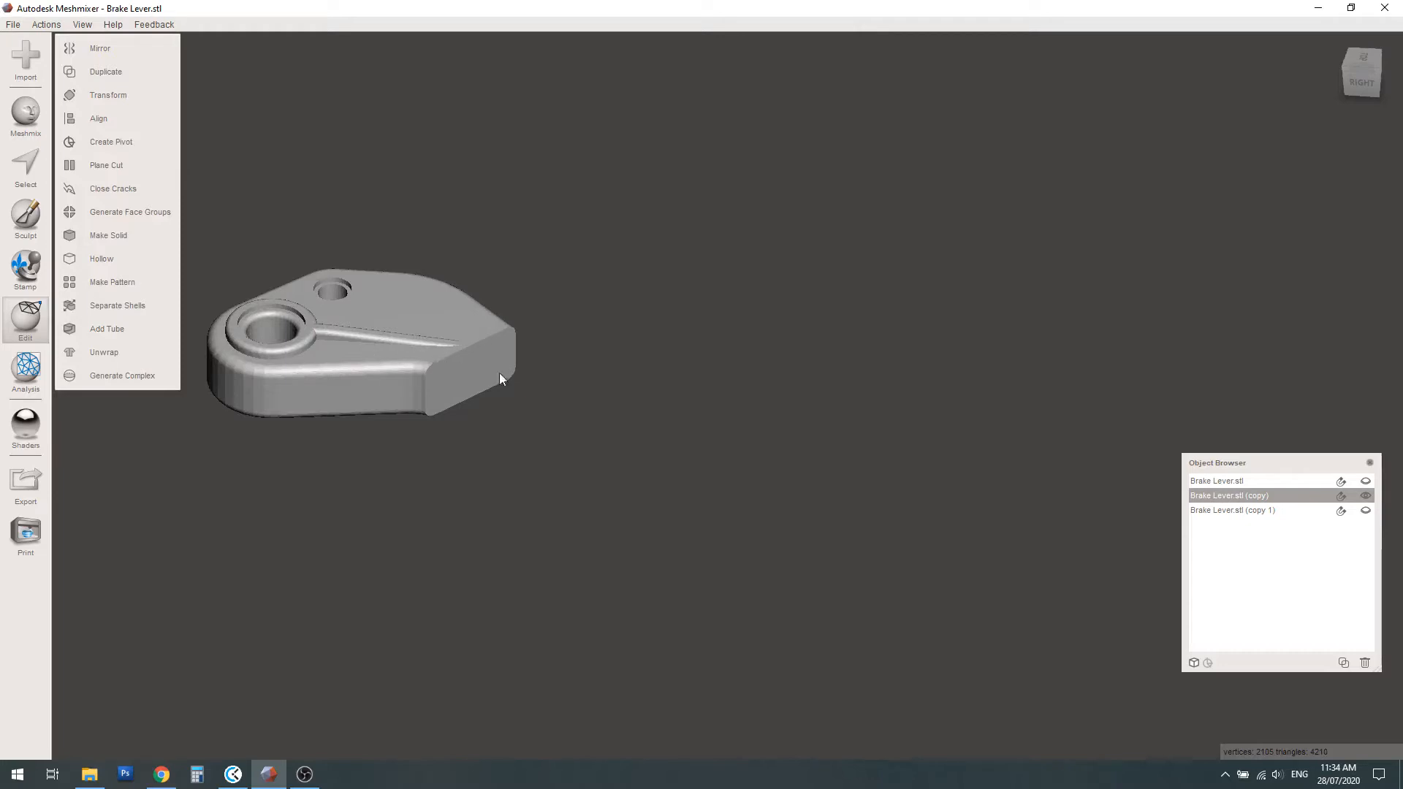
Show the cut ring end together with the pivot head and view both pieces from above
{"action": "left_click", "coordinate": [1365, 482]}
{"action": "scroll", "coordinate": [542, 488], "scroll_direction": "down", "scroll_amount": 2}
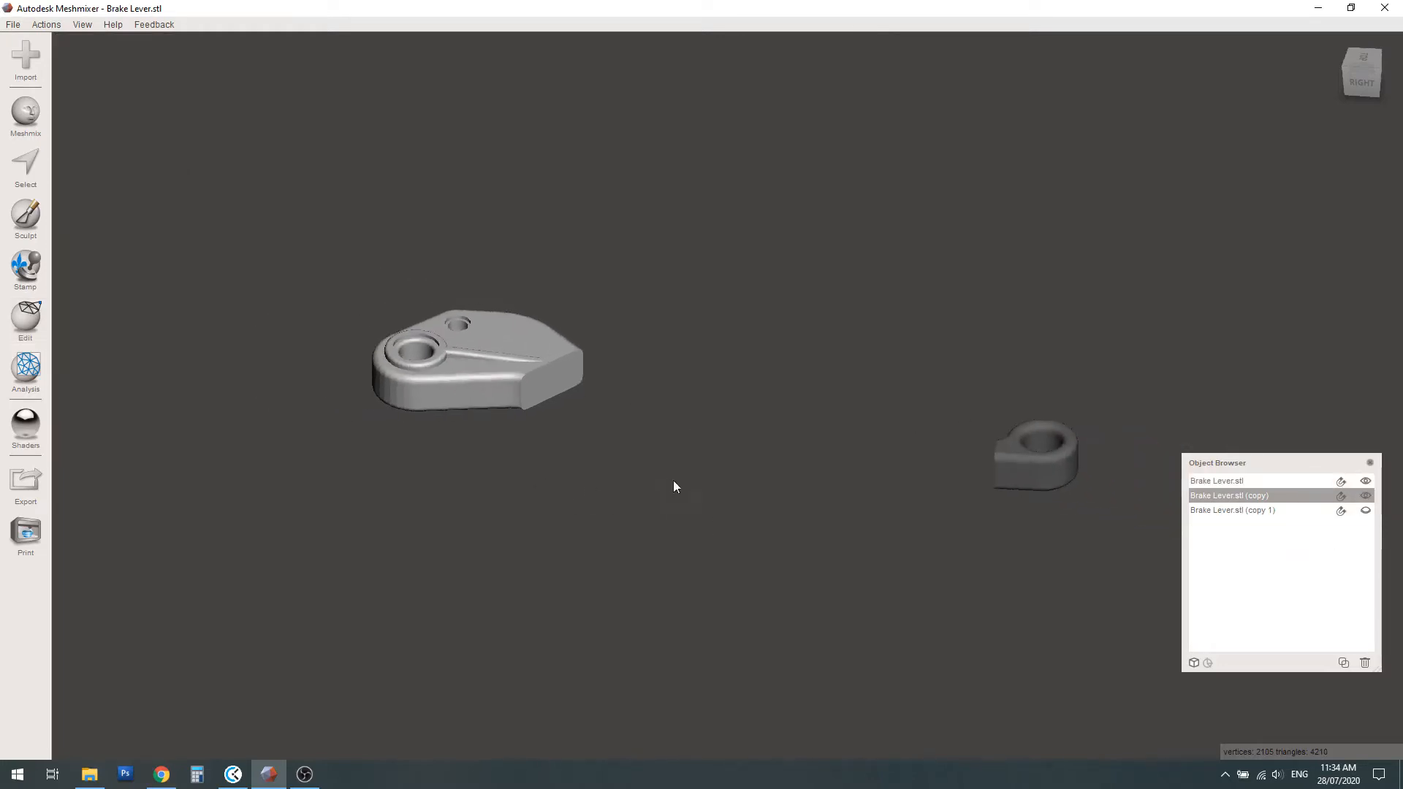
{"action": "right_click_drag", "start_coordinate": [673, 483], "coordinate": [688, 598]}
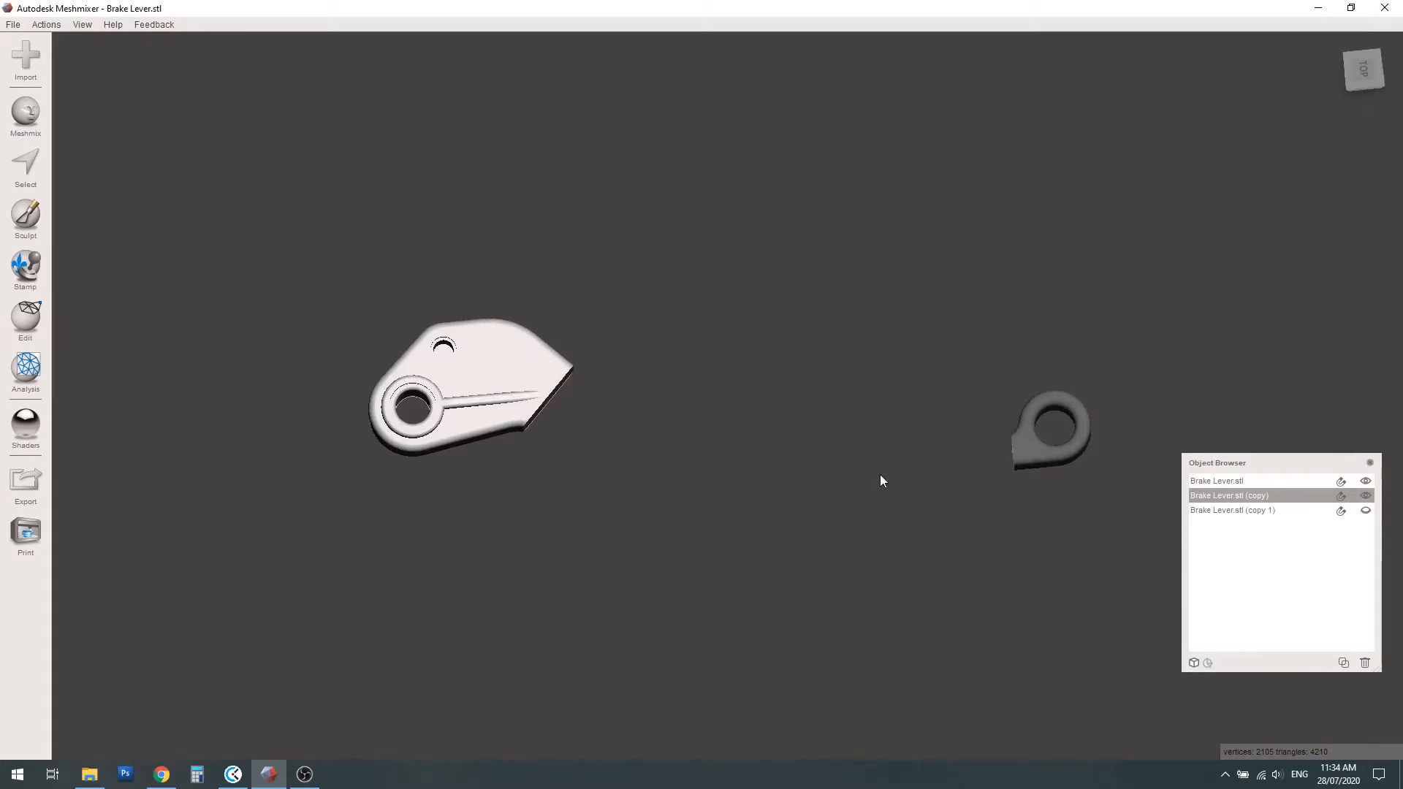
Make Brake Lever.stl (copy 1) the active, visible object and hide the ring end and the pivot head
{"action": "left_click", "coordinate": [1224, 510]}
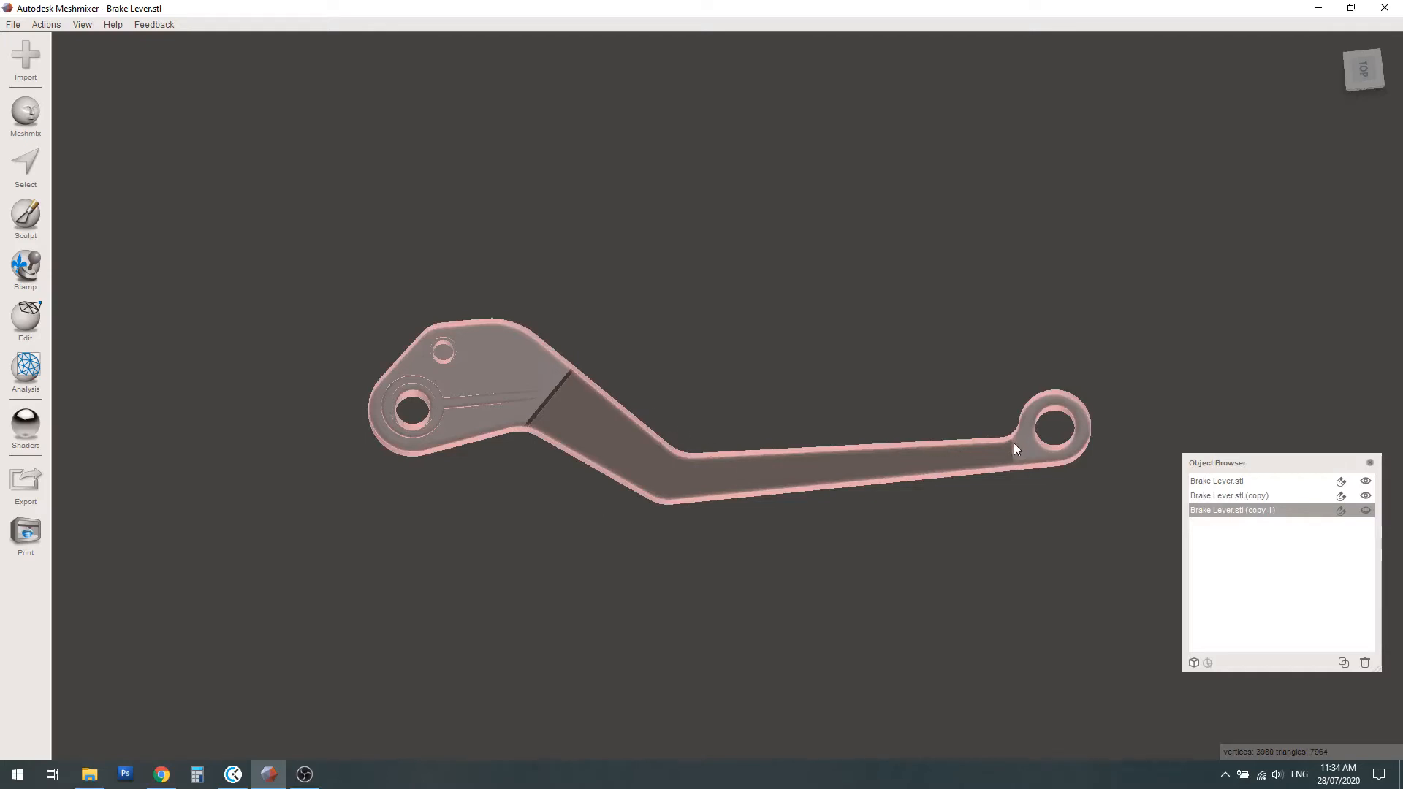
{"action": "left_click", "coordinate": [1365, 496]}
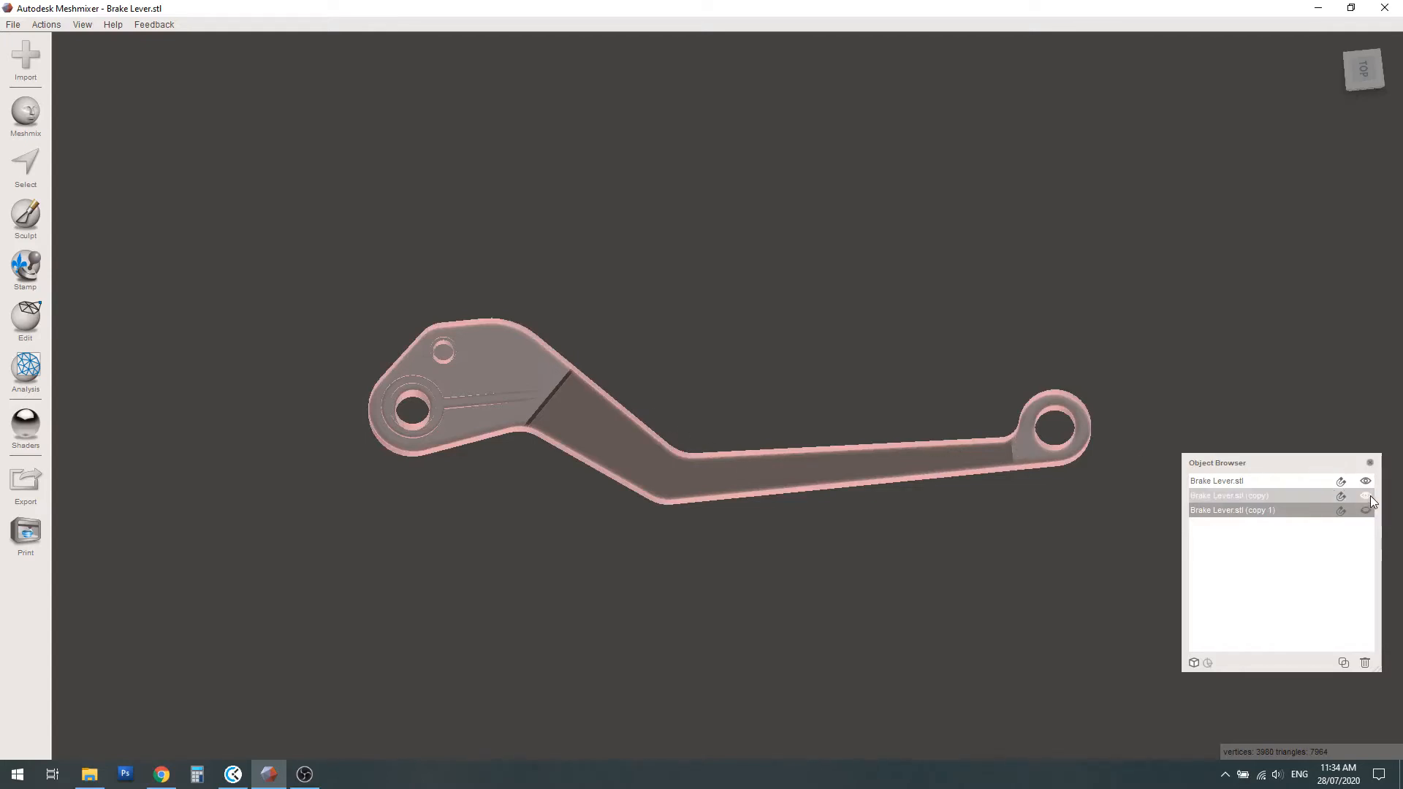
{"action": "left_click", "coordinate": [1365, 495]}
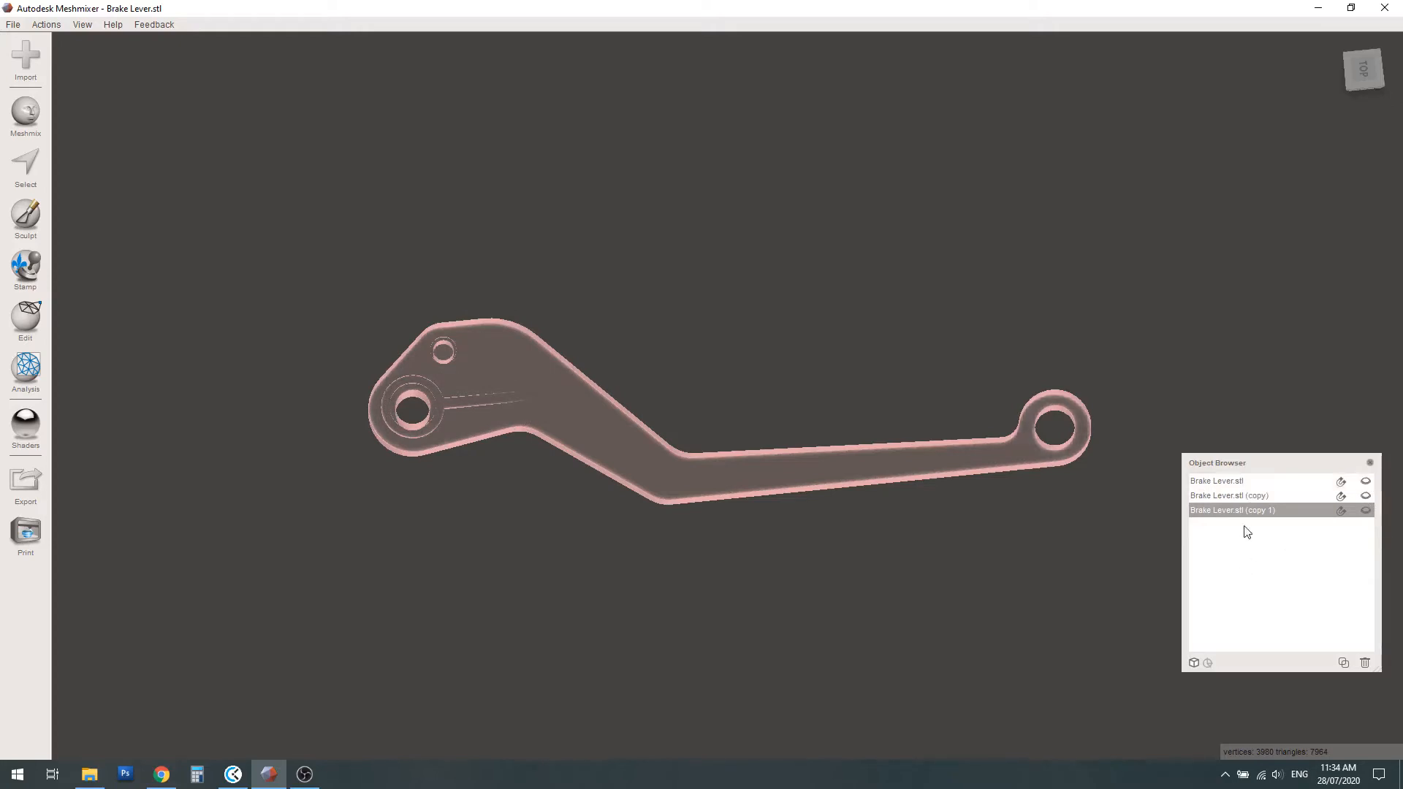
{"action": "left_click", "coordinate": [1365, 510]}
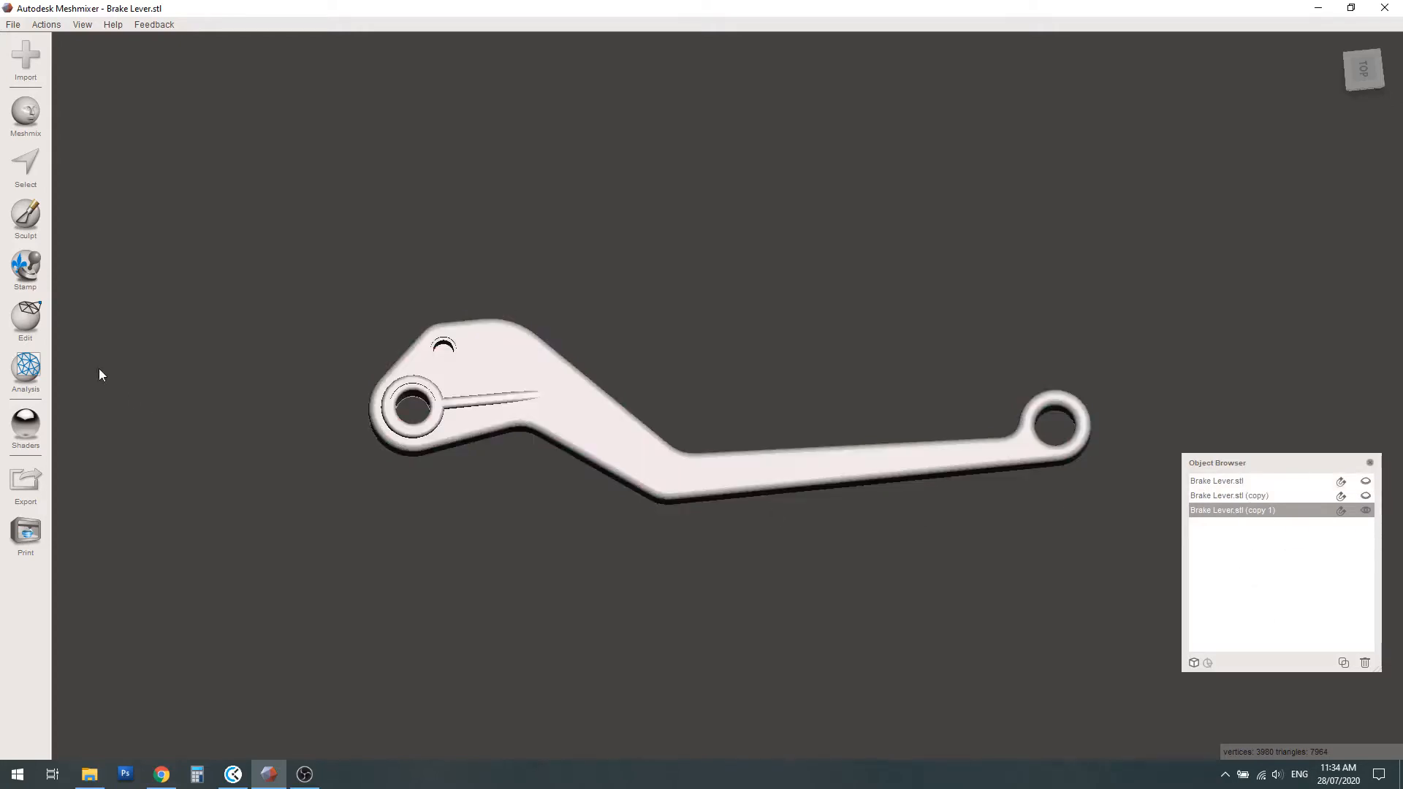
{"action": "right_click_drag", "start_coordinate": [775, 452], "coordinate": [766, 404]}
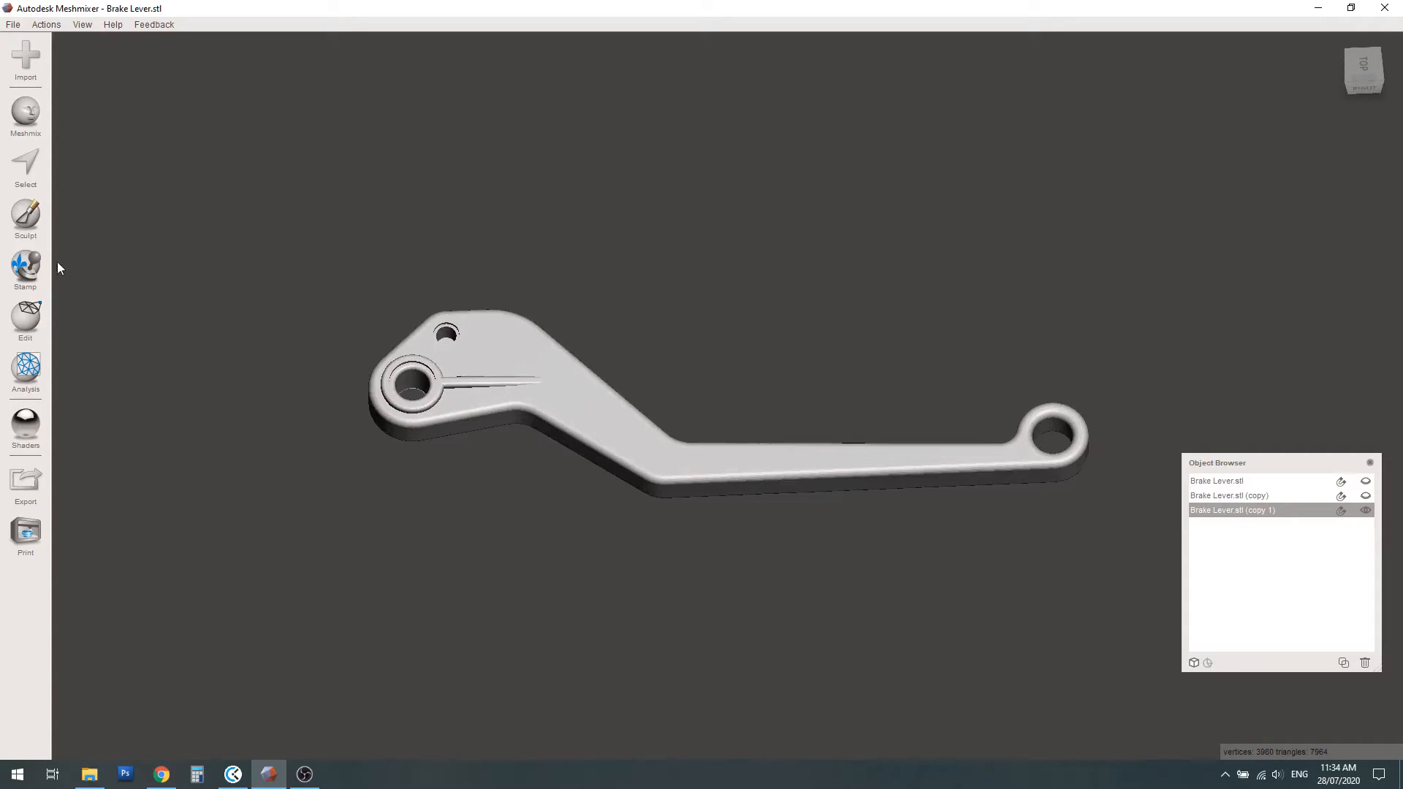
Plane-cut copy 1 crosswise just before the small end ring with the plane rotated 90°, discarding the ring and keeping the rest
{"action": "left_click", "coordinate": [25, 316]}
{"action": "left_click", "coordinate": [102, 160]}
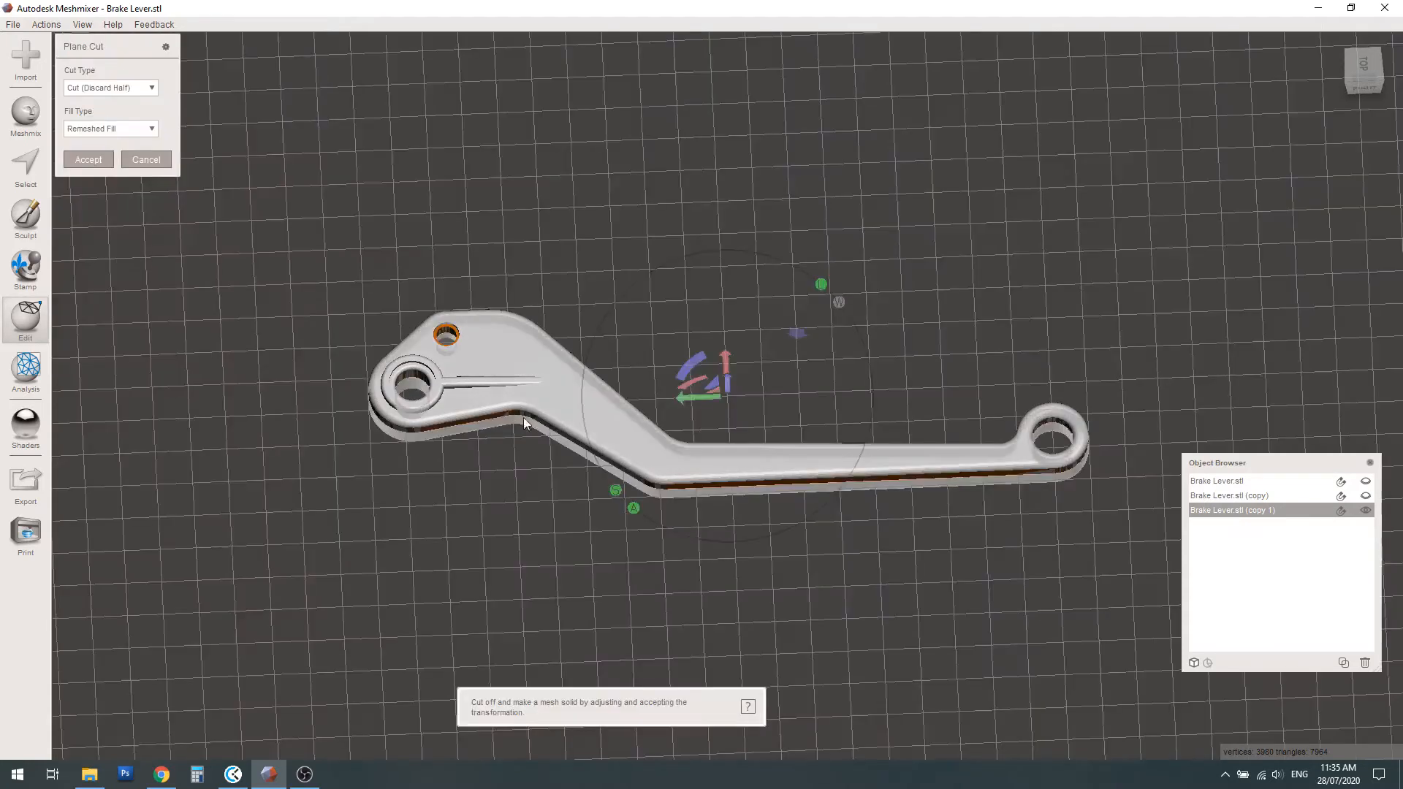
{"action": "right_click_drag", "start_coordinate": [738, 463], "coordinate": [679, 361]}
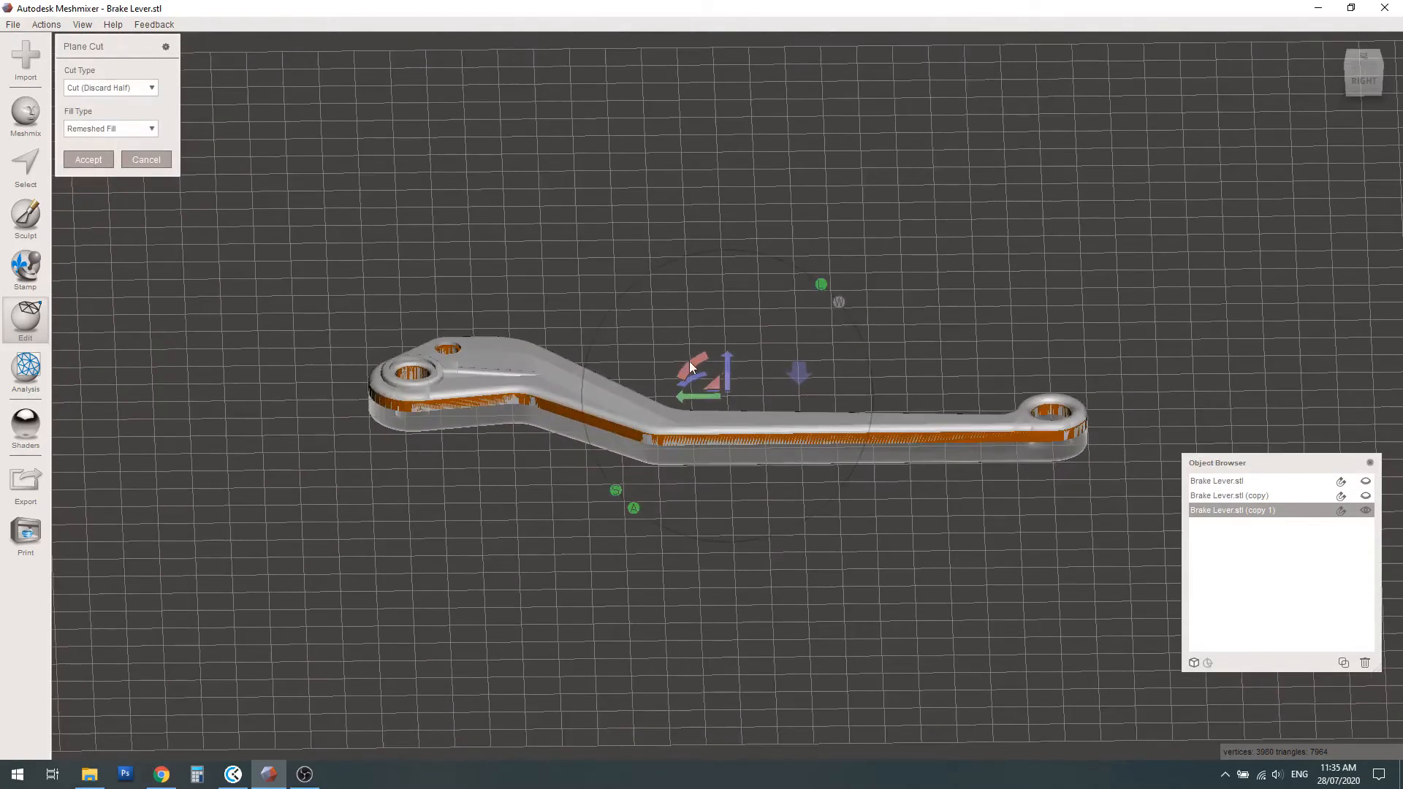
{"action": "left_click_drag", "start_coordinate": [690, 362], "coordinate": [809, 327]}
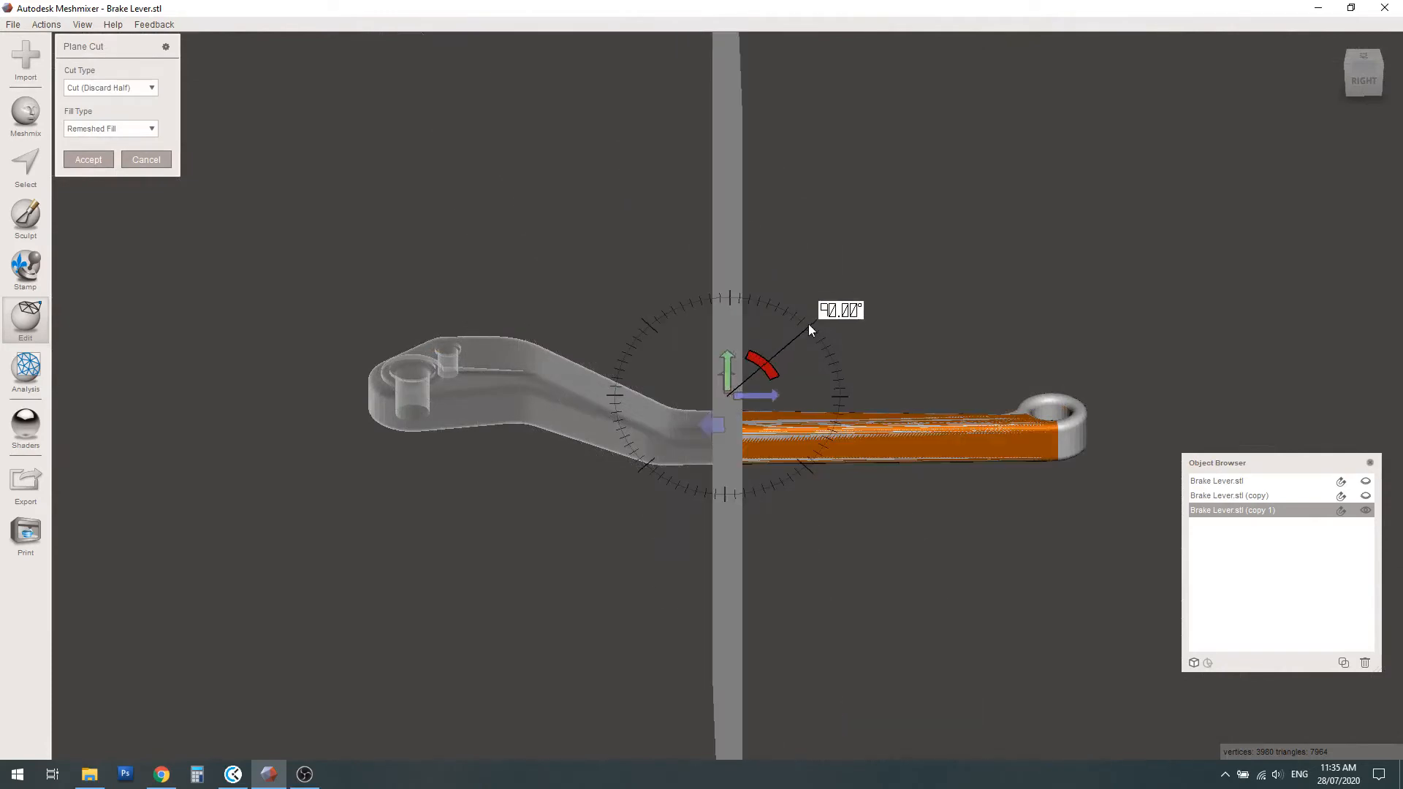
{"action": "left_click_drag", "start_coordinate": [767, 395], "coordinate": [1045, 401]}
{"action": "left_click", "coordinate": [990, 422]}
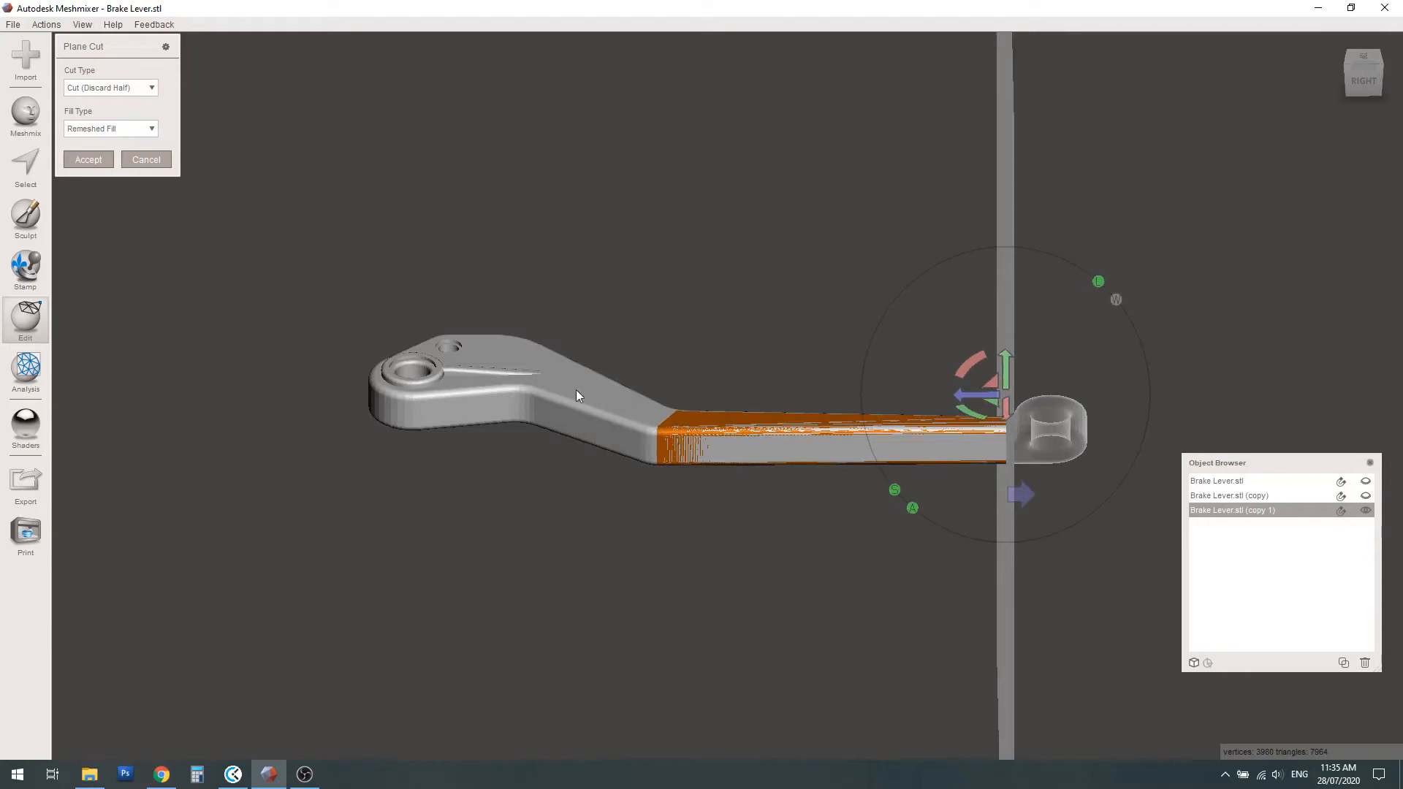
{"action": "left_click", "coordinate": [87, 159]}
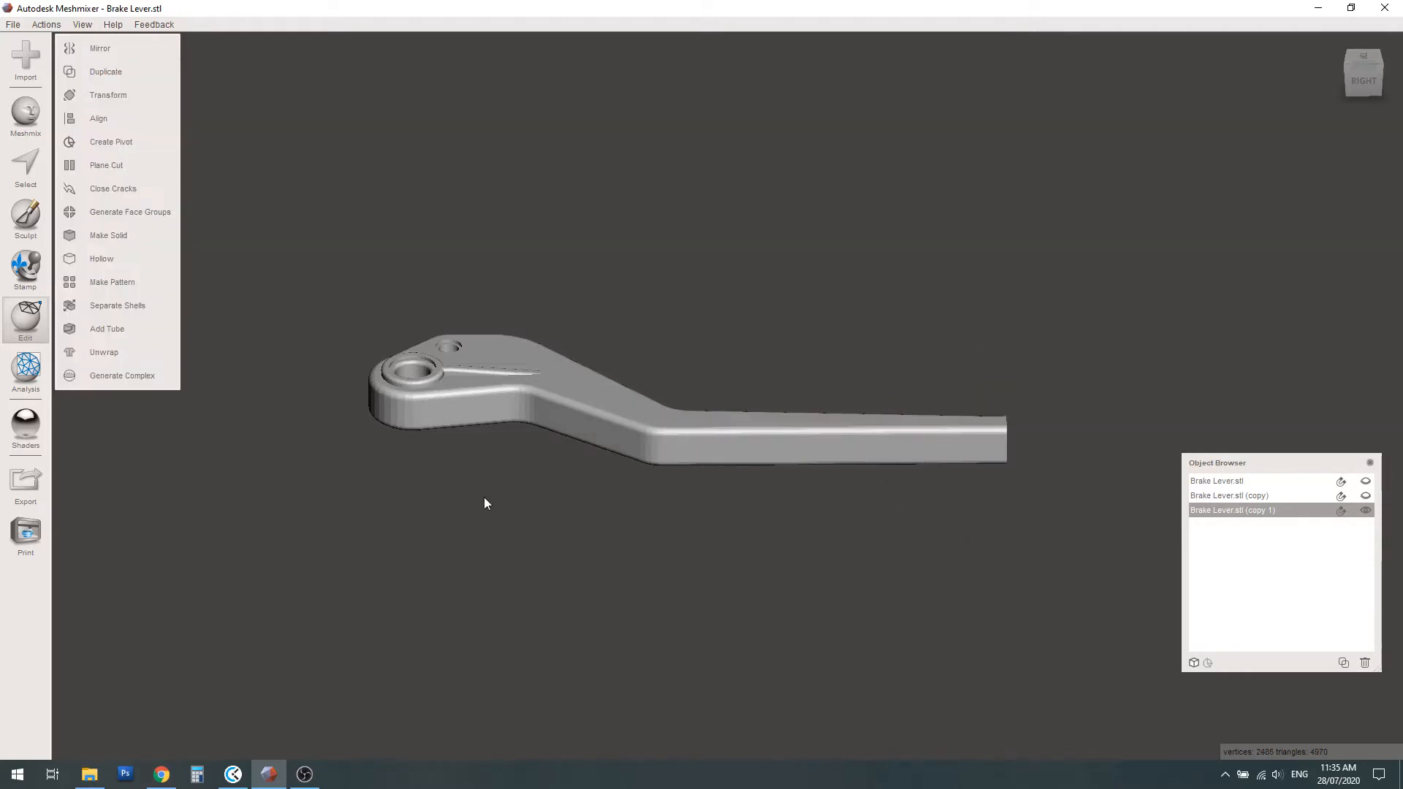
{"action": "right_click_drag", "start_coordinate": [614, 453], "coordinate": [649, 482]}
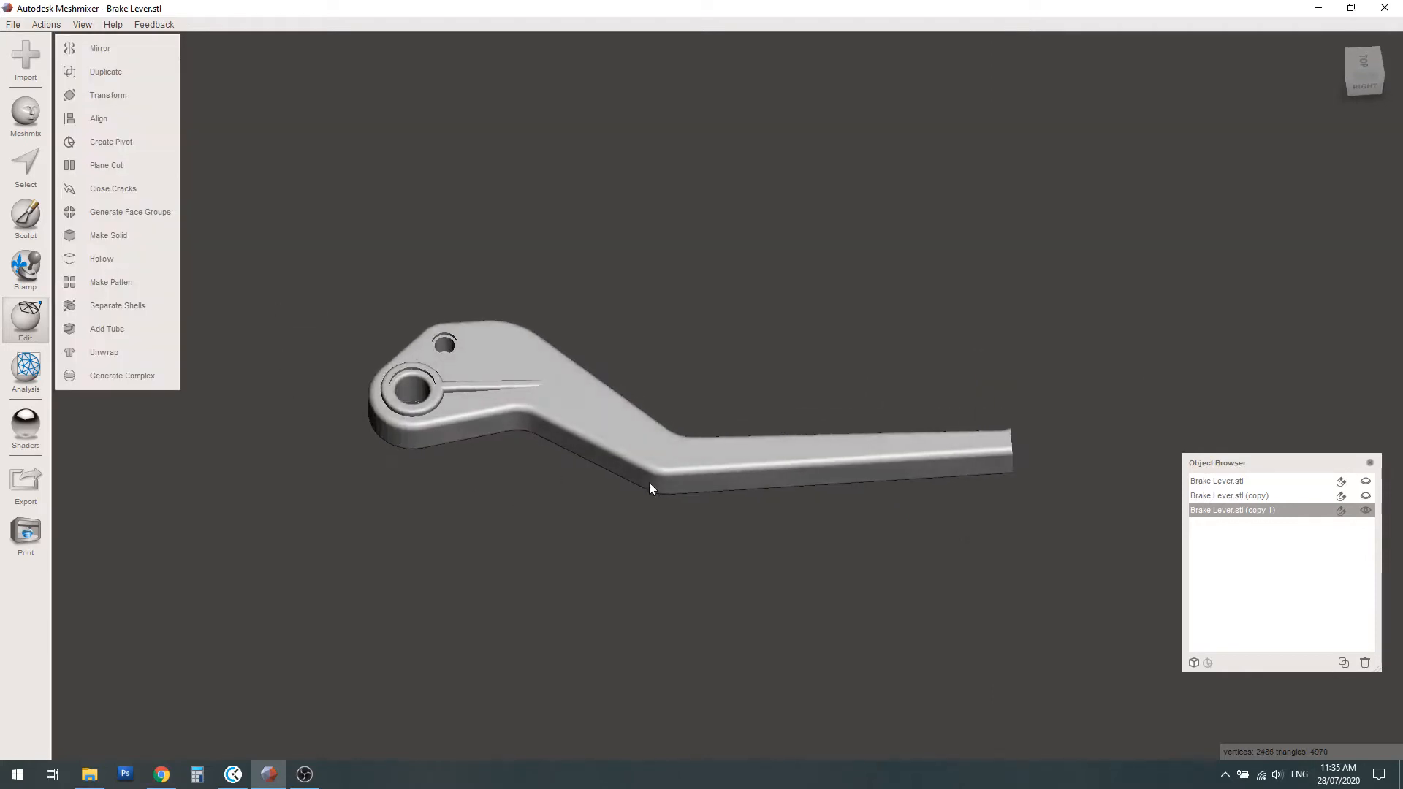
Show the separate ring end and inspect how it meets the trimmed lever
{"action": "left_click", "coordinate": [1366, 481]}
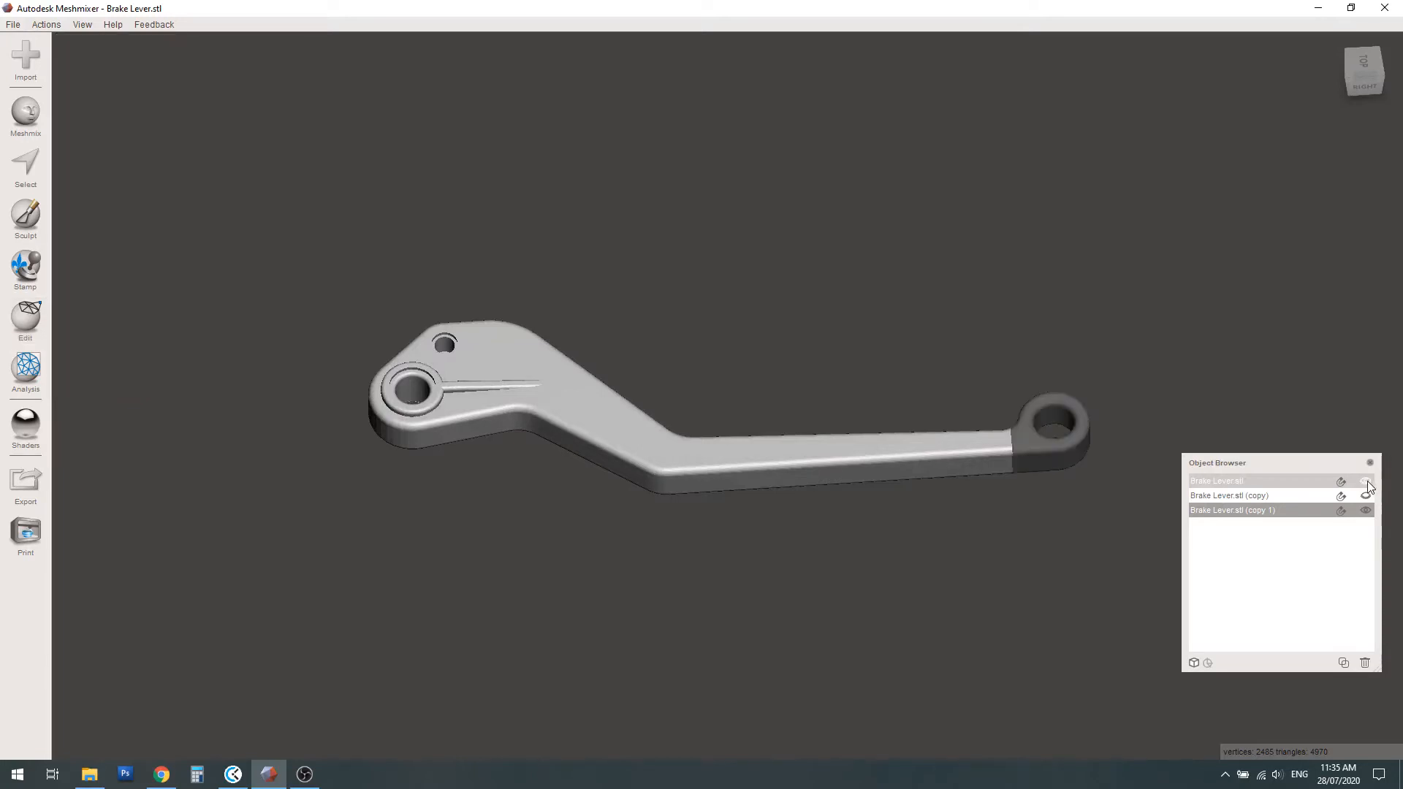
{"action": "scroll", "coordinate": [1057, 465], "scroll_direction": "up", "scroll_amount": 3}
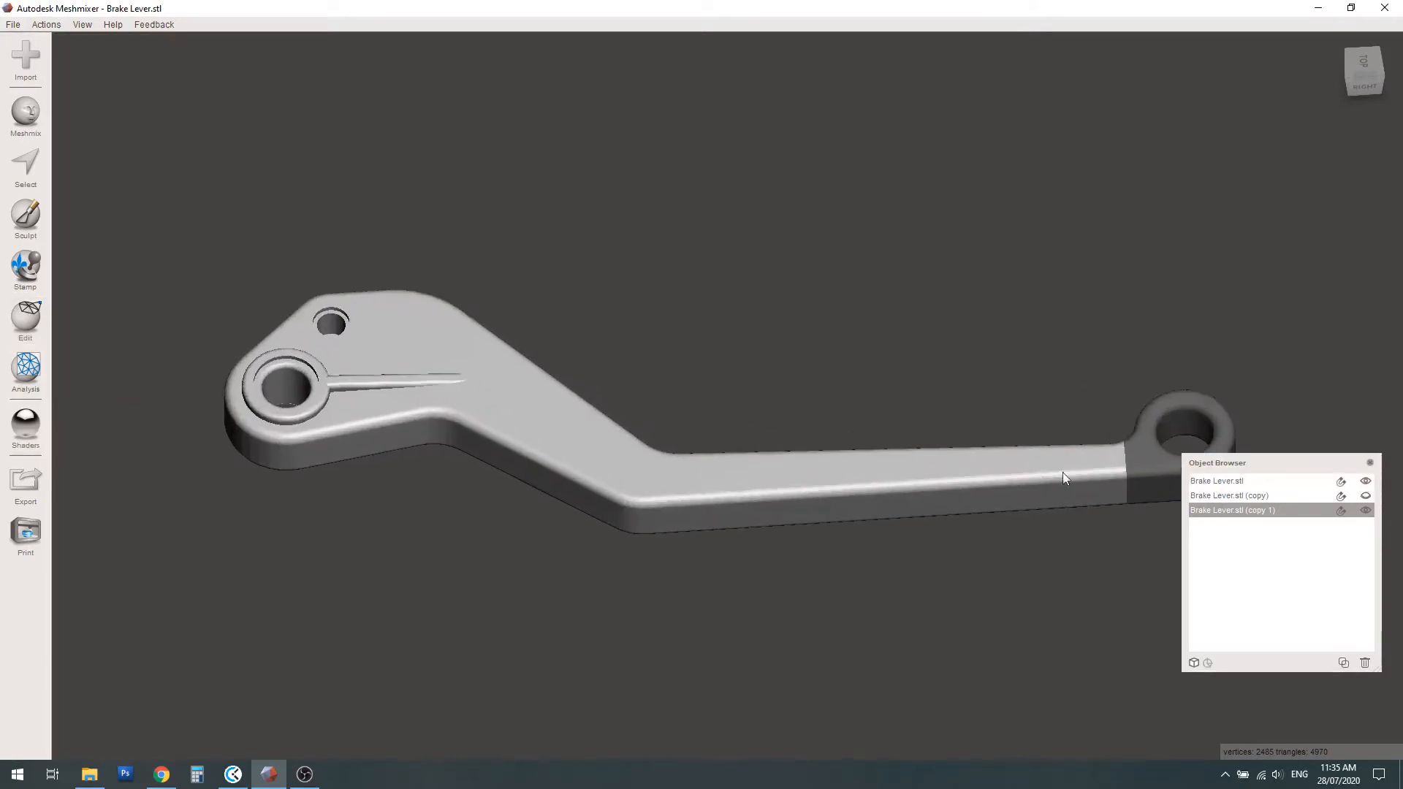
{"action": "scroll", "coordinate": [1060, 467], "scroll_direction": "down", "scroll_amount": 2}
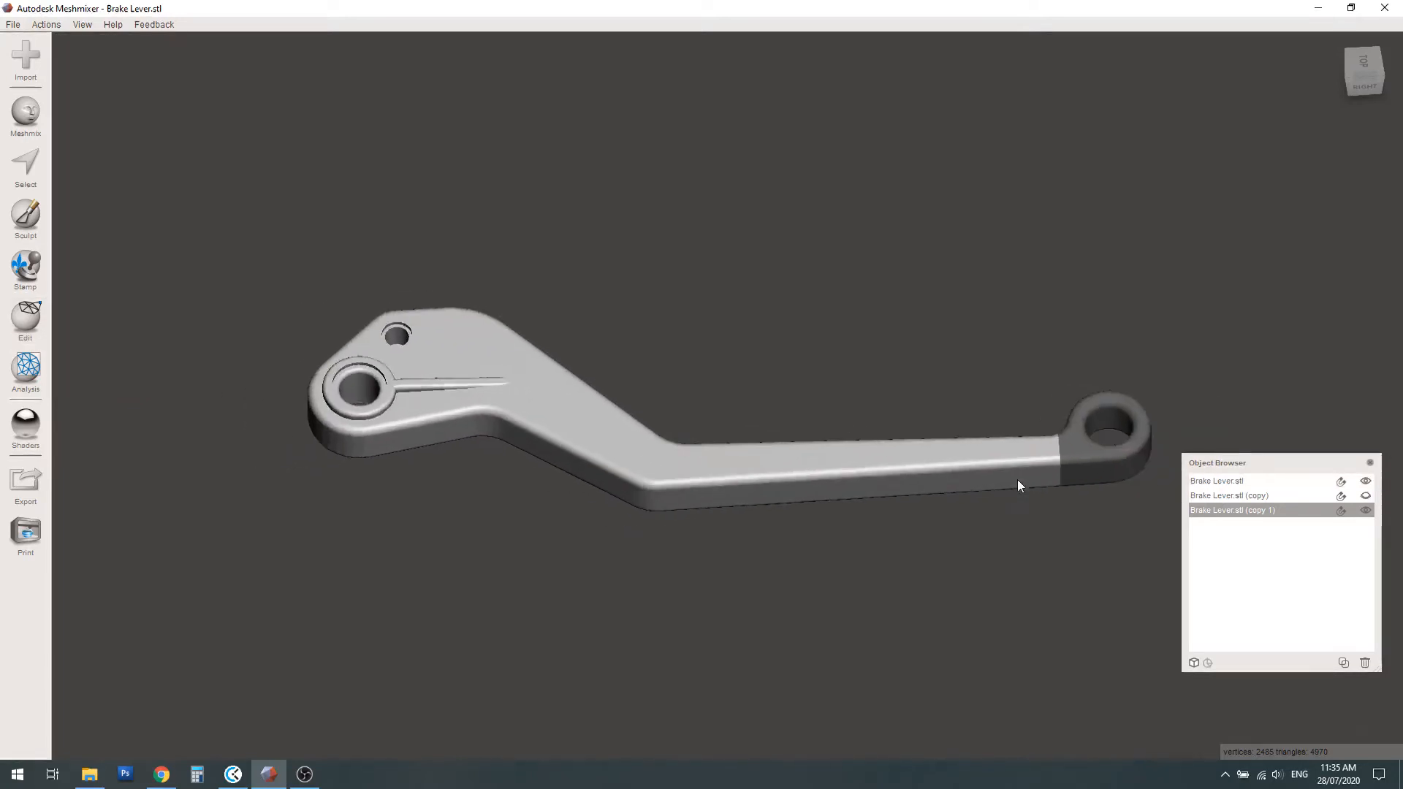
Plane-cut copy 1 diagonally where the arm meets the pivot head, discarding the head and keeping only the middle arm
{"action": "left_click", "coordinate": [41, 329]}
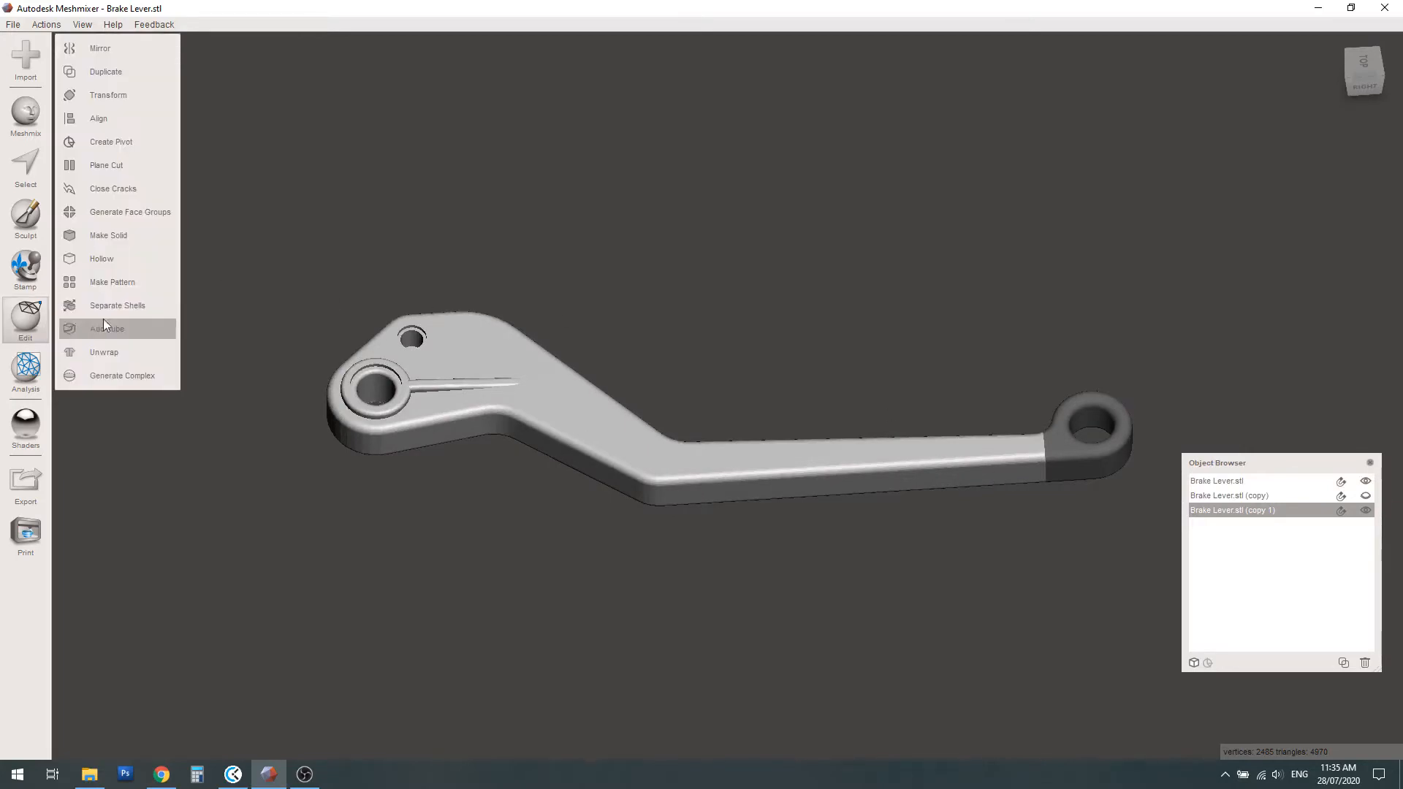
{"action": "left_click", "coordinate": [113, 164]}
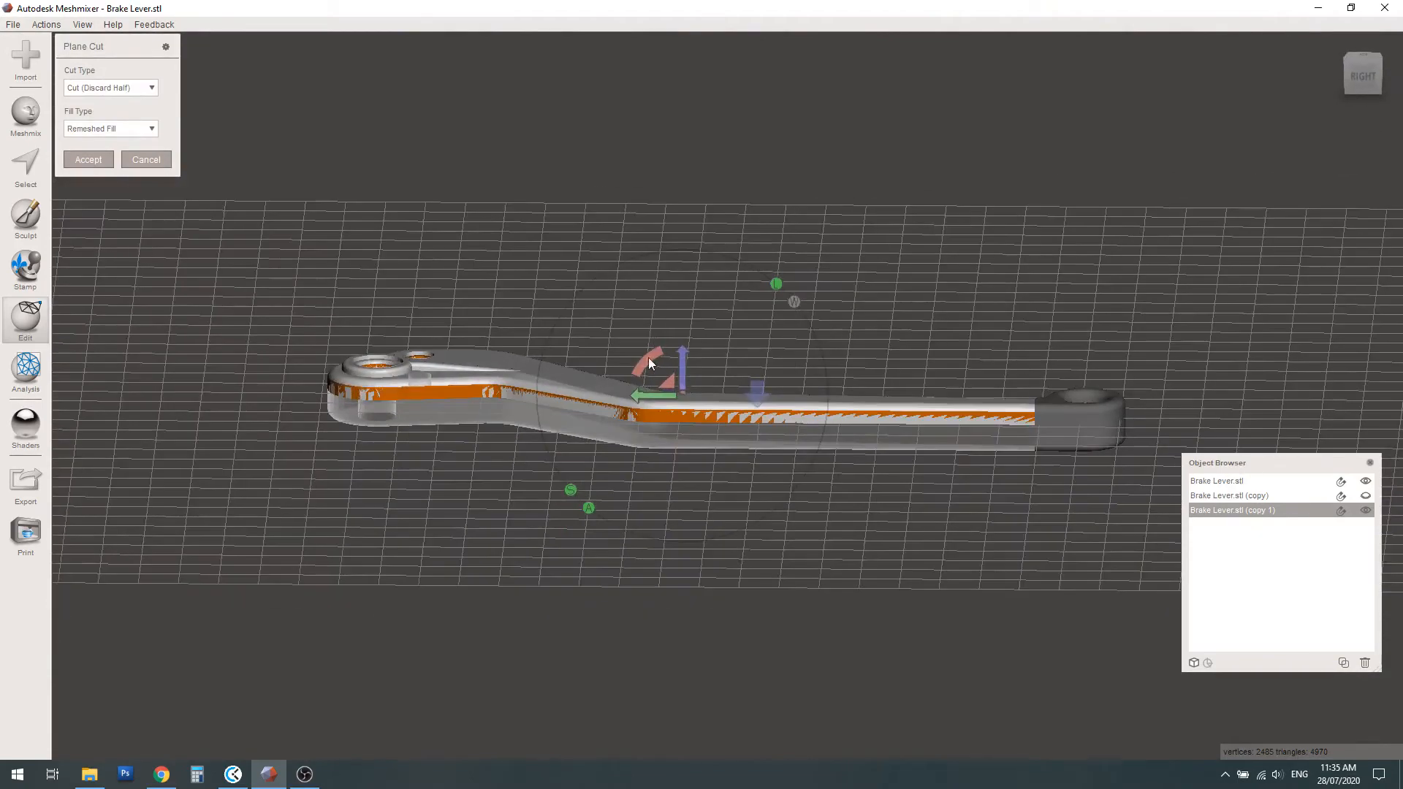
{"action": "left_click_drag", "start_coordinate": [648, 357], "coordinate": [766, 322]}
{"action": "right_click_drag", "start_coordinate": [643, 314], "coordinate": [634, 475]}
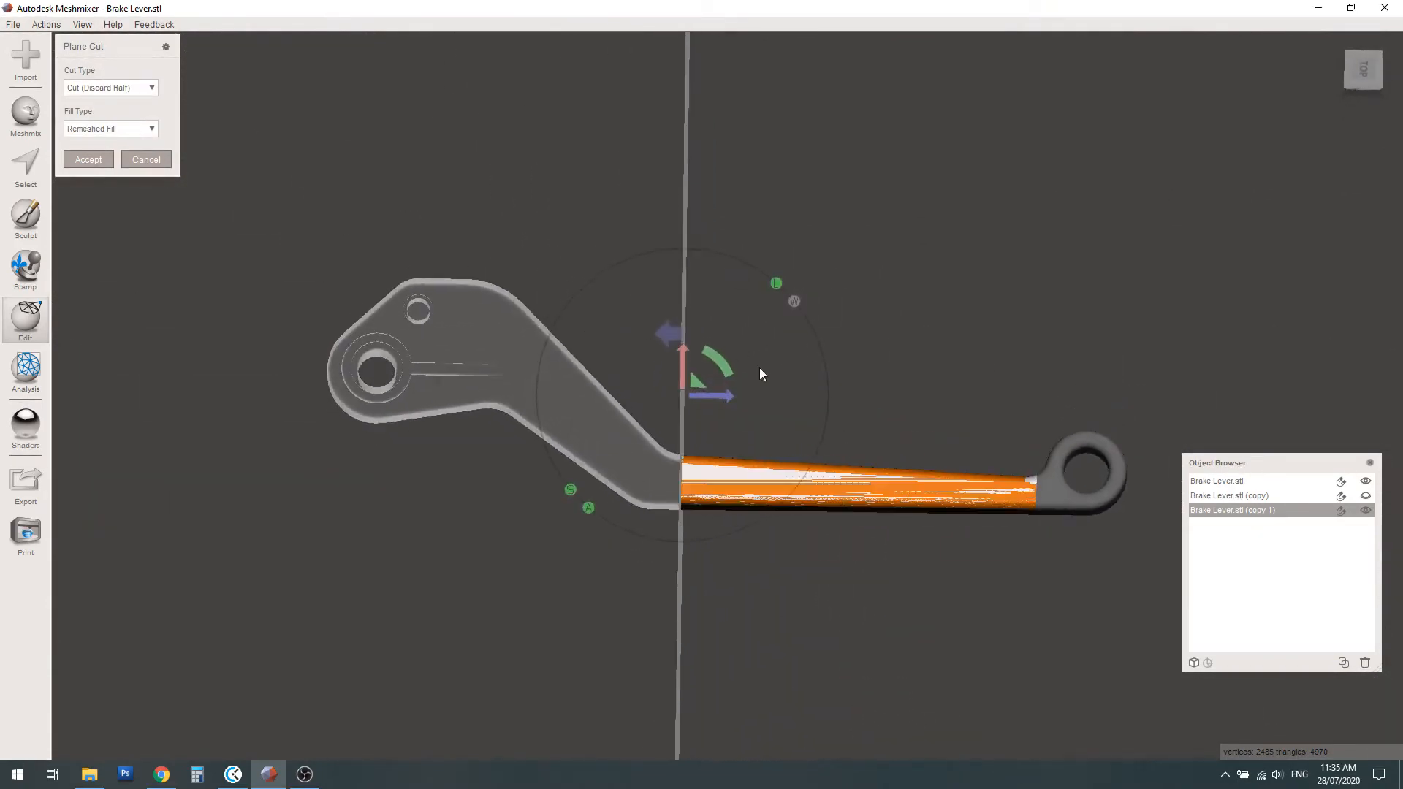
{"action": "left_click_drag", "start_coordinate": [741, 353], "coordinate": [795, 393]}
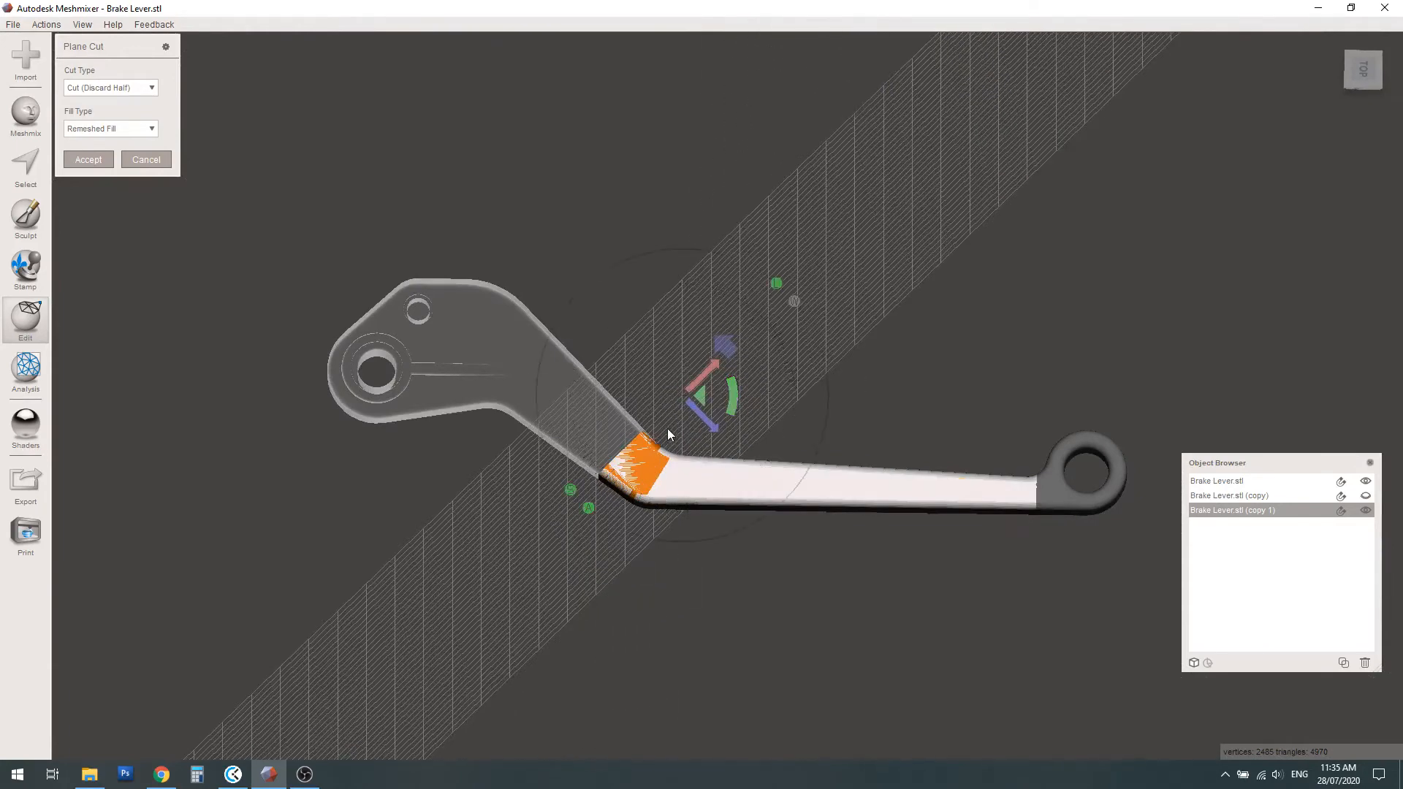
{"action": "left_click_drag", "start_coordinate": [718, 427], "coordinate": [619, 346]}
{"action": "right_click_drag", "start_coordinate": [748, 473], "coordinate": [775, 448]}
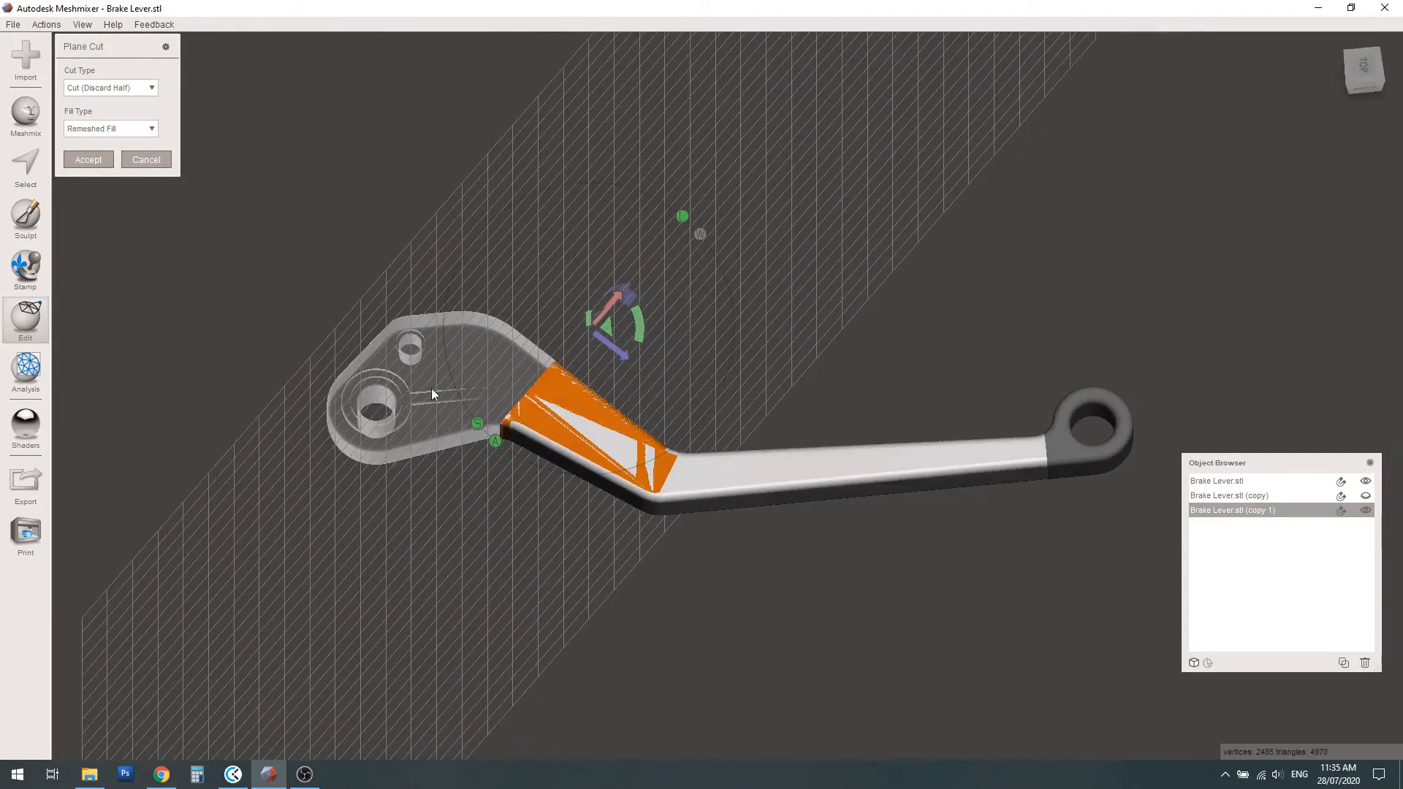
{"action": "left_click", "coordinate": [103, 160]}
Show the pivot head piece so all three lever sections are visible together
{"action": "left_click", "coordinate": [1365, 495]}
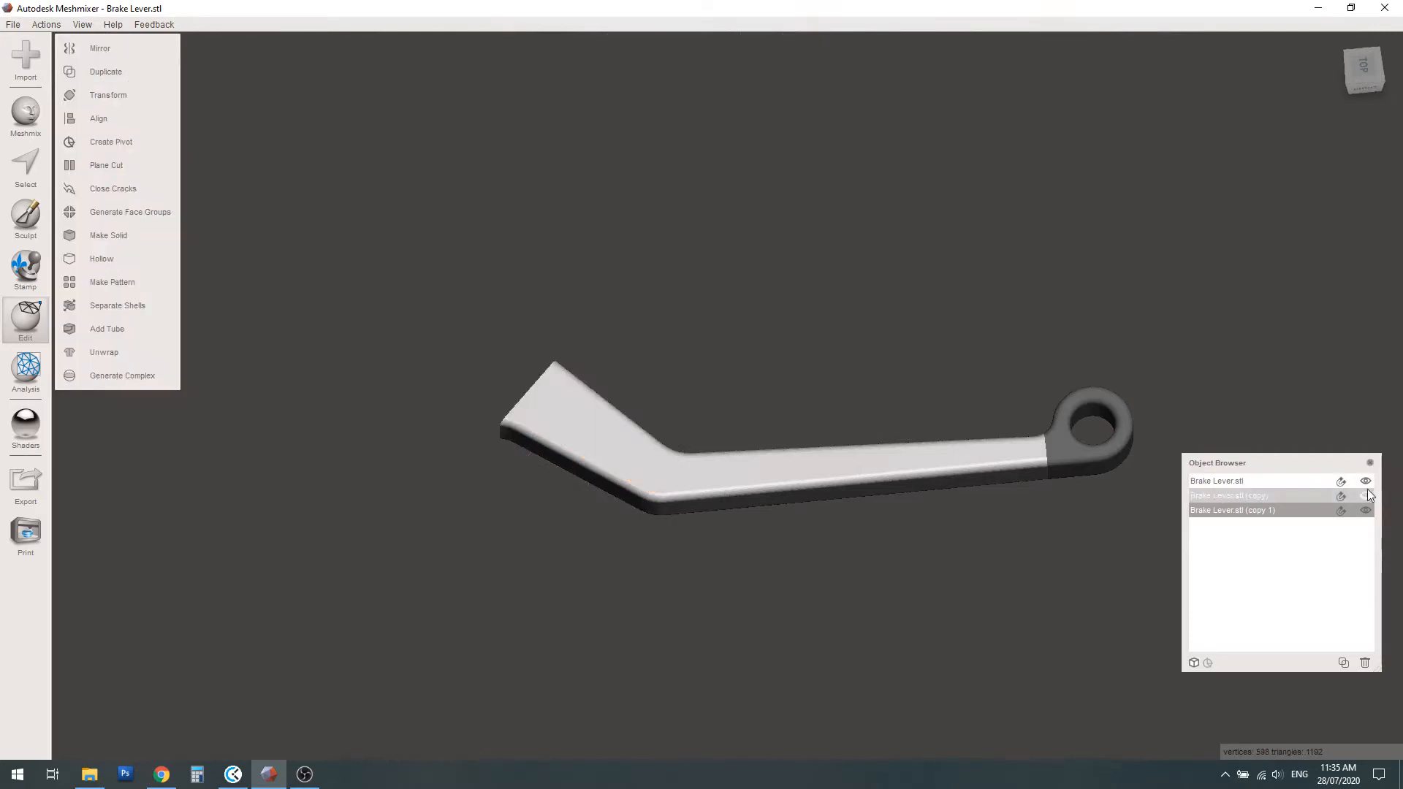
{"action": "left_click", "coordinate": [1365, 496]}
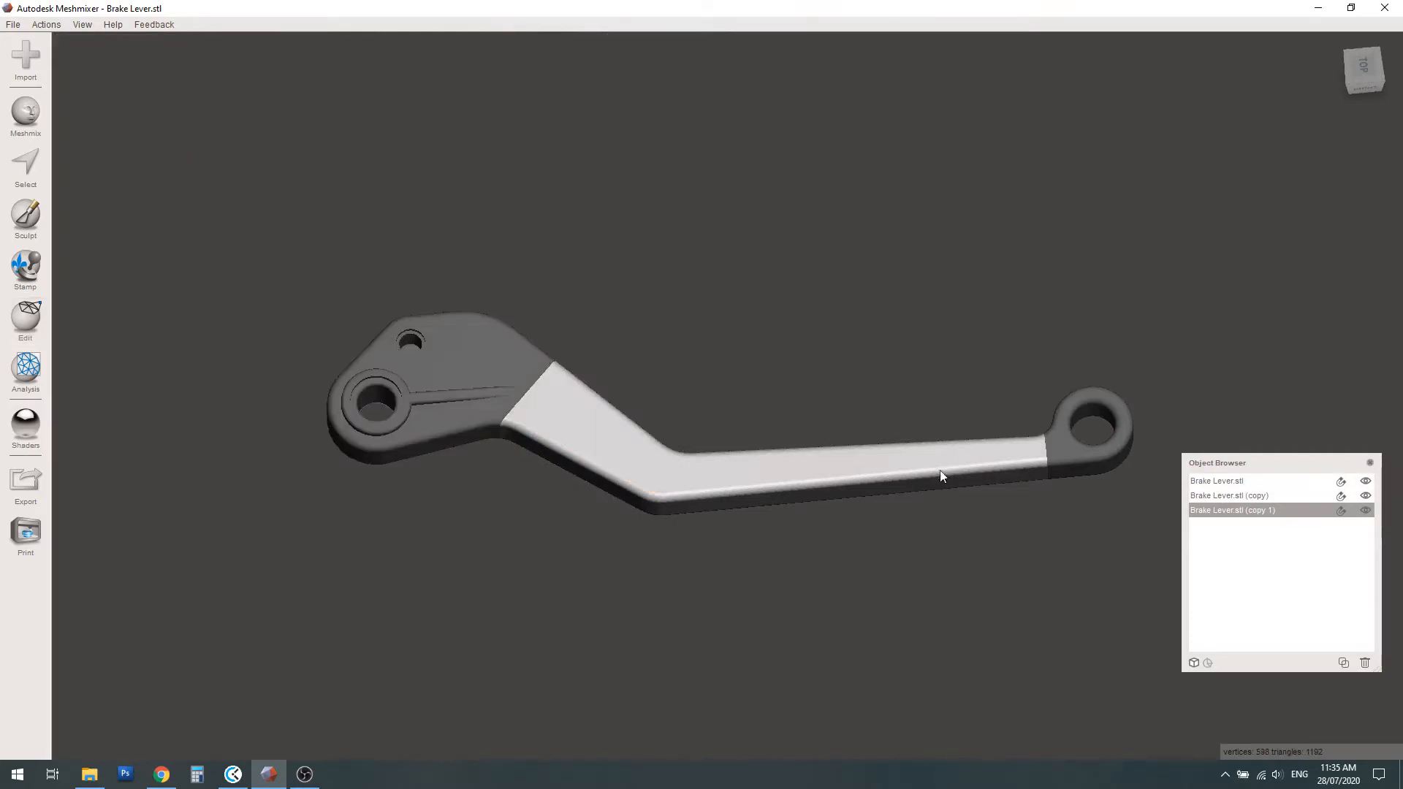
{"action": "right_click_drag", "start_coordinate": [870, 512], "coordinate": [876, 440]}
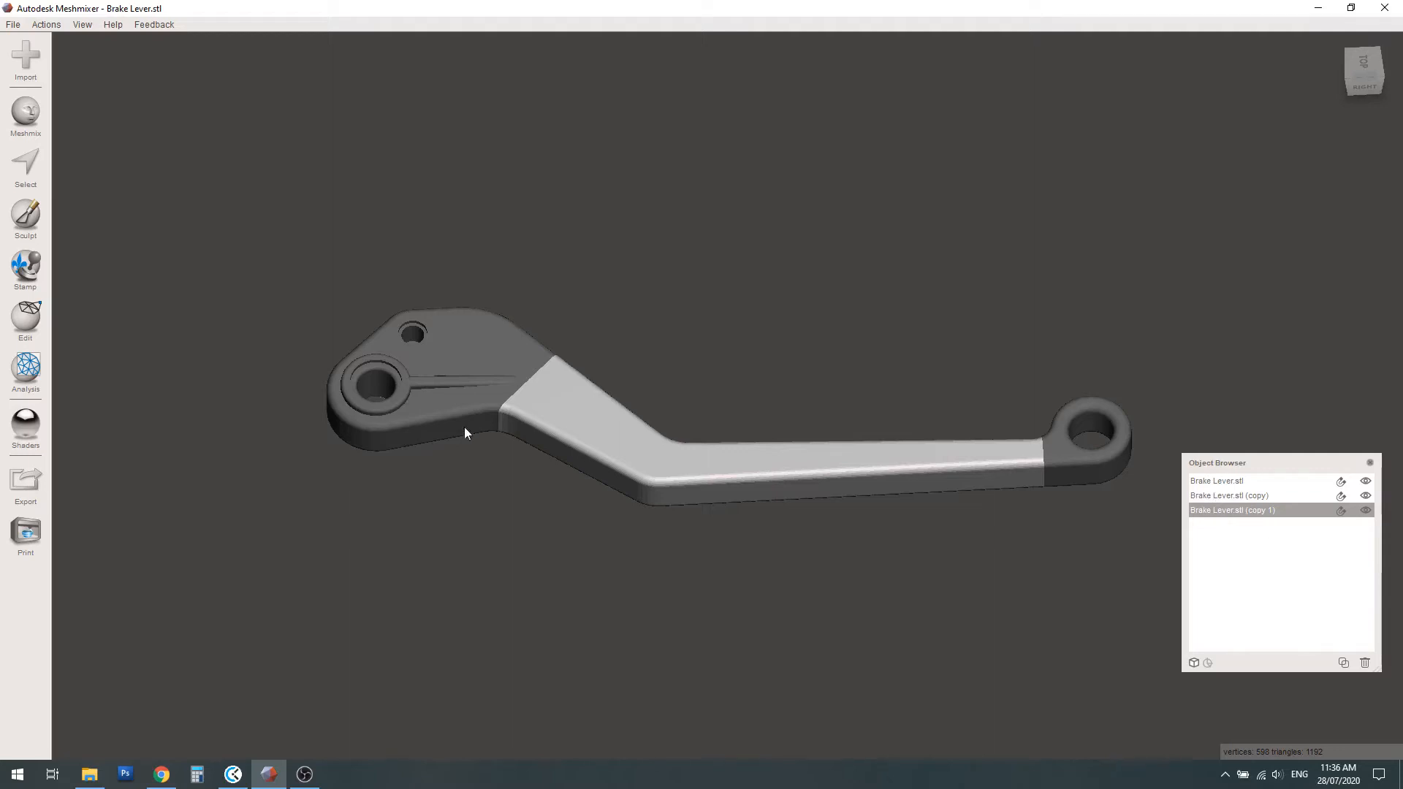
Try a Mesh + Delaunay Edges pattern on the middle arm, examine the preview around the bend, and discard it
{"action": "left_click", "coordinate": [35, 319]}
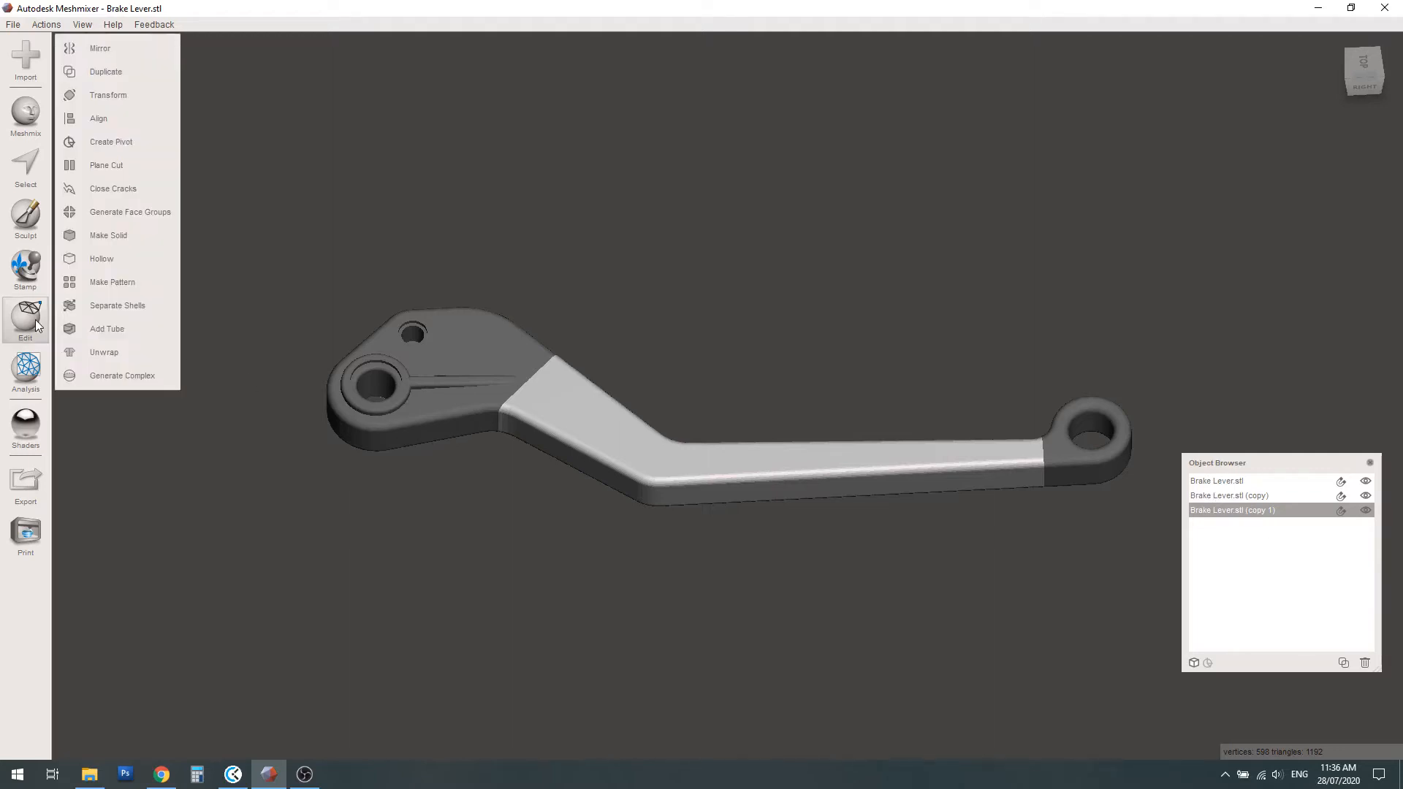
{"action": "left_click", "coordinate": [117, 282]}
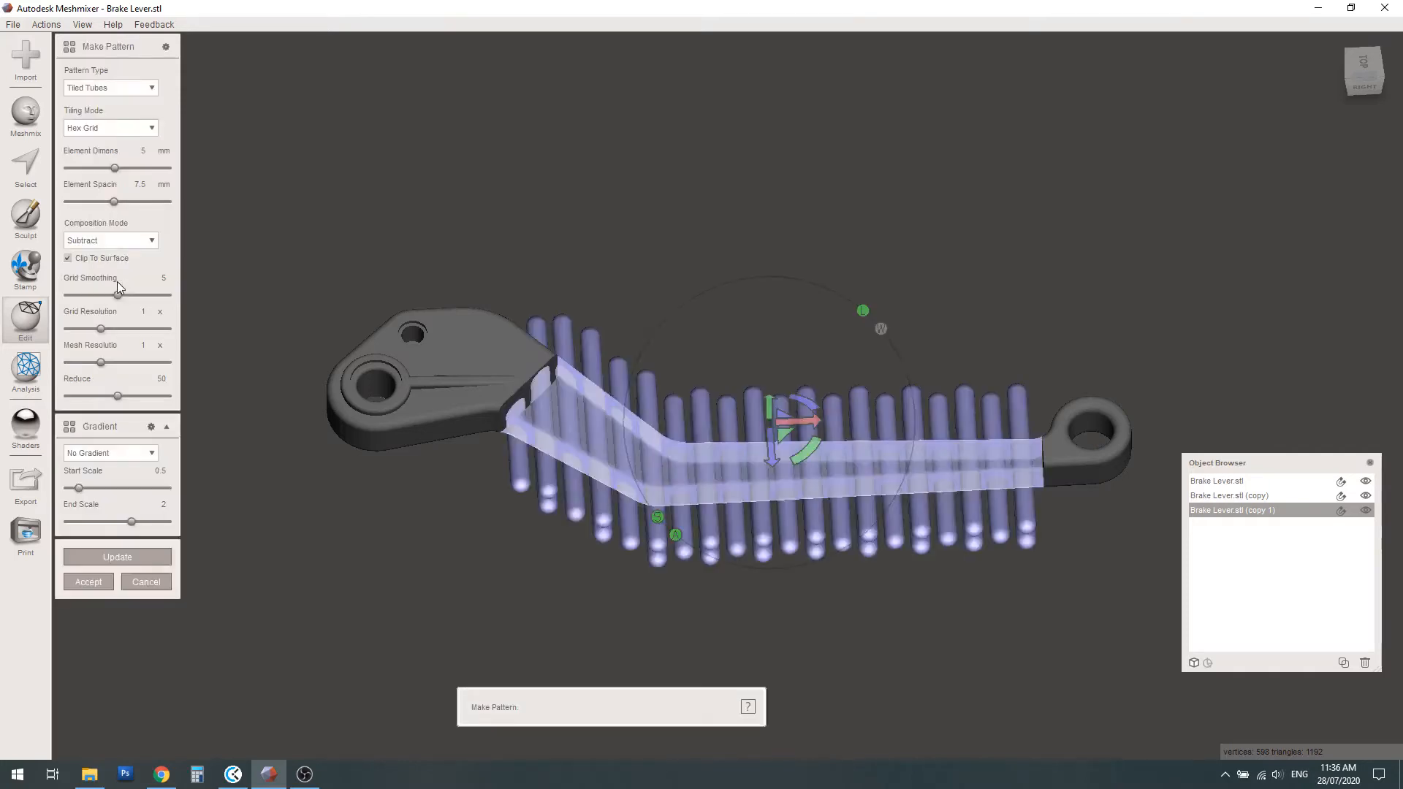
{"action": "right_click_drag", "start_coordinate": [654, 494], "coordinate": [683, 485]}
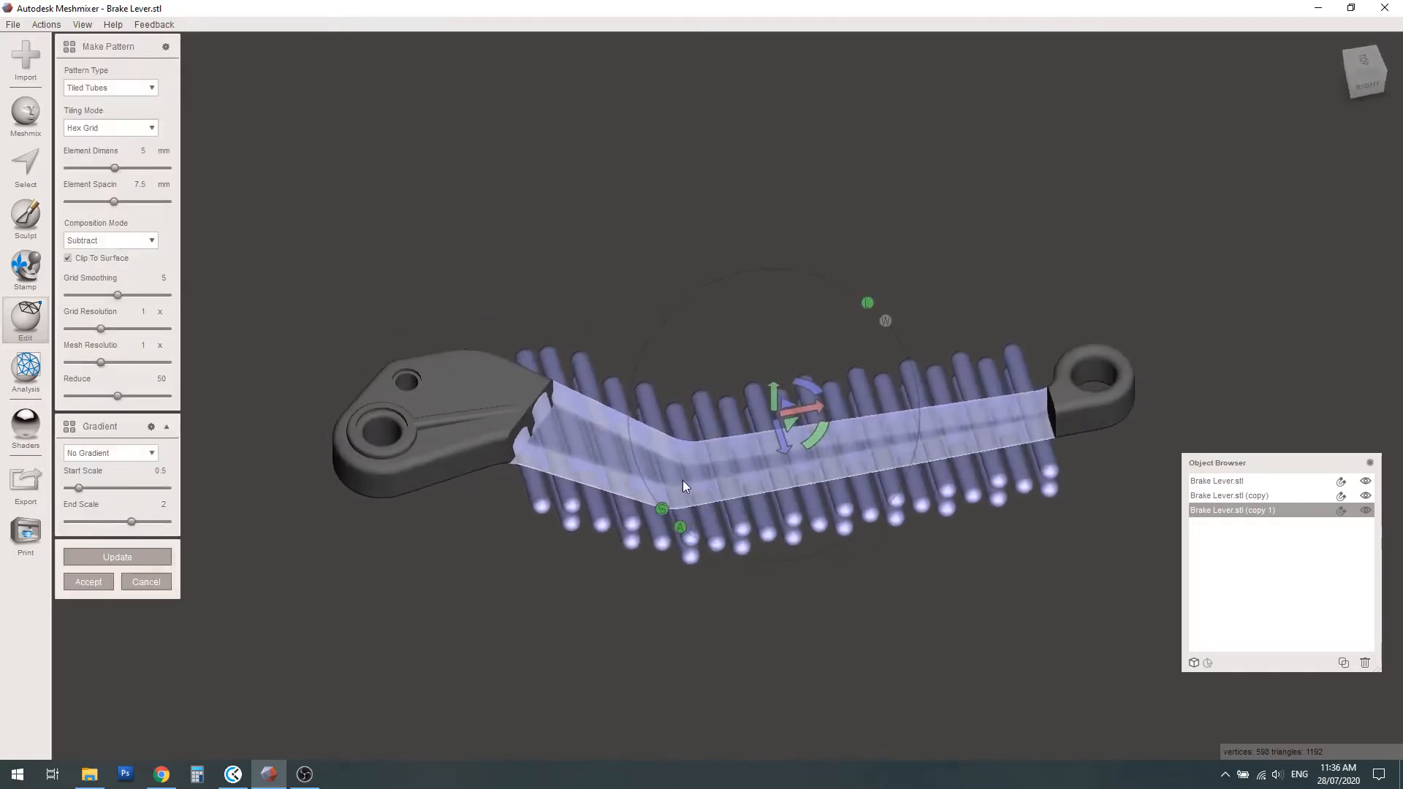
{"action": "left_click", "coordinate": [152, 88]}
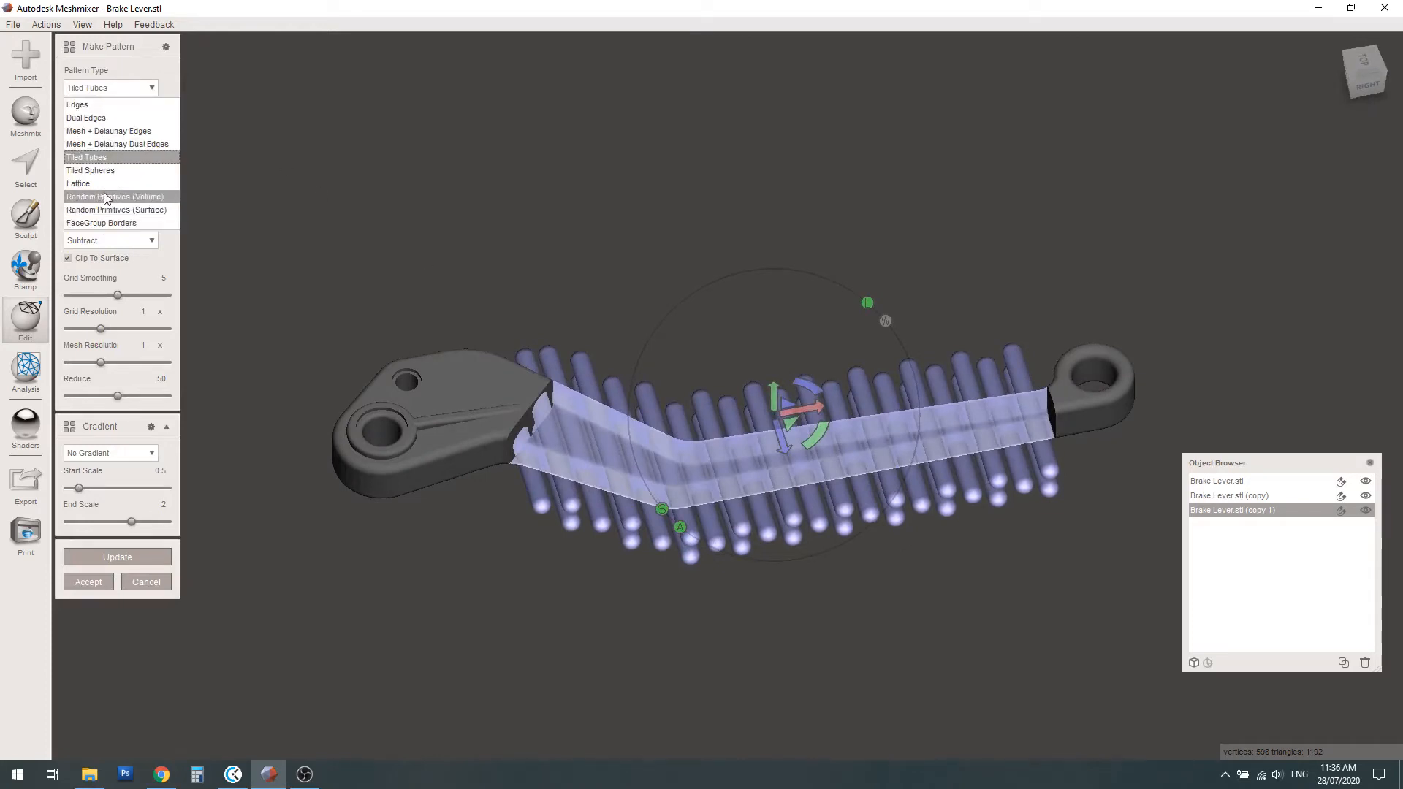
{"action": "left_click", "coordinate": [92, 131]}
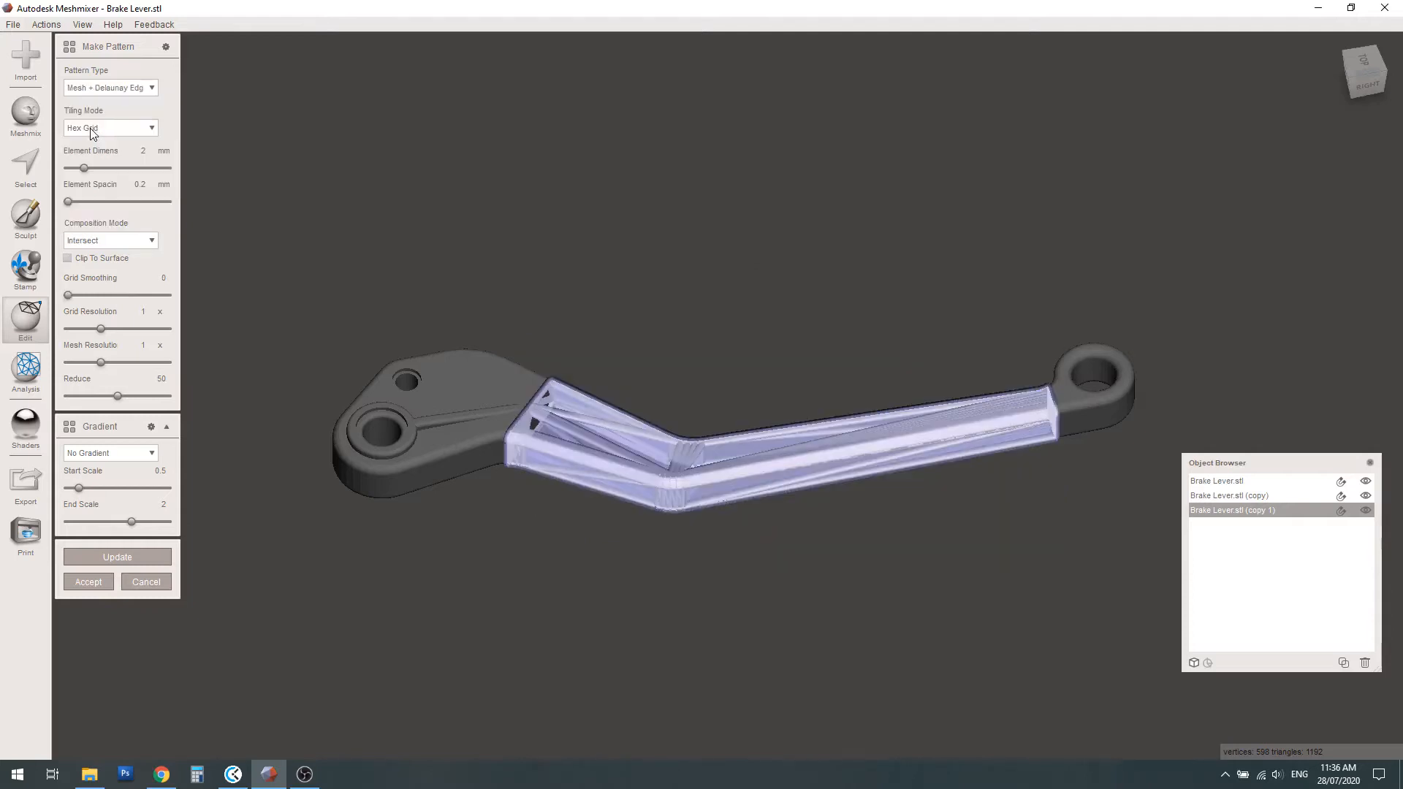
{"action": "scroll", "coordinate": [778, 508], "scroll_direction": "up", "scroll_amount": 5}
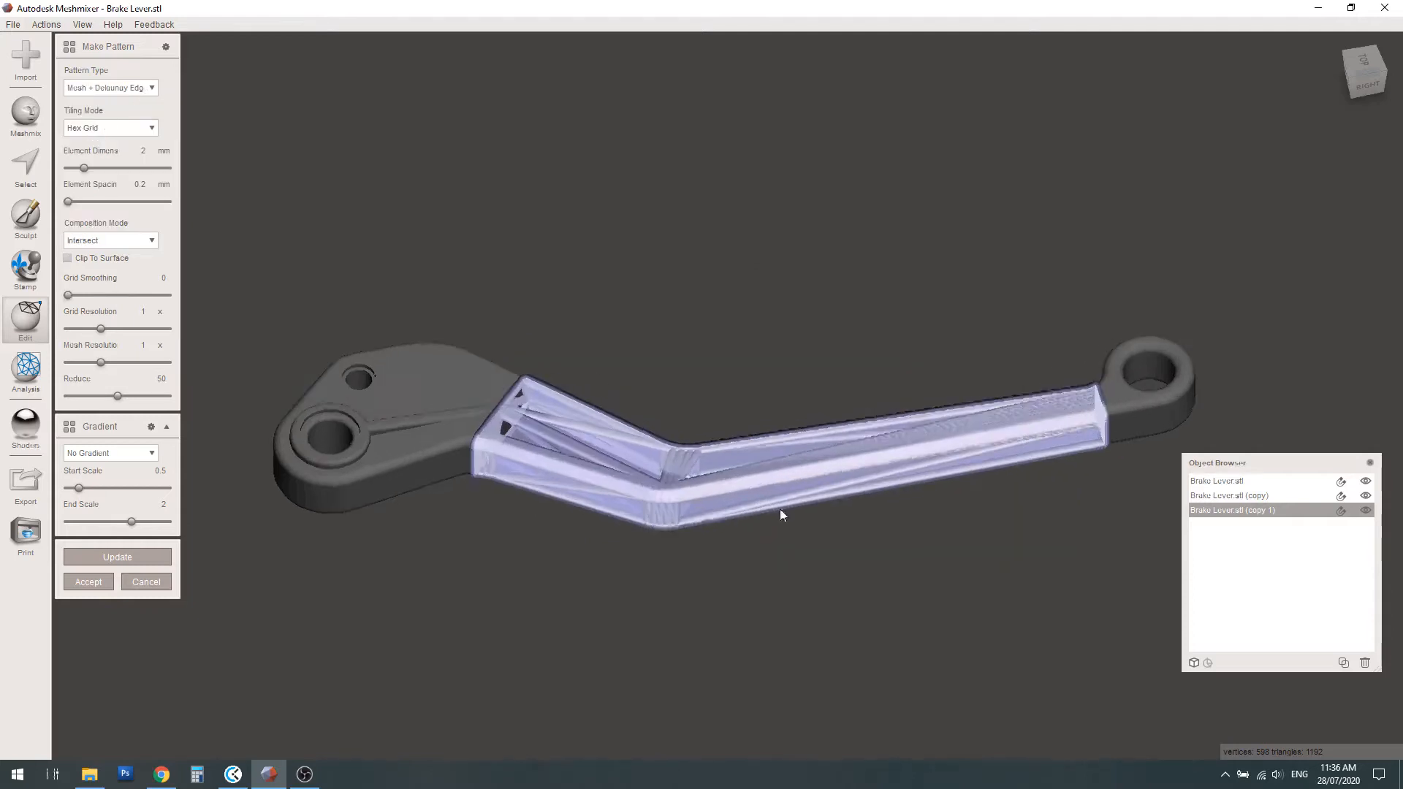
{"action": "right_click_drag", "start_coordinate": [810, 479], "coordinate": [826, 561]}
{"action": "scroll", "coordinate": [1097, 426], "scroll_direction": "up", "scroll_amount": 2}
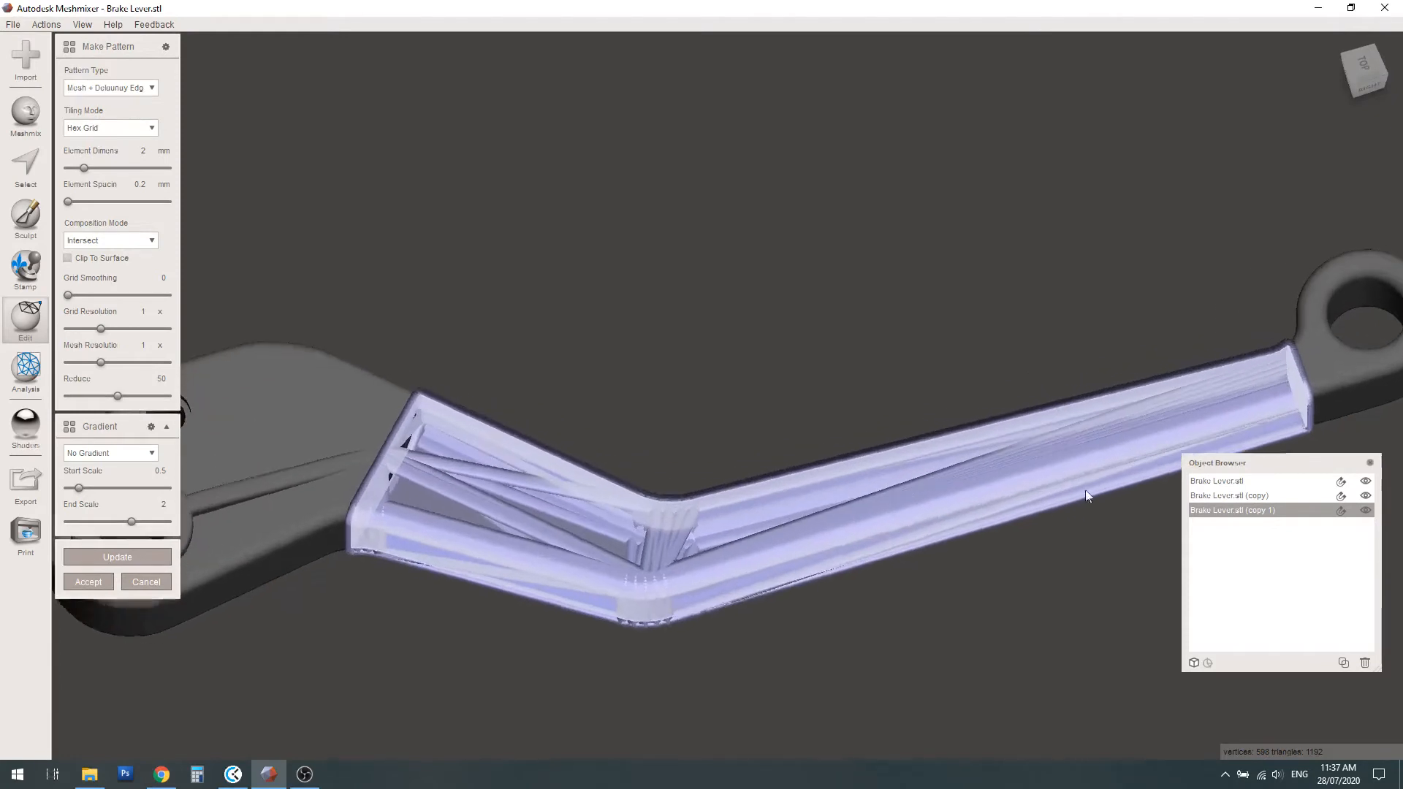
{"action": "right_click_drag", "start_coordinate": [1084, 489], "coordinate": [1185, 376]}
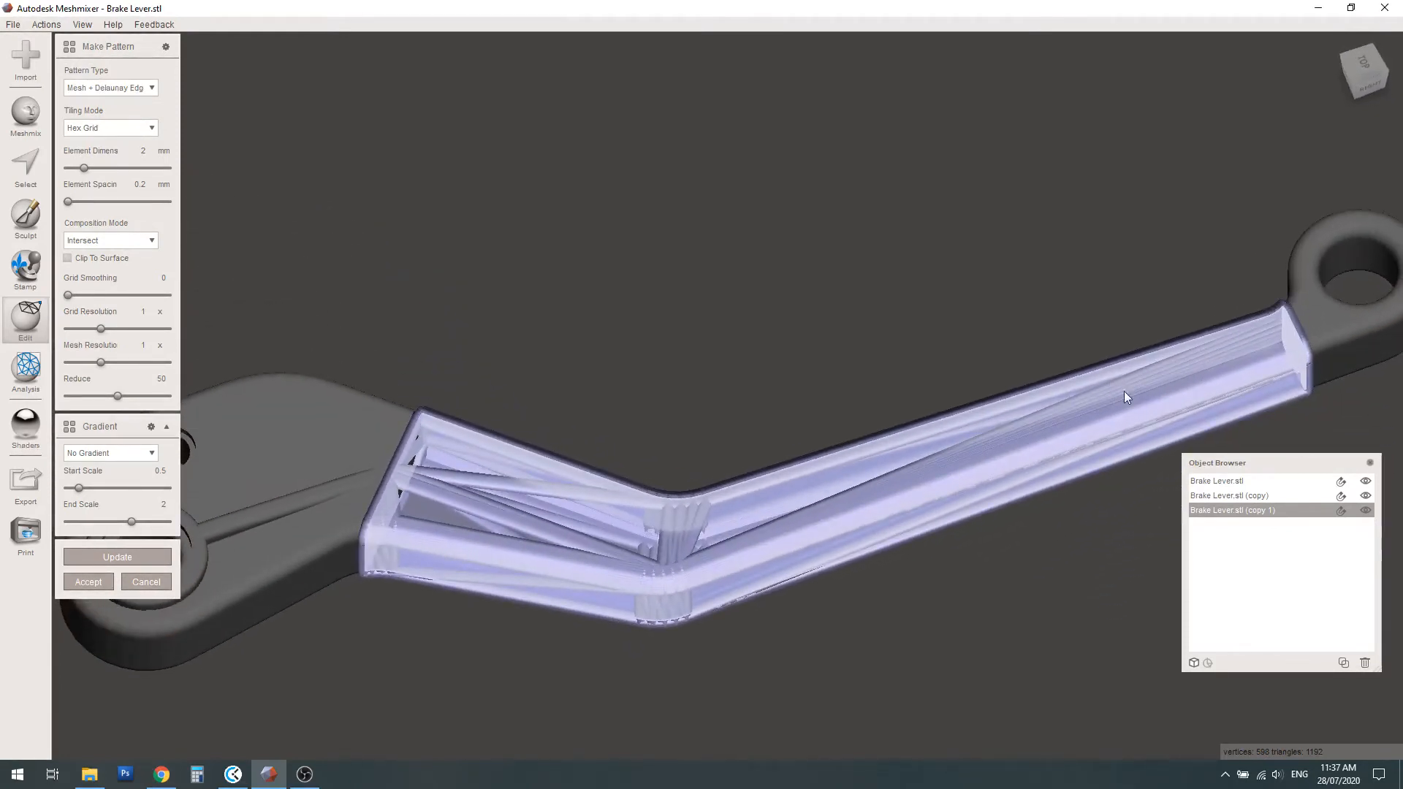
{"action": "right_click_drag", "start_coordinate": [998, 445], "coordinate": [1008, 383]}
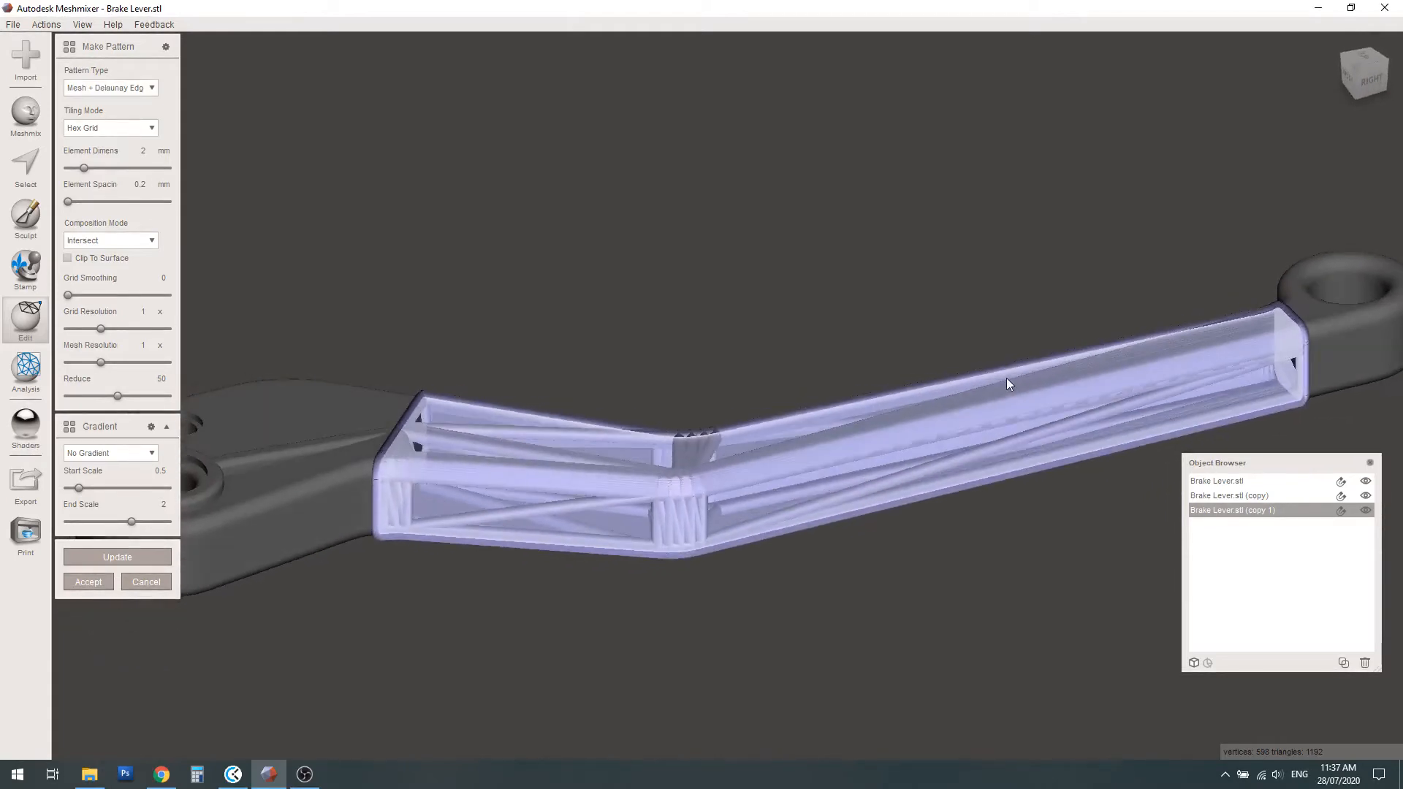
{"action": "left_click", "coordinate": [135, 581]}
{"action": "scroll", "coordinate": [671, 478], "scroll_direction": "down", "scroll_amount": 1}
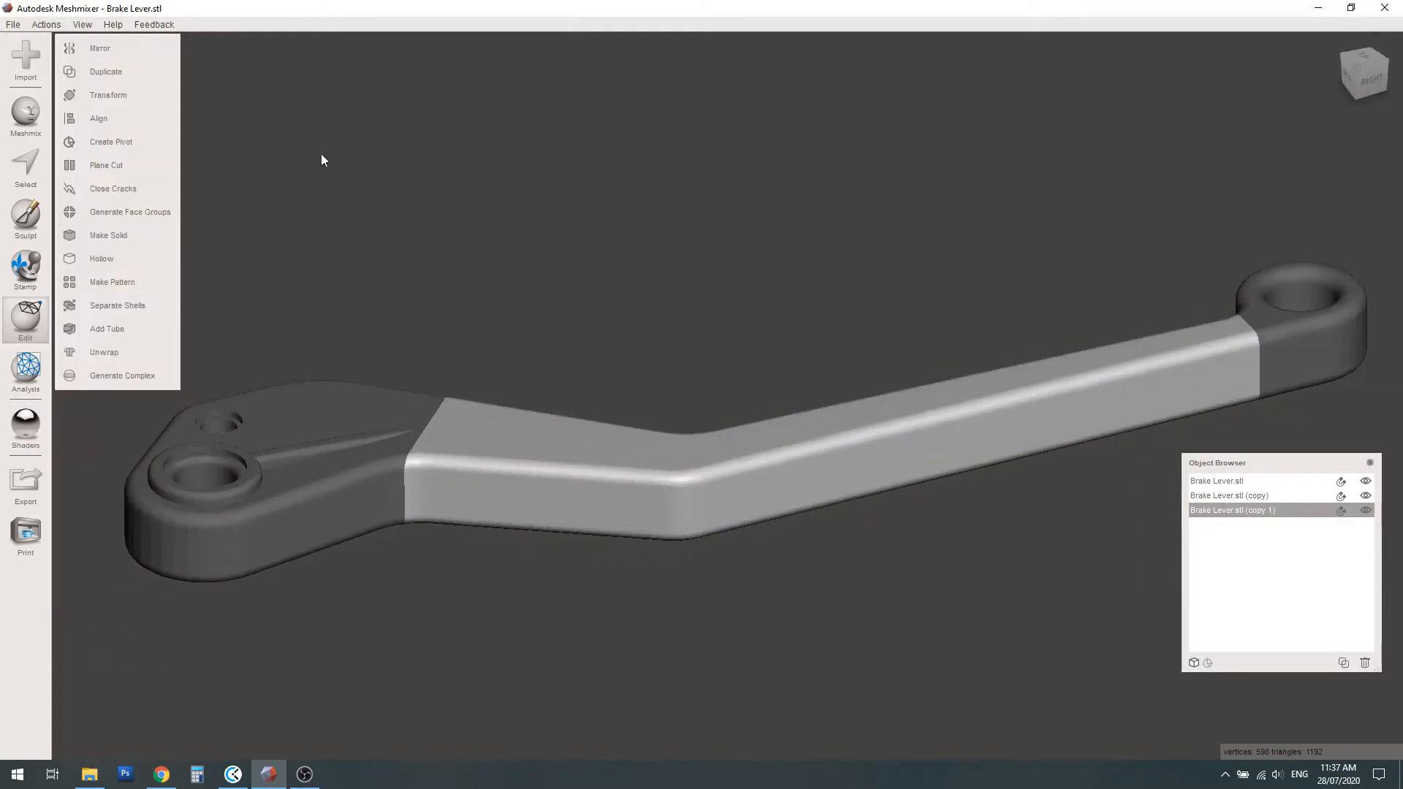
Turn on the wireframe display and hide the pivot head and ring end, leaving only the middle arm shown
{"action": "left_click", "coordinate": [83, 26]}
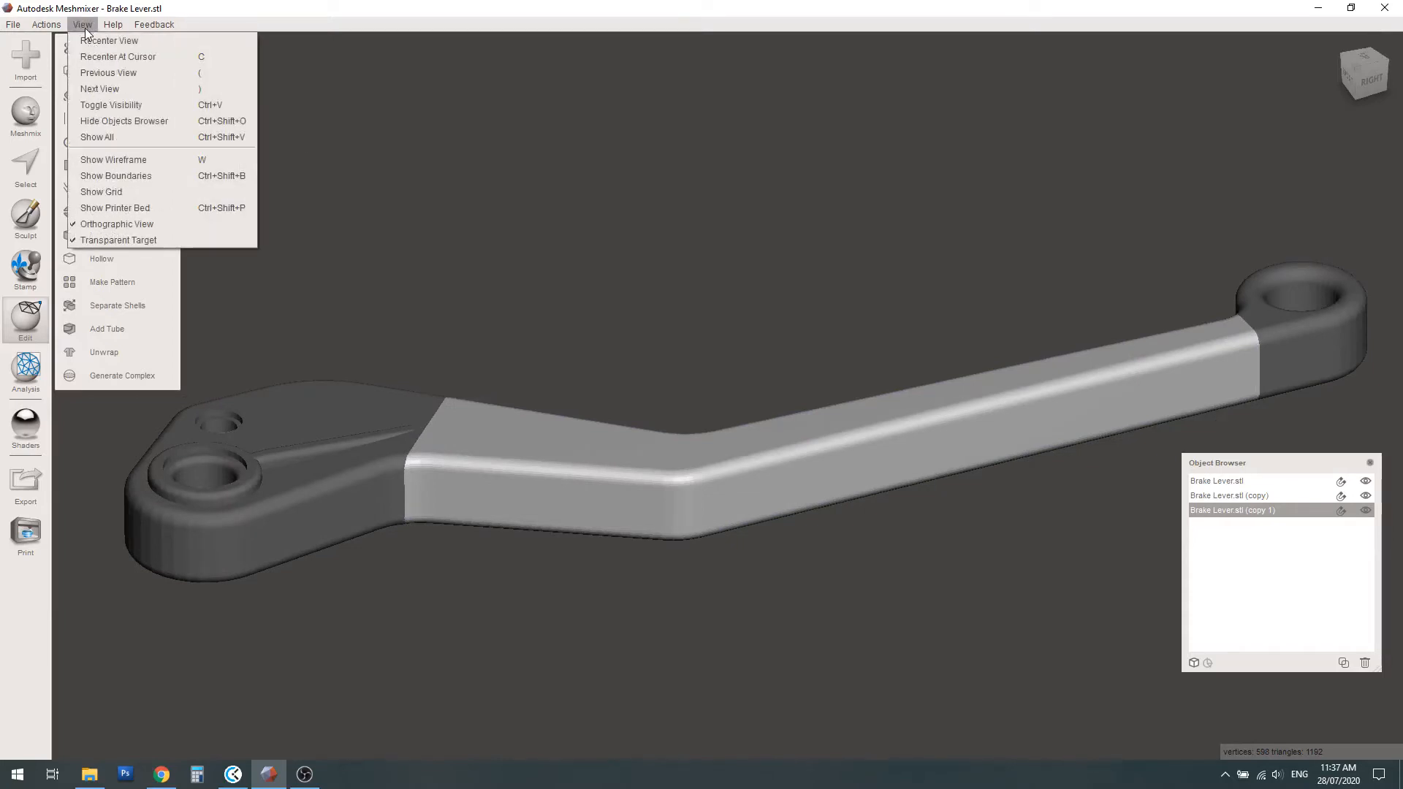
{"action": "left_click", "coordinate": [104, 160]}
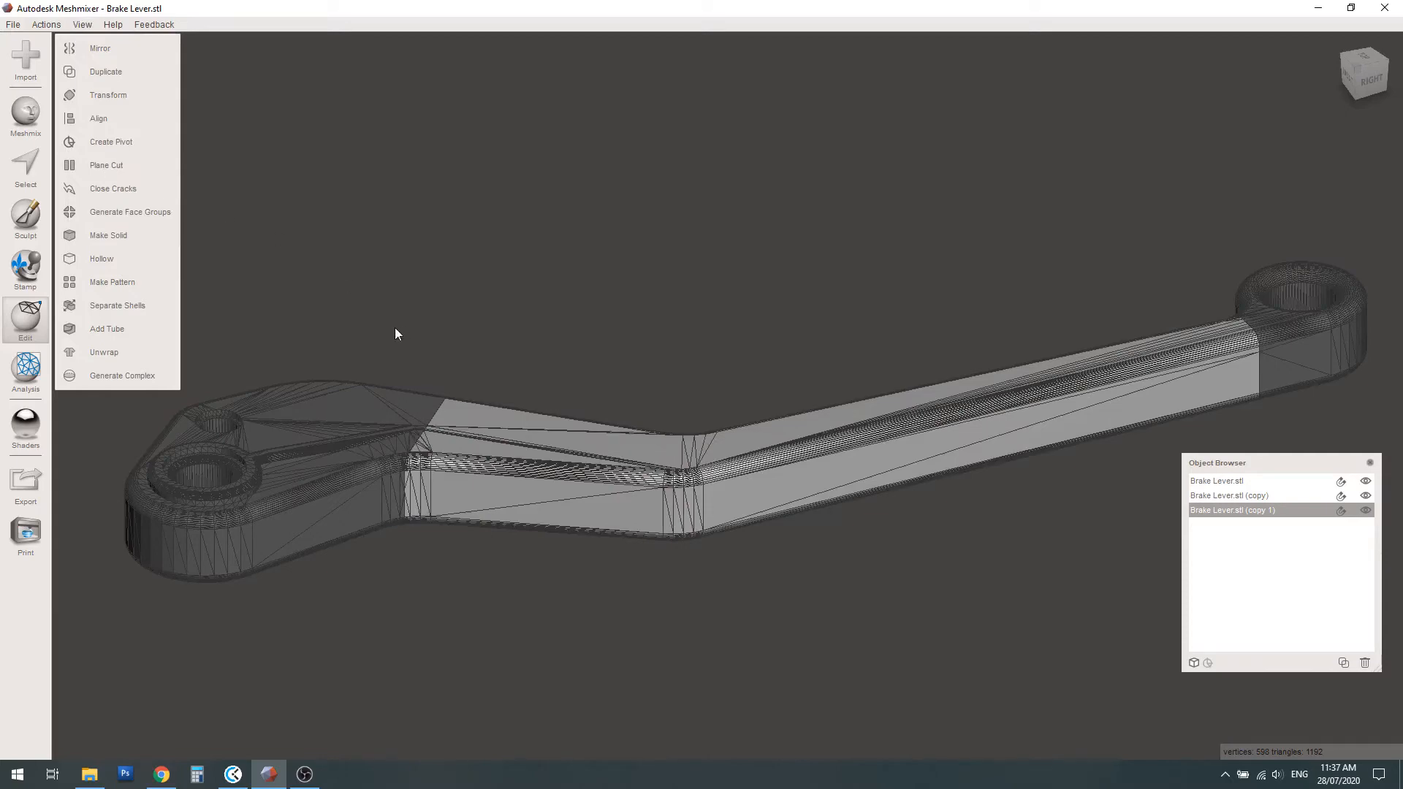
{"action": "right_click_drag", "start_coordinate": [1032, 409], "coordinate": [1029, 441]}
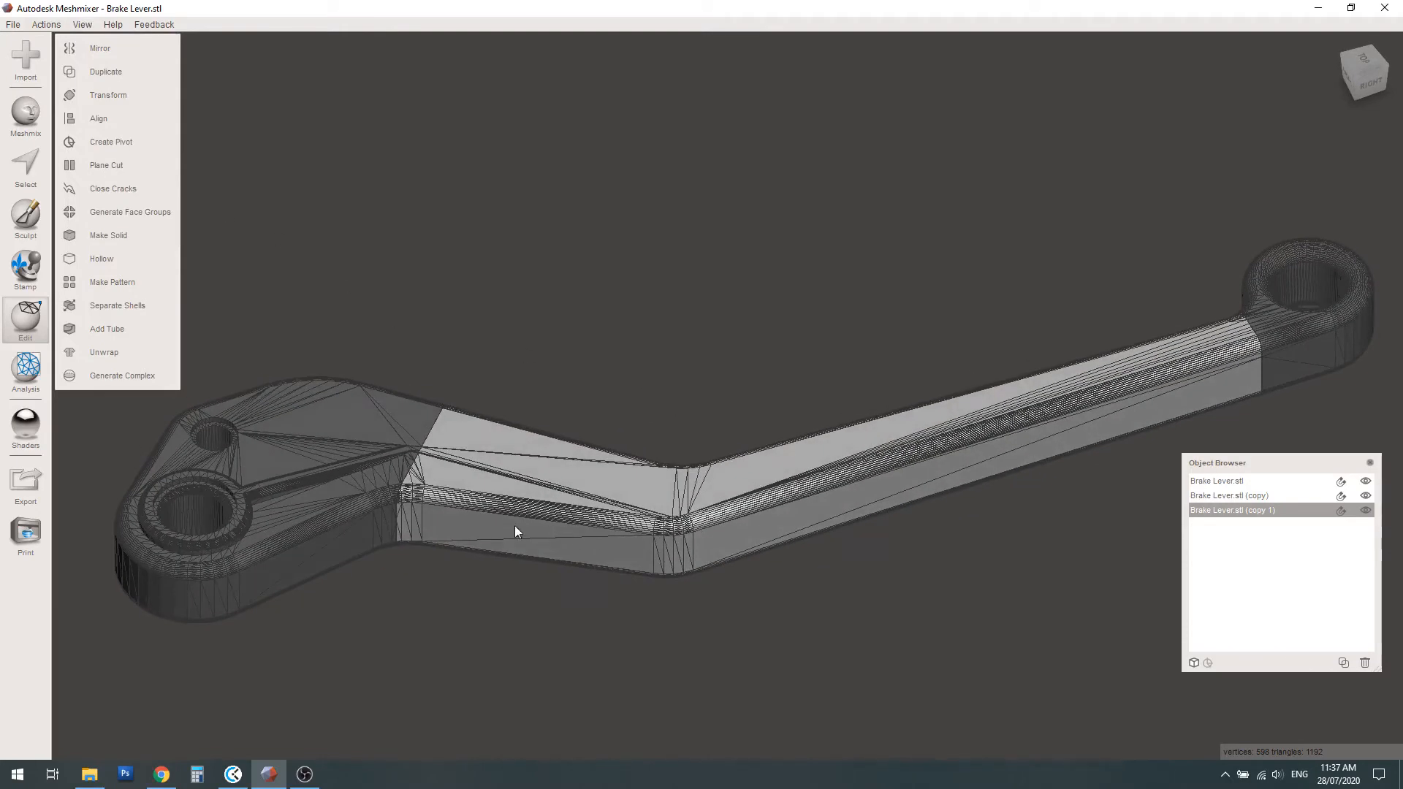
{"action": "left_click", "coordinate": [1366, 481]}
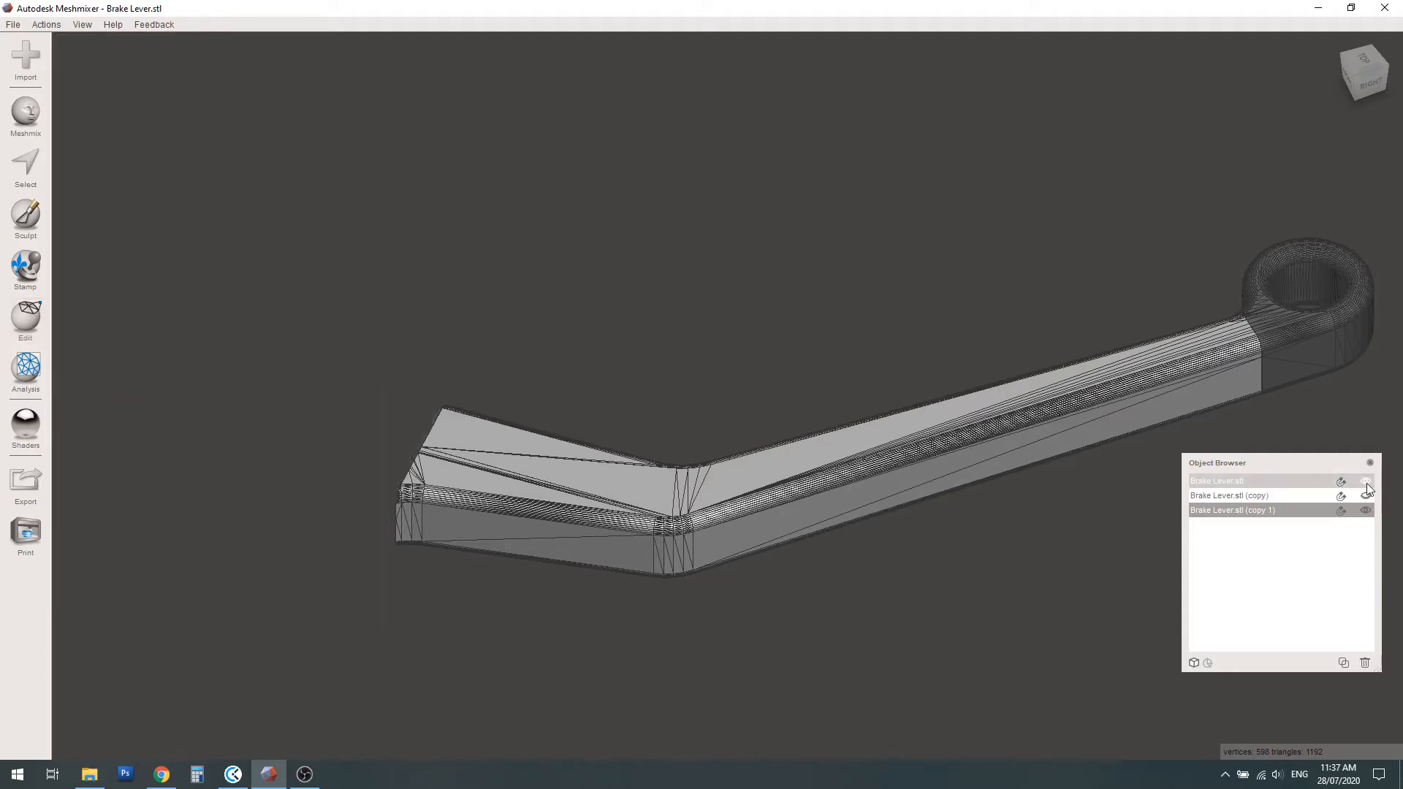
{"action": "left_click", "coordinate": [1365, 482]}
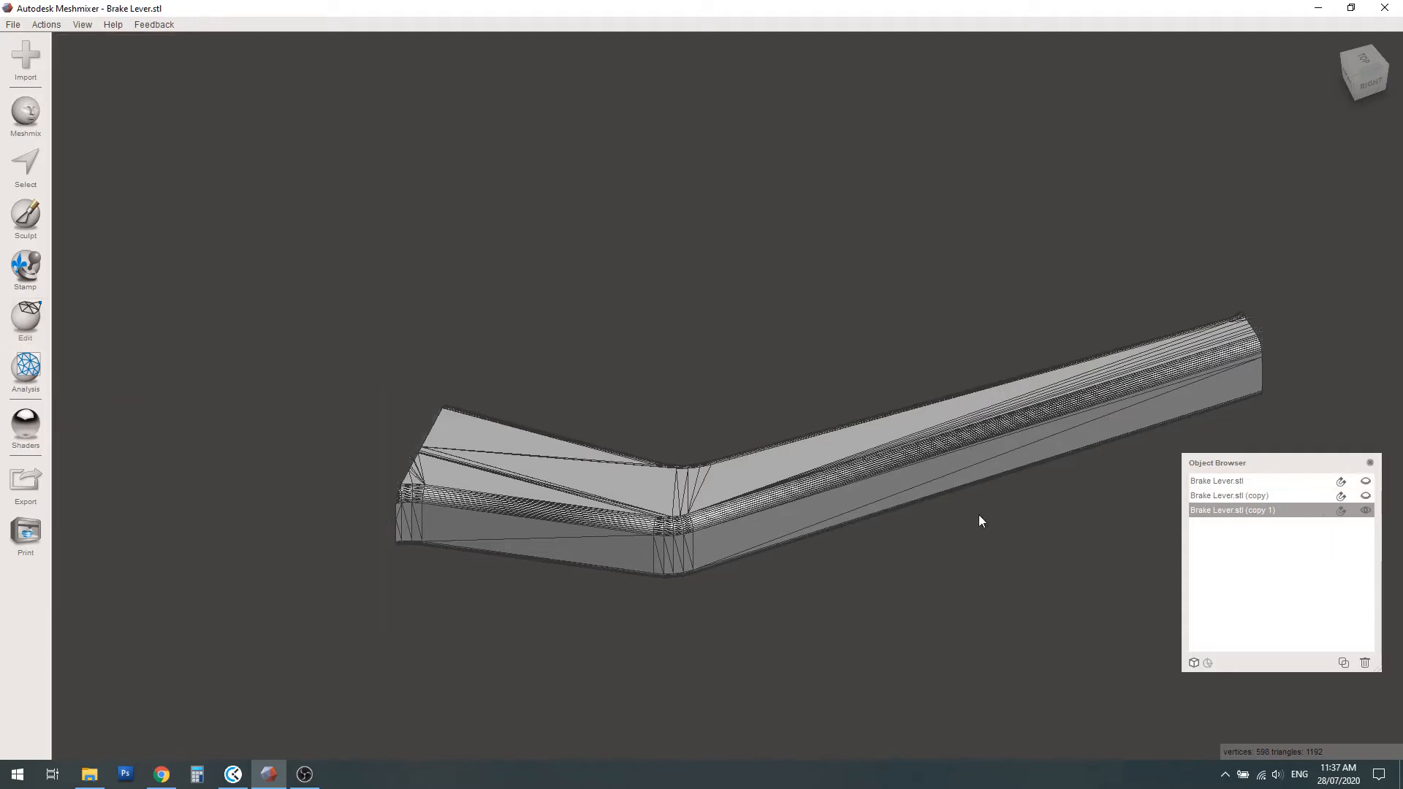
{"action": "right_click_drag", "start_coordinate": [979, 514], "coordinate": [844, 461]}
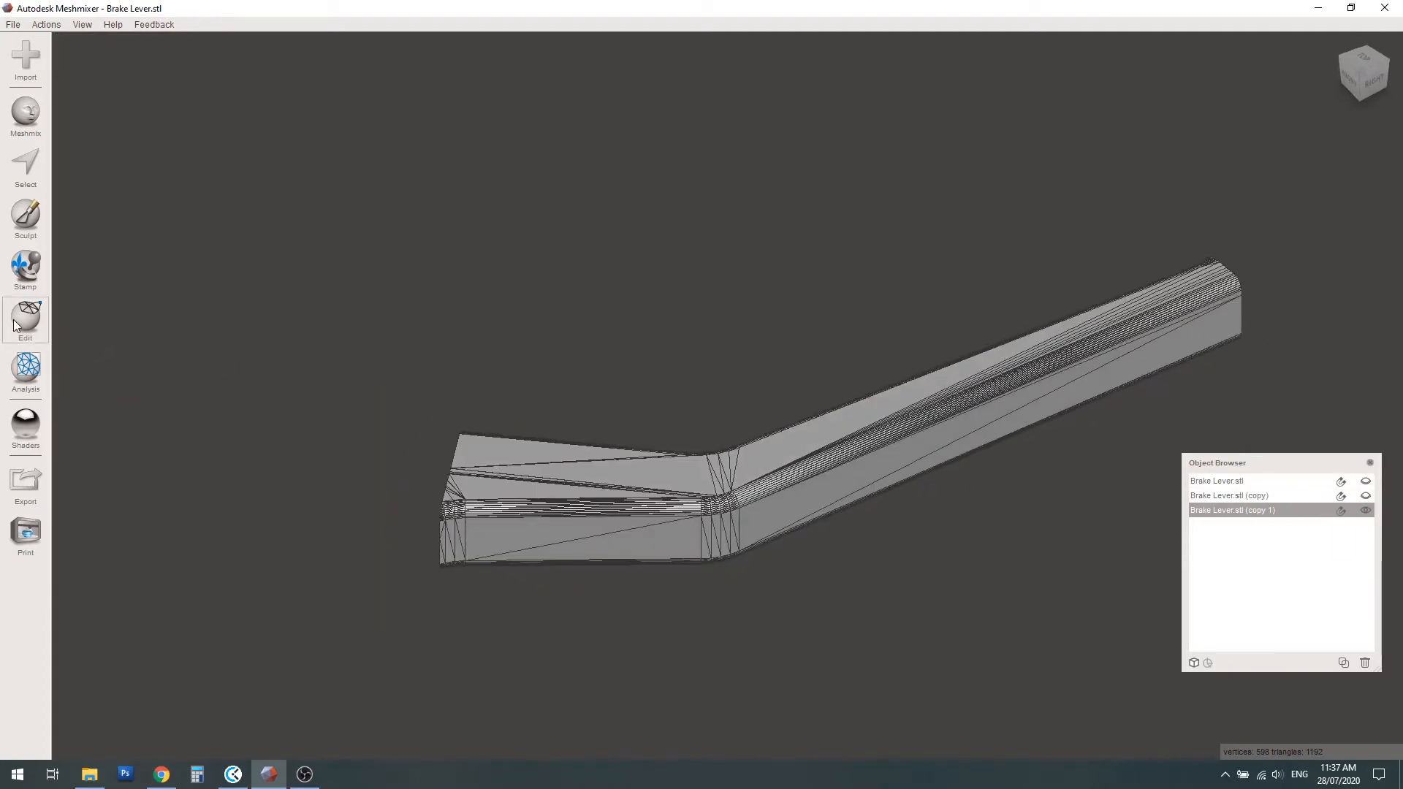
Preview the Mesh + Delaunay Edges pattern on the isolated middle arm to compare its struts with the wireframe, and cancel it
{"action": "left_click", "coordinate": [37, 321]}
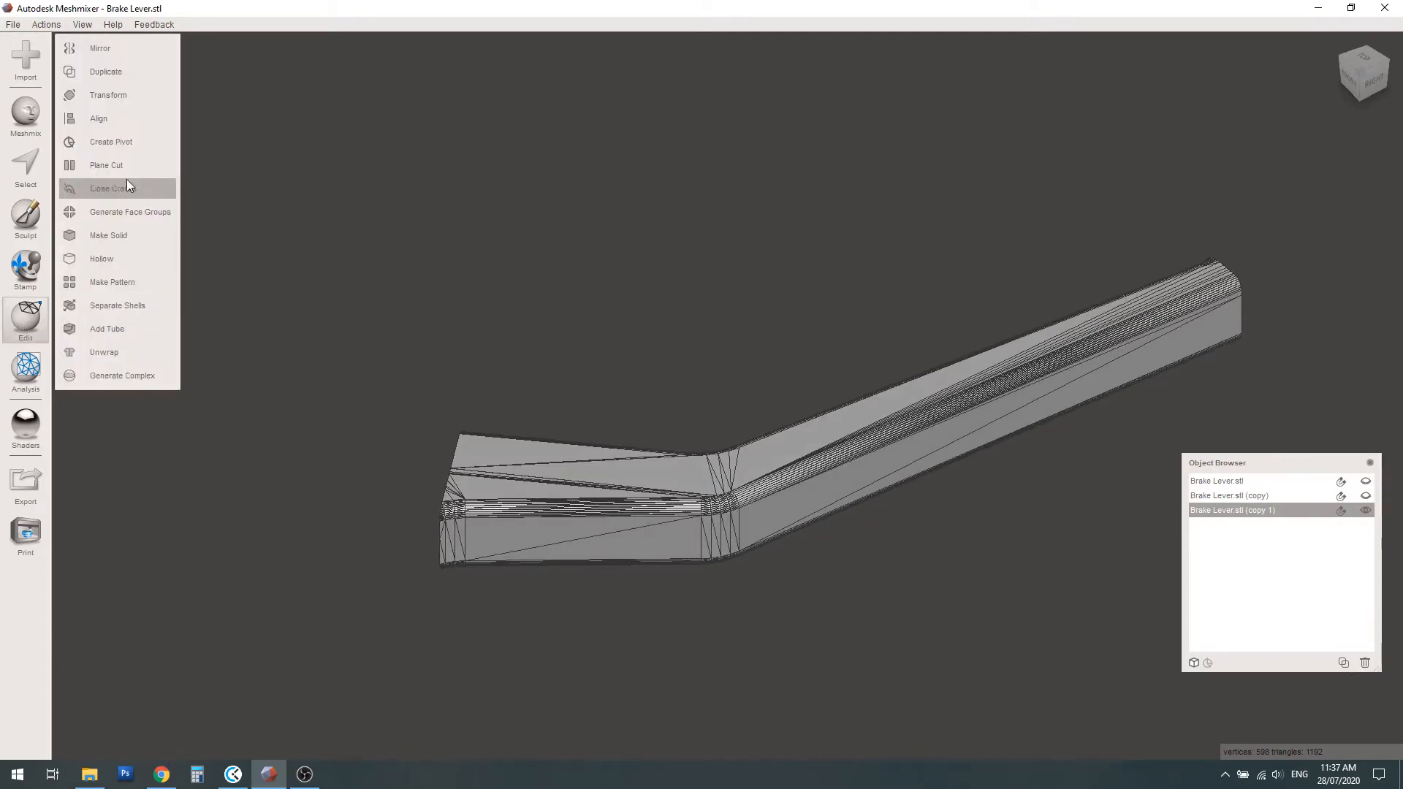
{"action": "left_click", "coordinate": [108, 283]}
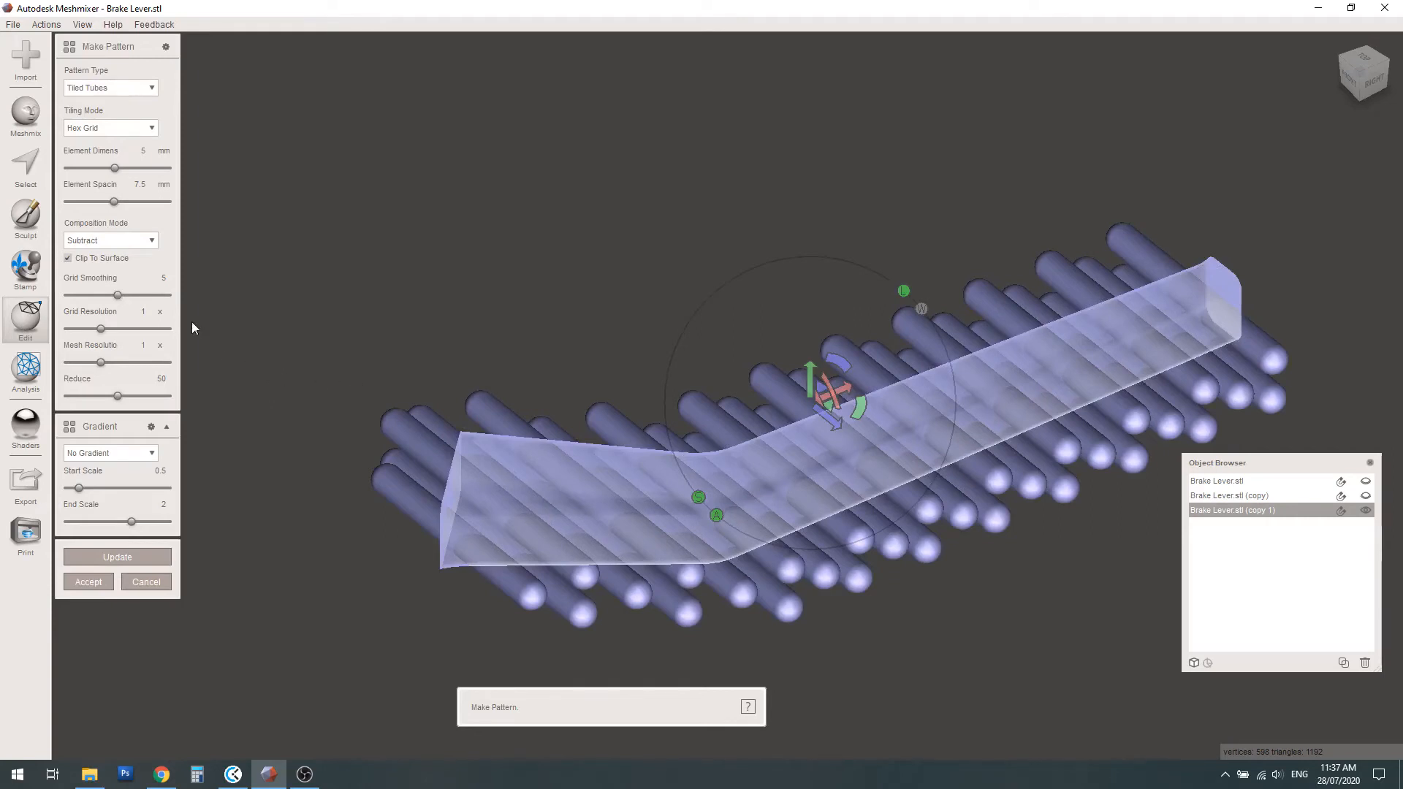
{"action": "left_click", "coordinate": [135, 93]}
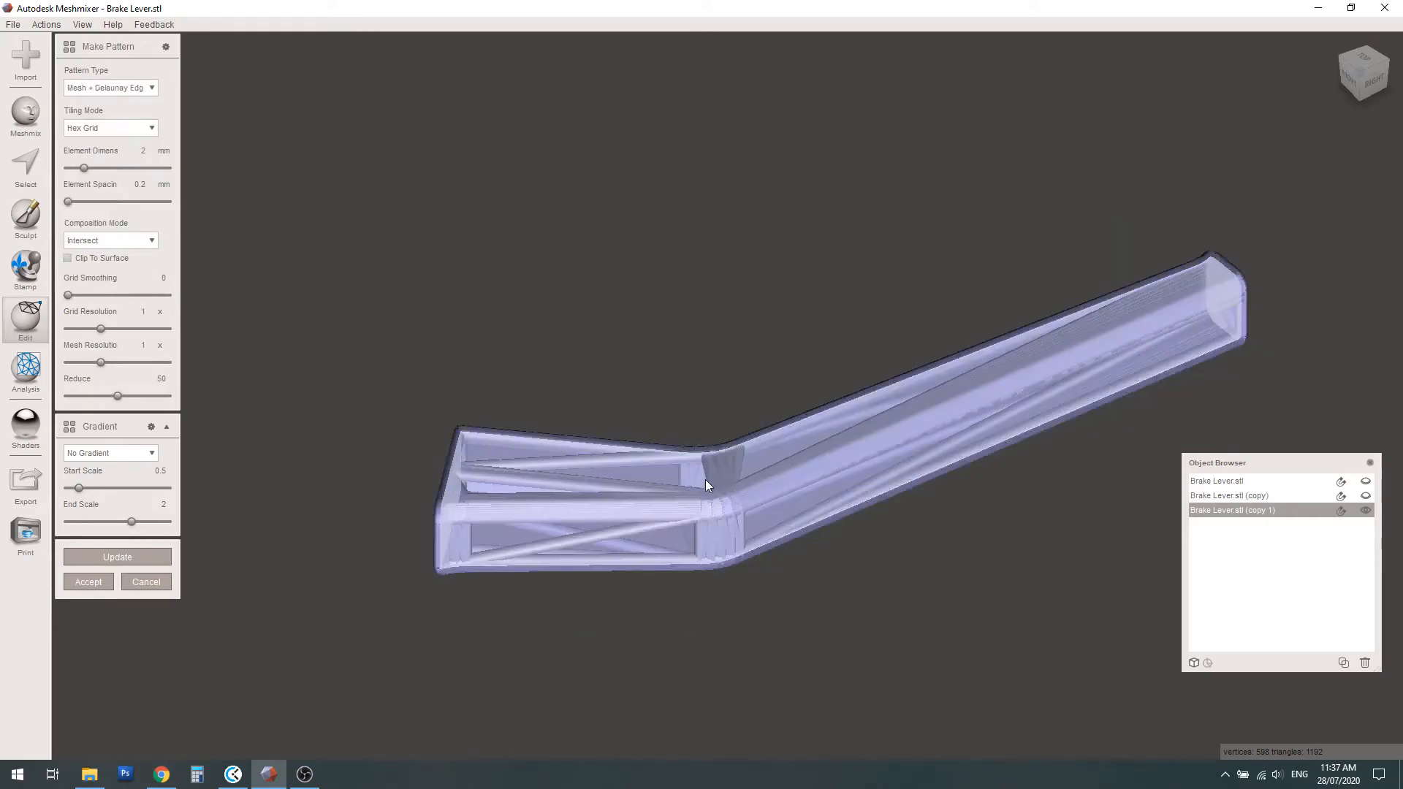
{"action": "right_click_drag", "start_coordinate": [1188, 352], "coordinate": [1158, 394]}
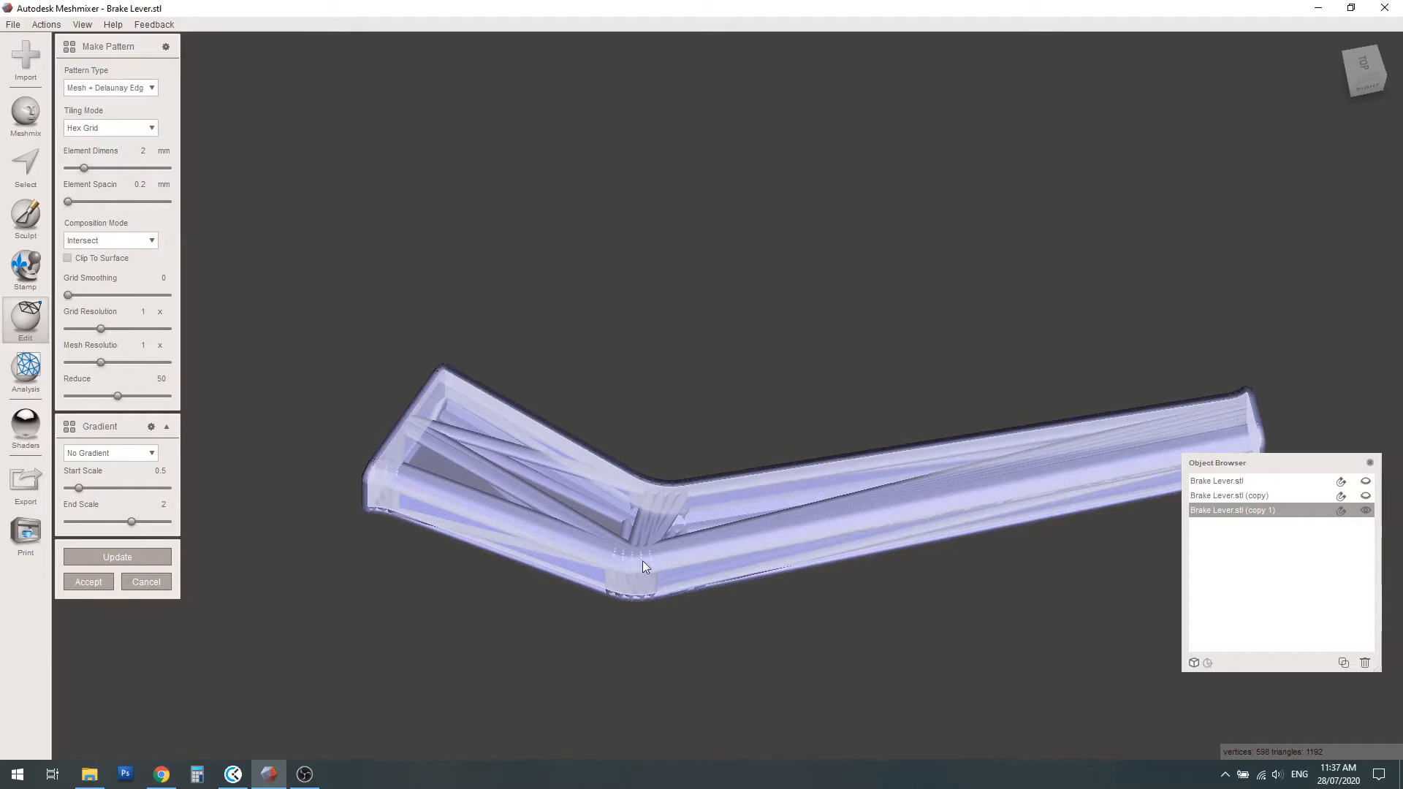
{"action": "right_click_drag", "start_coordinate": [642, 559], "coordinate": [801, 503]}
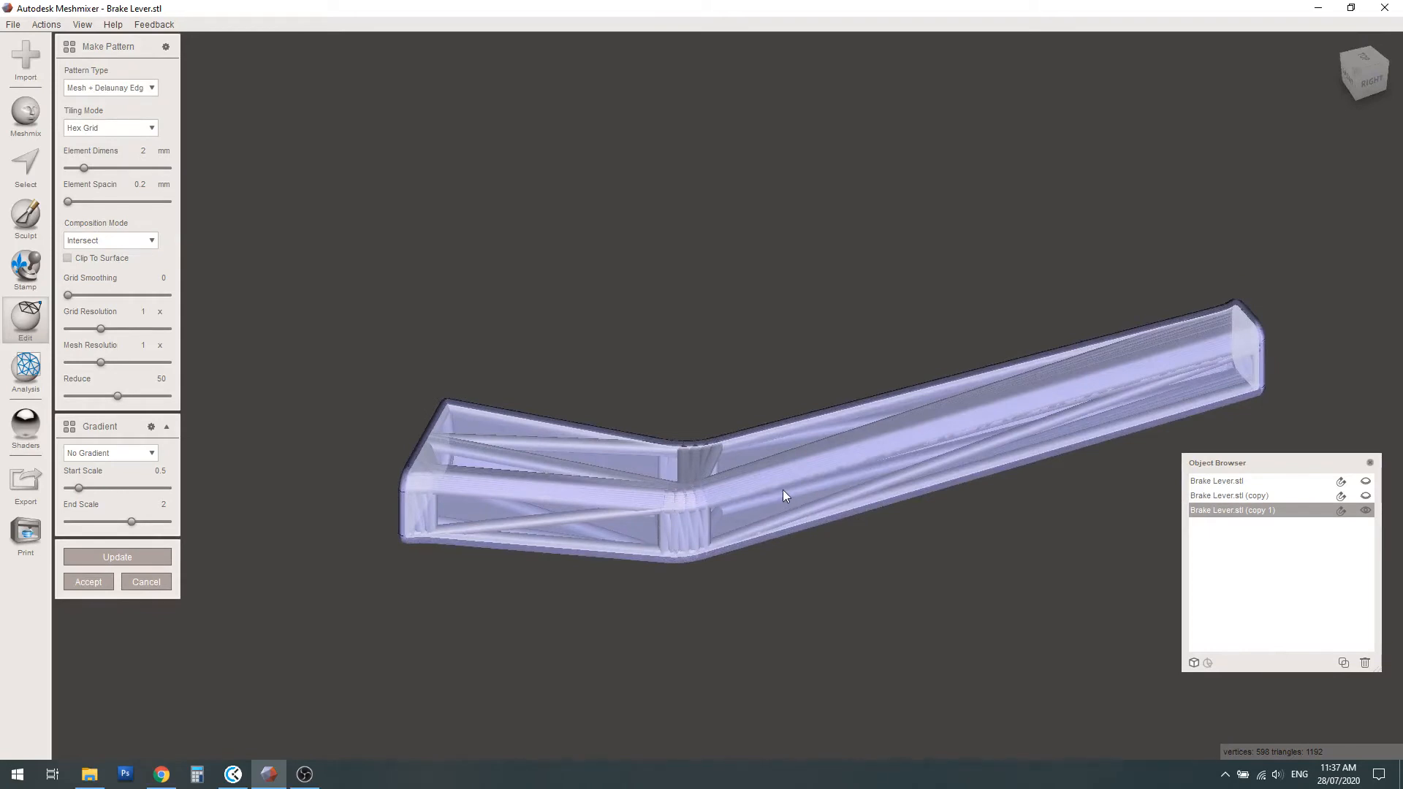
{"action": "left_click", "coordinate": [157, 582]}
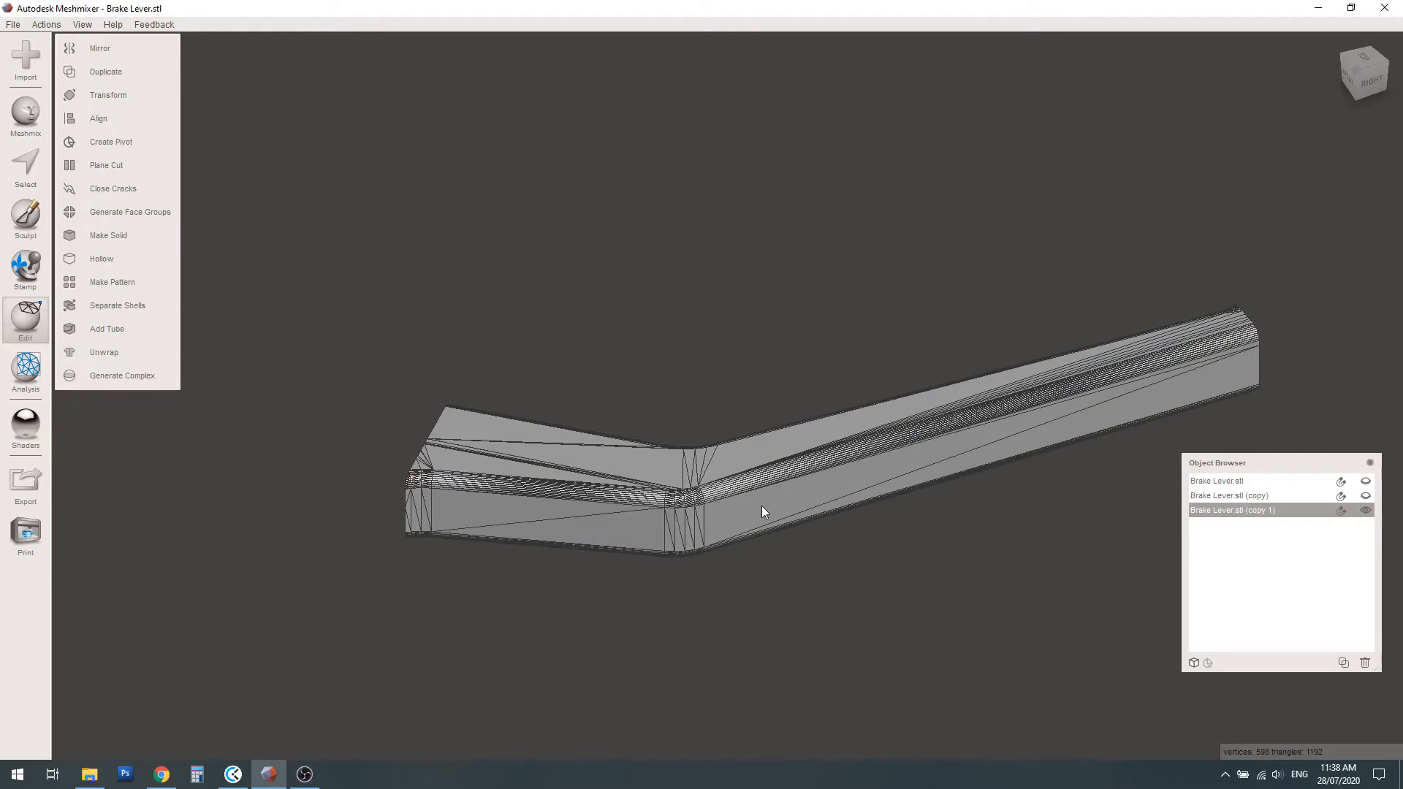
Make the middle arm solid using the Fast type with solid accuracy 128 and mesh density 128
{"action": "left_click", "coordinate": [99, 235]}
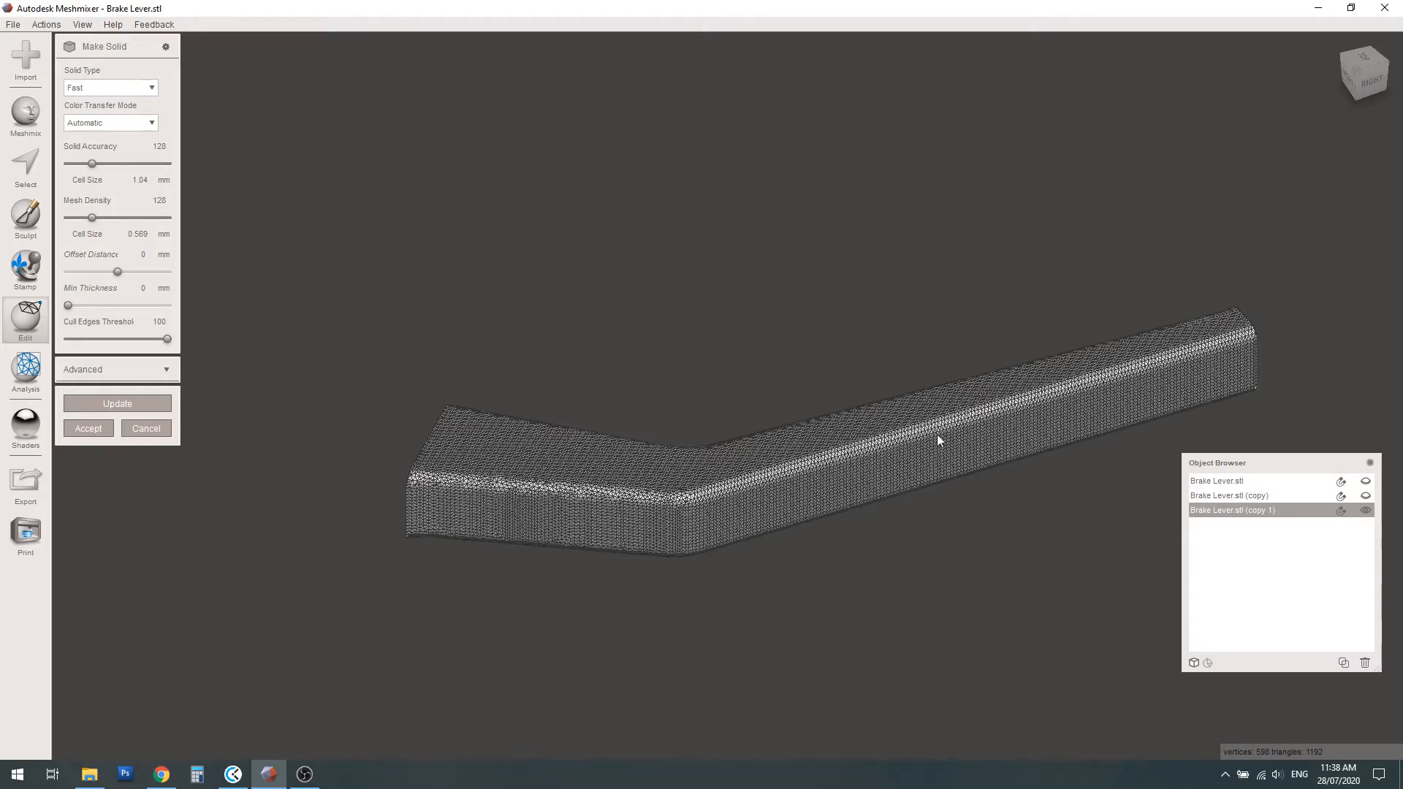
{"action": "right_click_drag", "start_coordinate": [937, 434], "coordinate": [1027, 420]}
{"action": "scroll", "coordinate": [1029, 453], "scroll_direction": "up", "scroll_amount": 3}
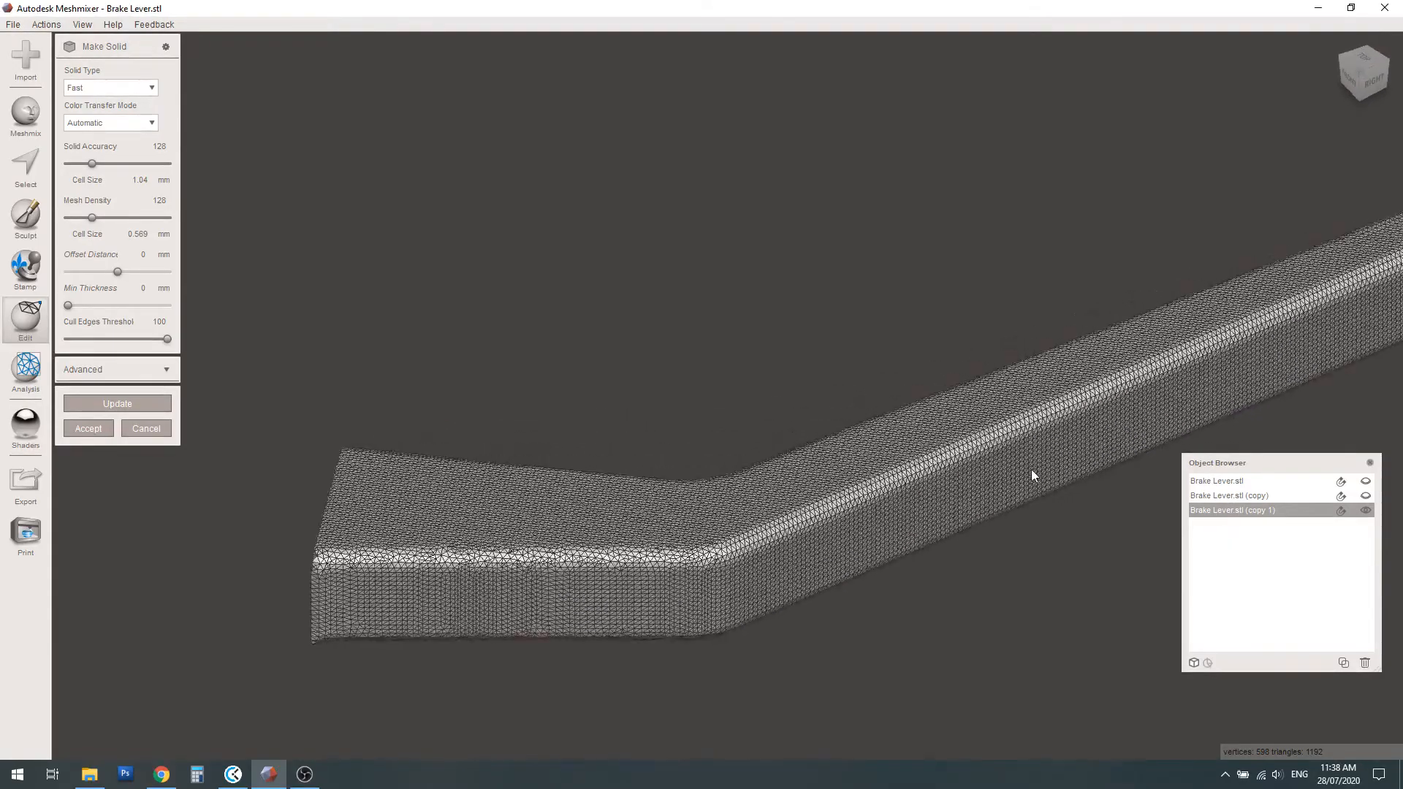
{"action": "middle_click_drag", "start_coordinate": [1033, 516], "coordinate": [698, 575]}
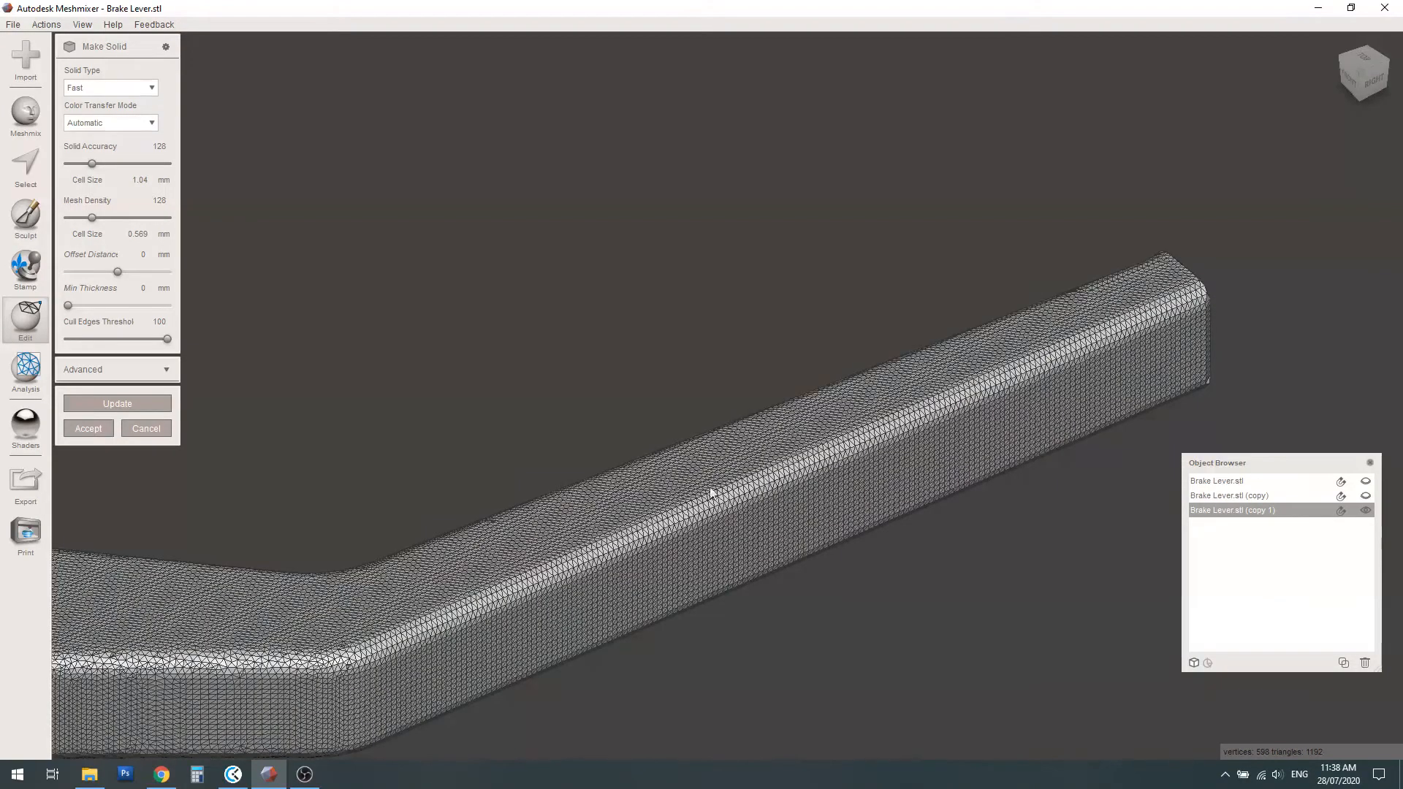
{"action": "scroll", "coordinate": [710, 493], "scroll_direction": "down", "scroll_amount": 6}
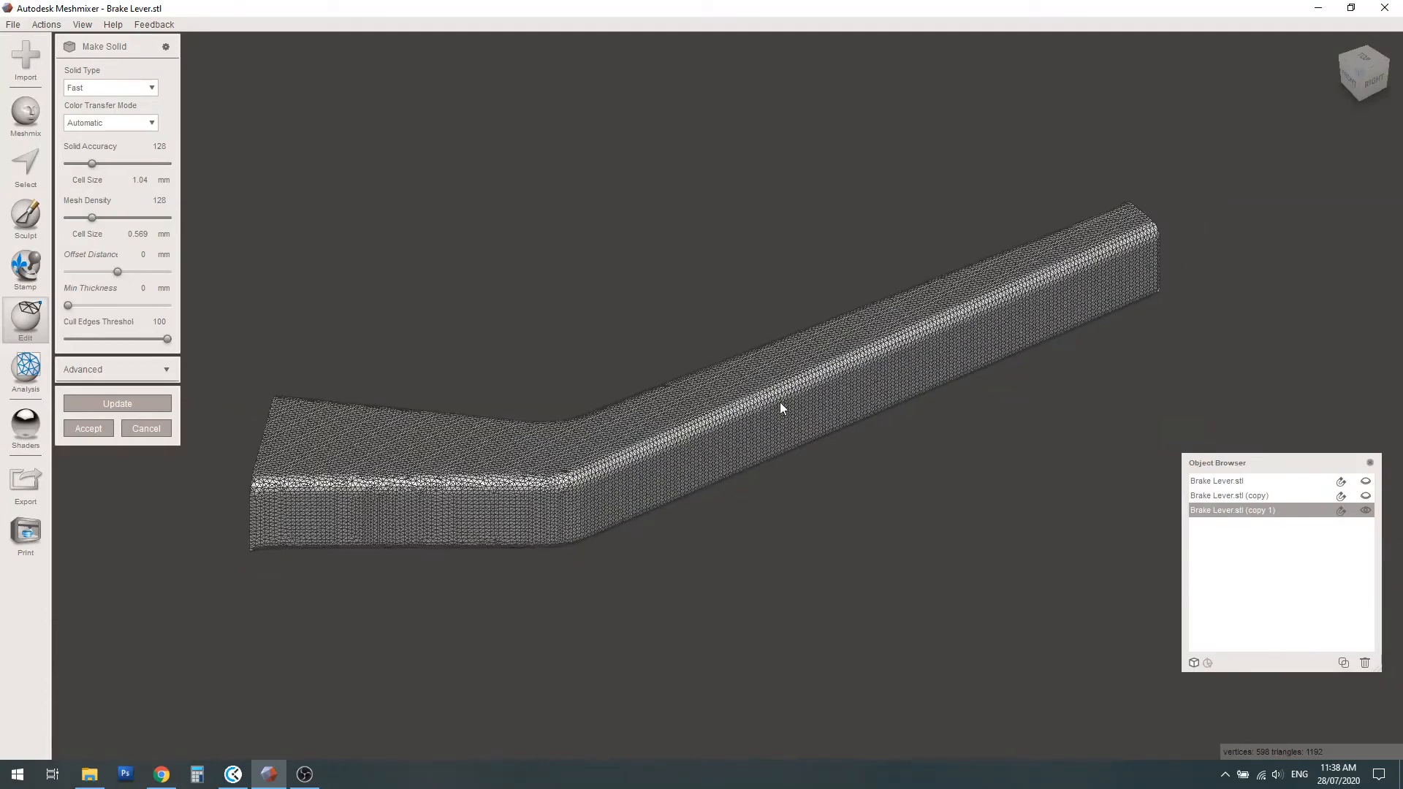
{"action": "left_click", "coordinate": [87, 428]}
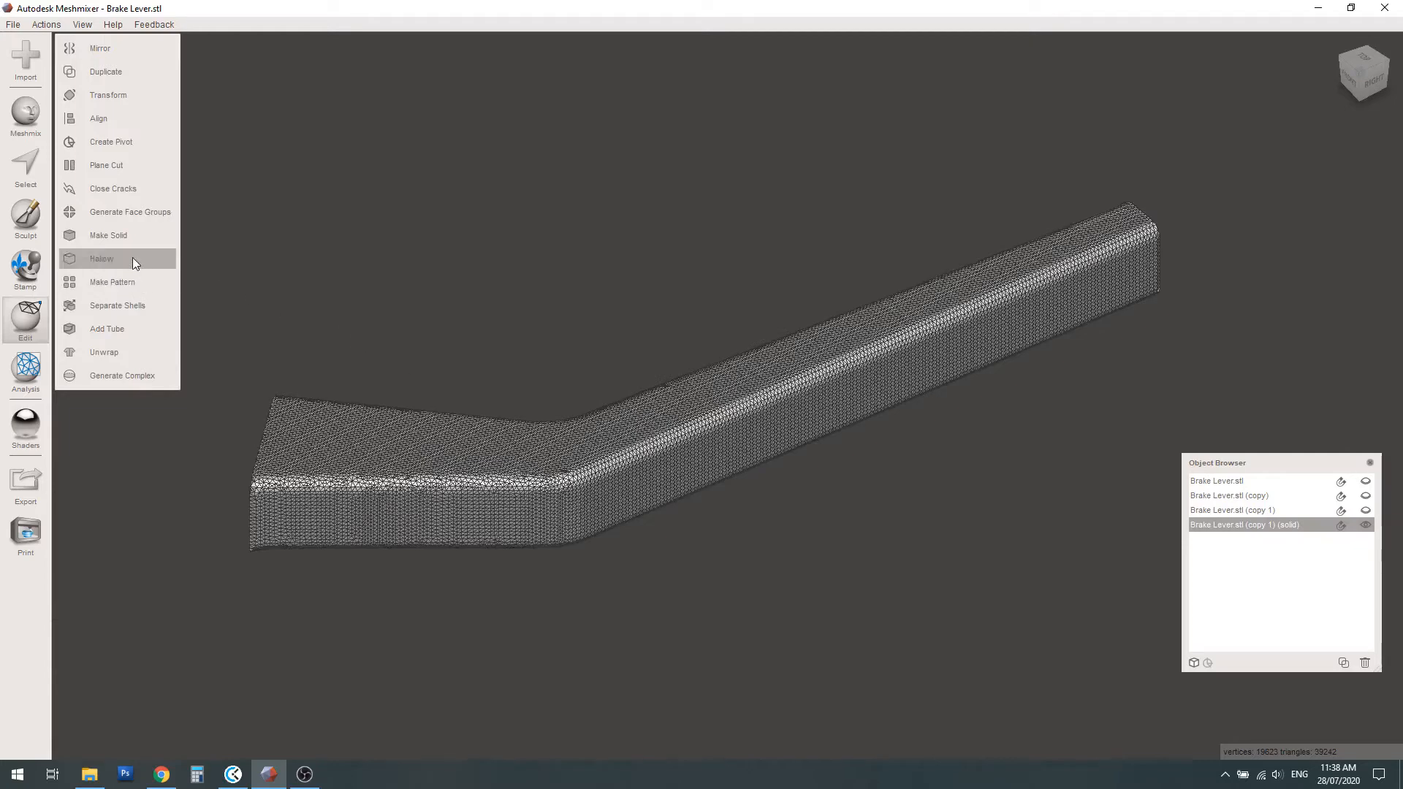
Try the Mesh + Delaunay Edges pattern on the solid copy of the middle arm, inspect its density up close, and cancel it
{"action": "left_click", "coordinate": [111, 282]}
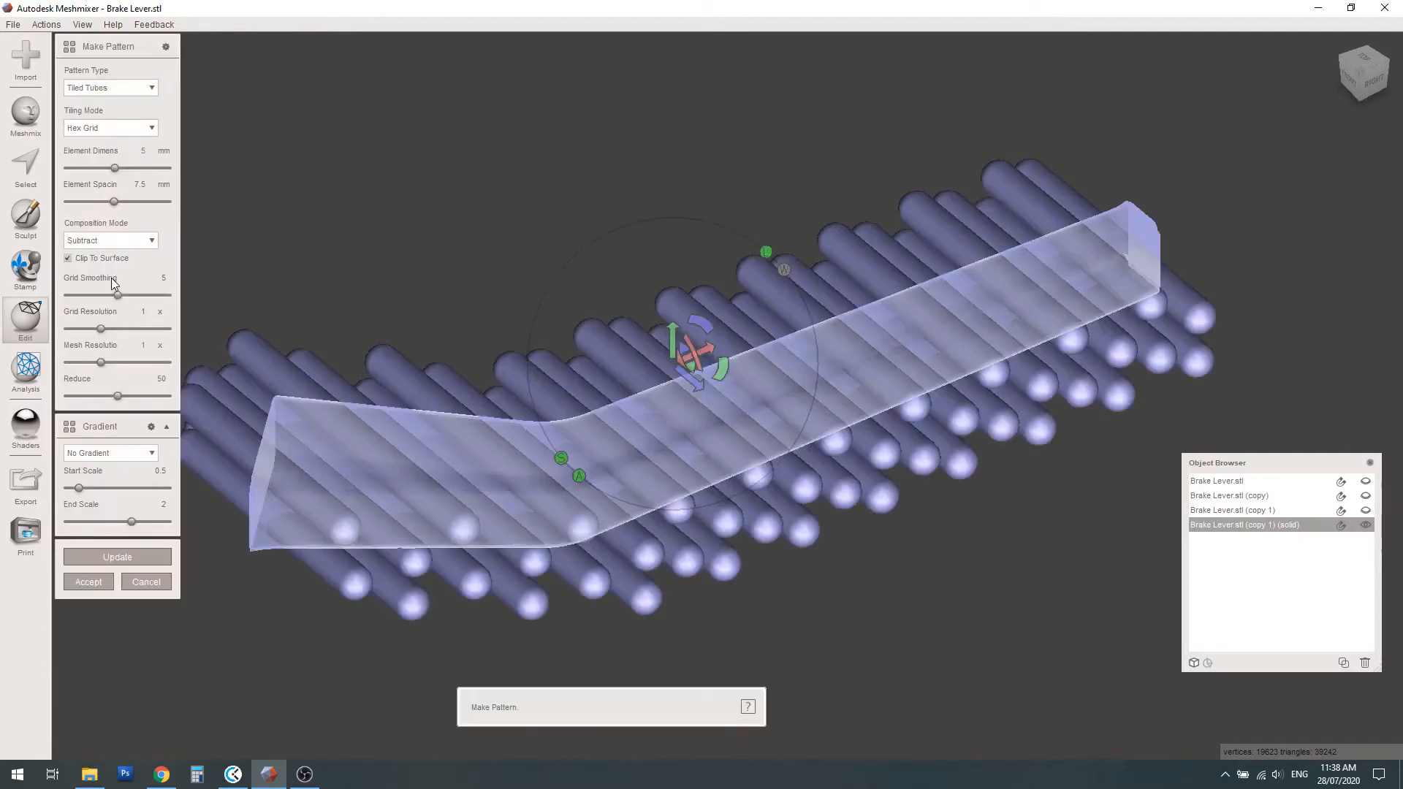
{"action": "left_click", "coordinate": [86, 89]}
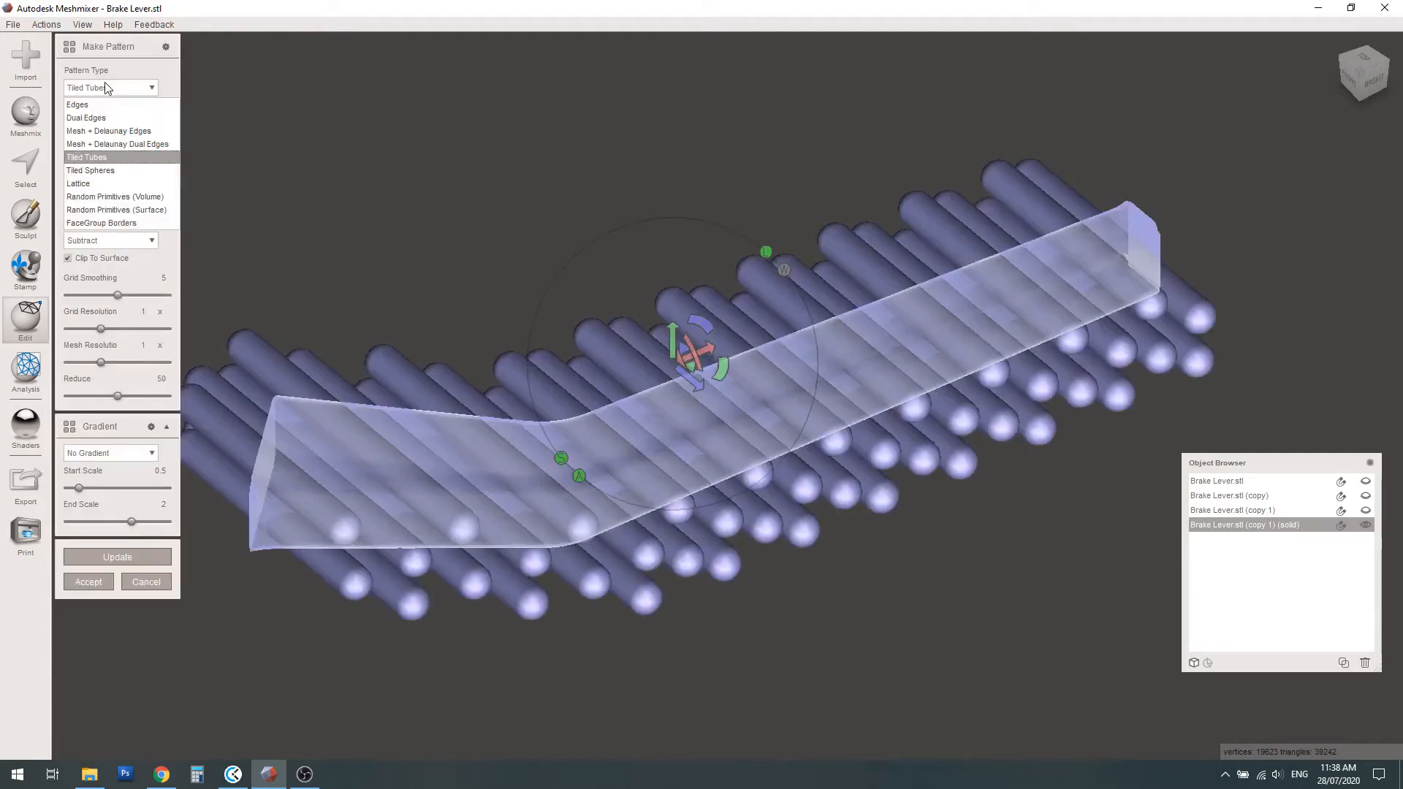
{"action": "left_click", "coordinate": [95, 132]}
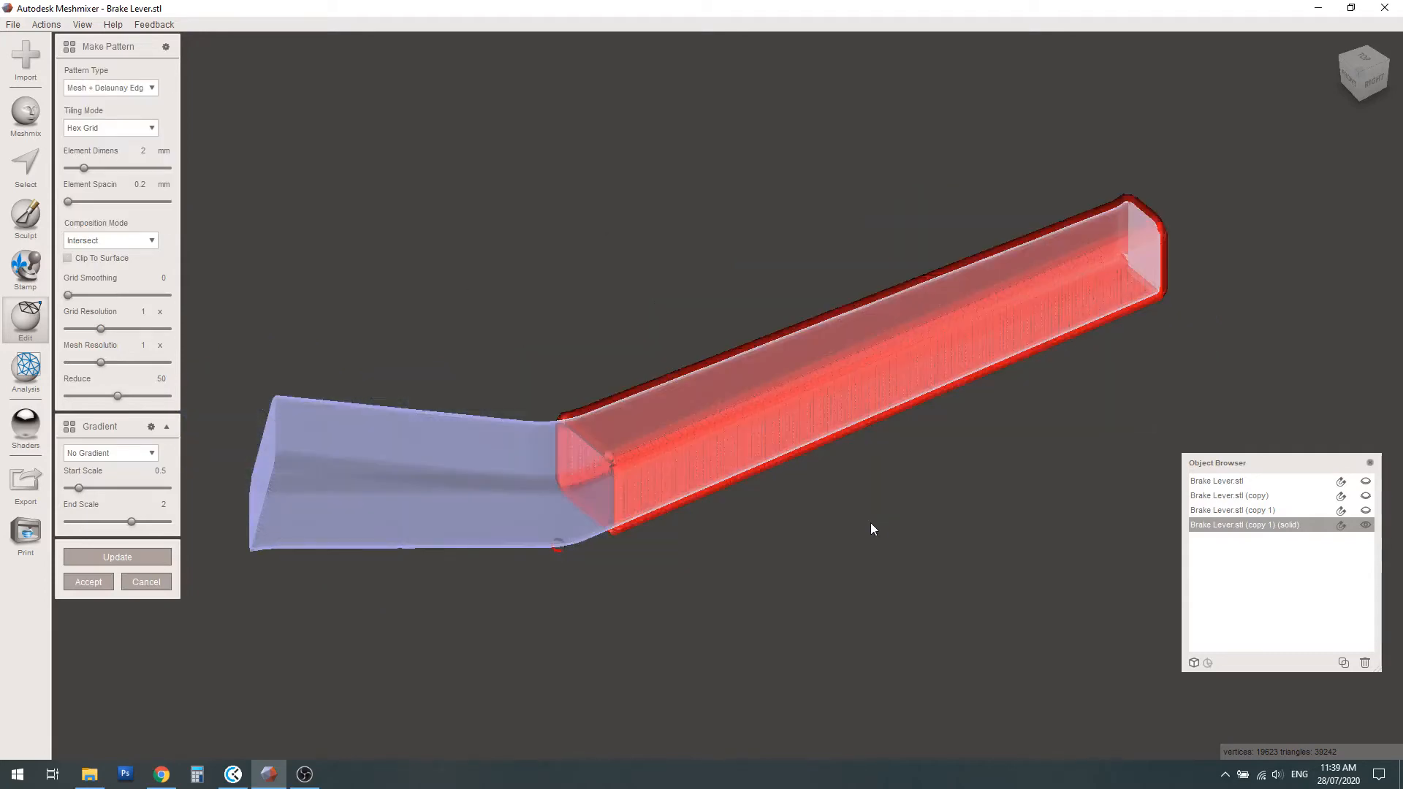
{"action": "scroll", "coordinate": [883, 413], "scroll_direction": "up", "scroll_amount": 10}
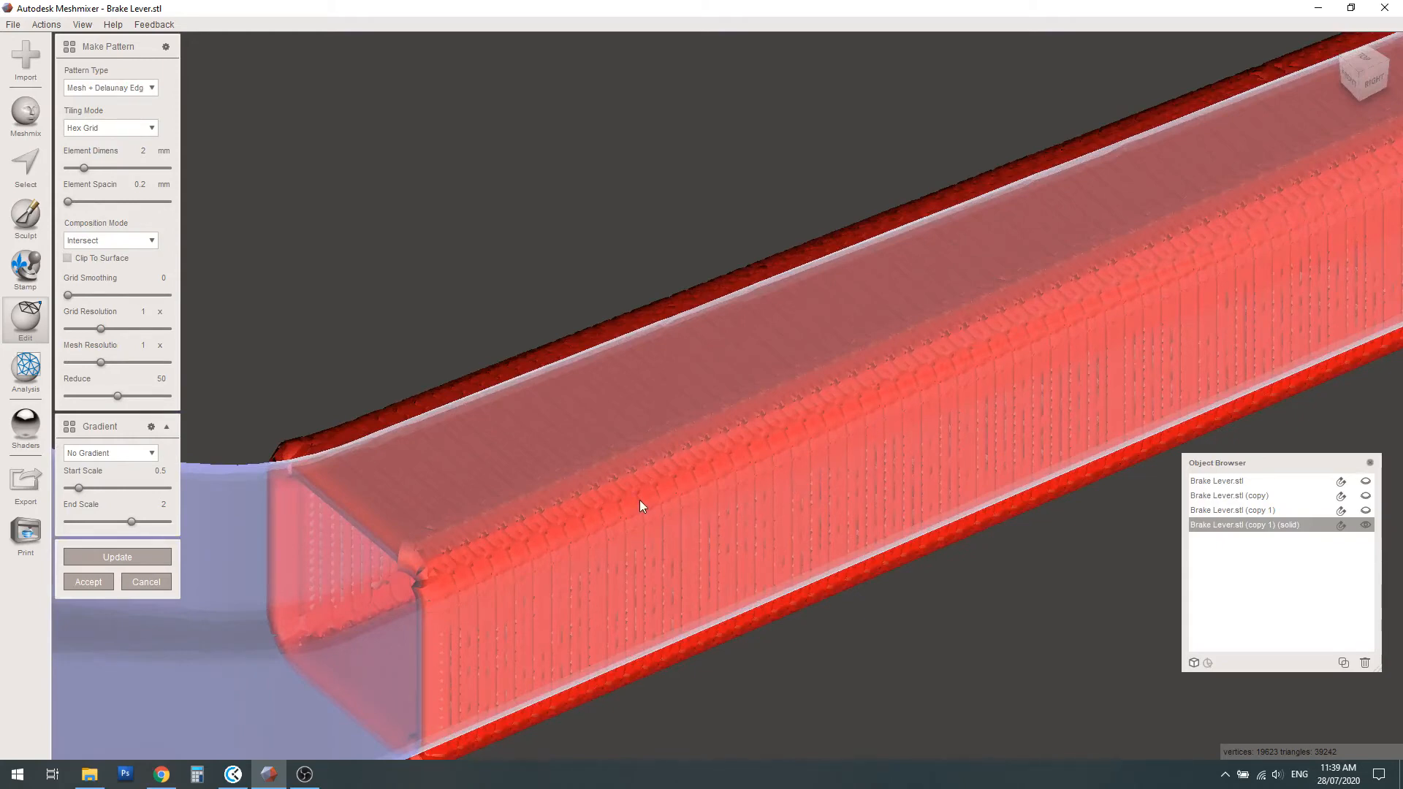
{"action": "scroll", "coordinate": [639, 506], "scroll_direction": "up", "scroll_amount": 3}
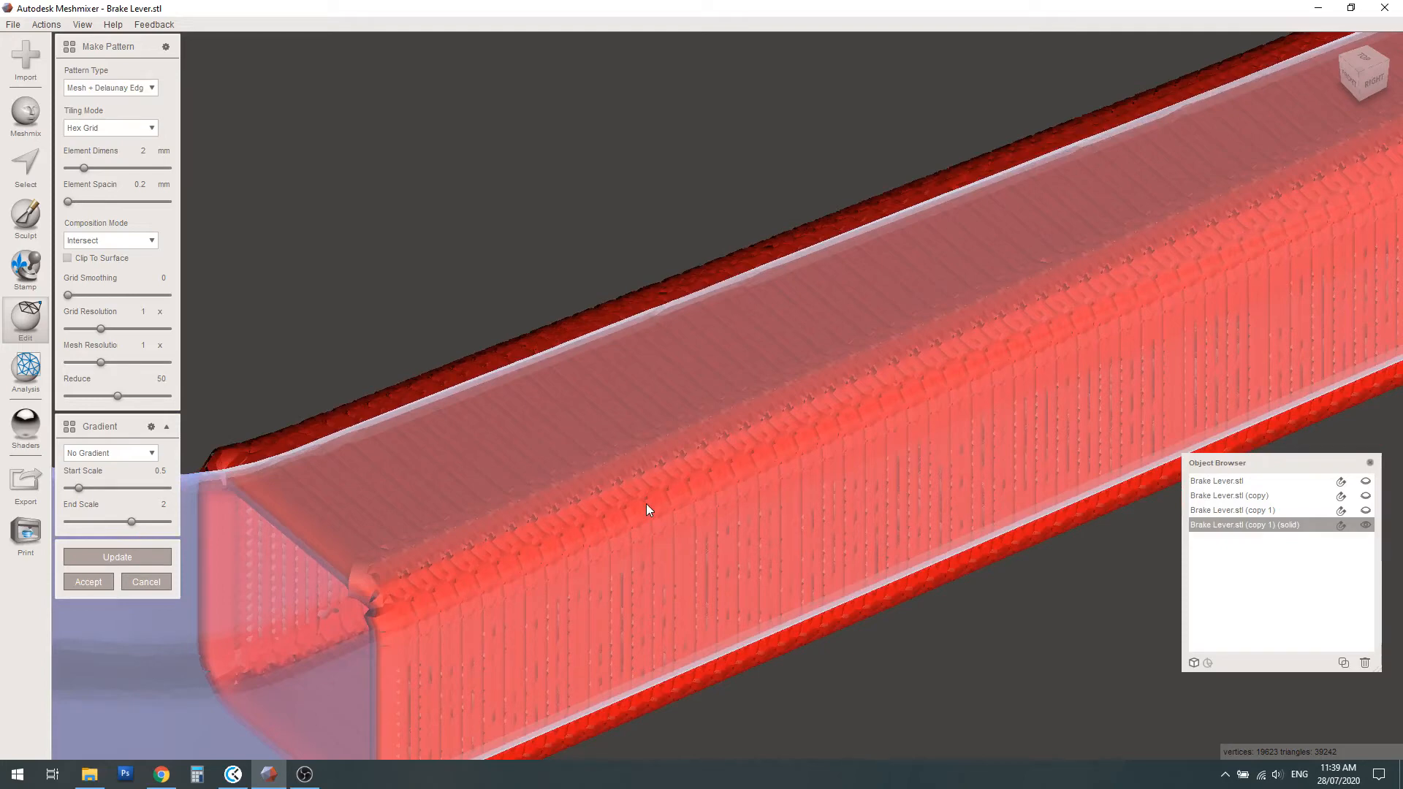
{"action": "scroll", "coordinate": [650, 504], "scroll_direction": "down", "scroll_amount": 8}
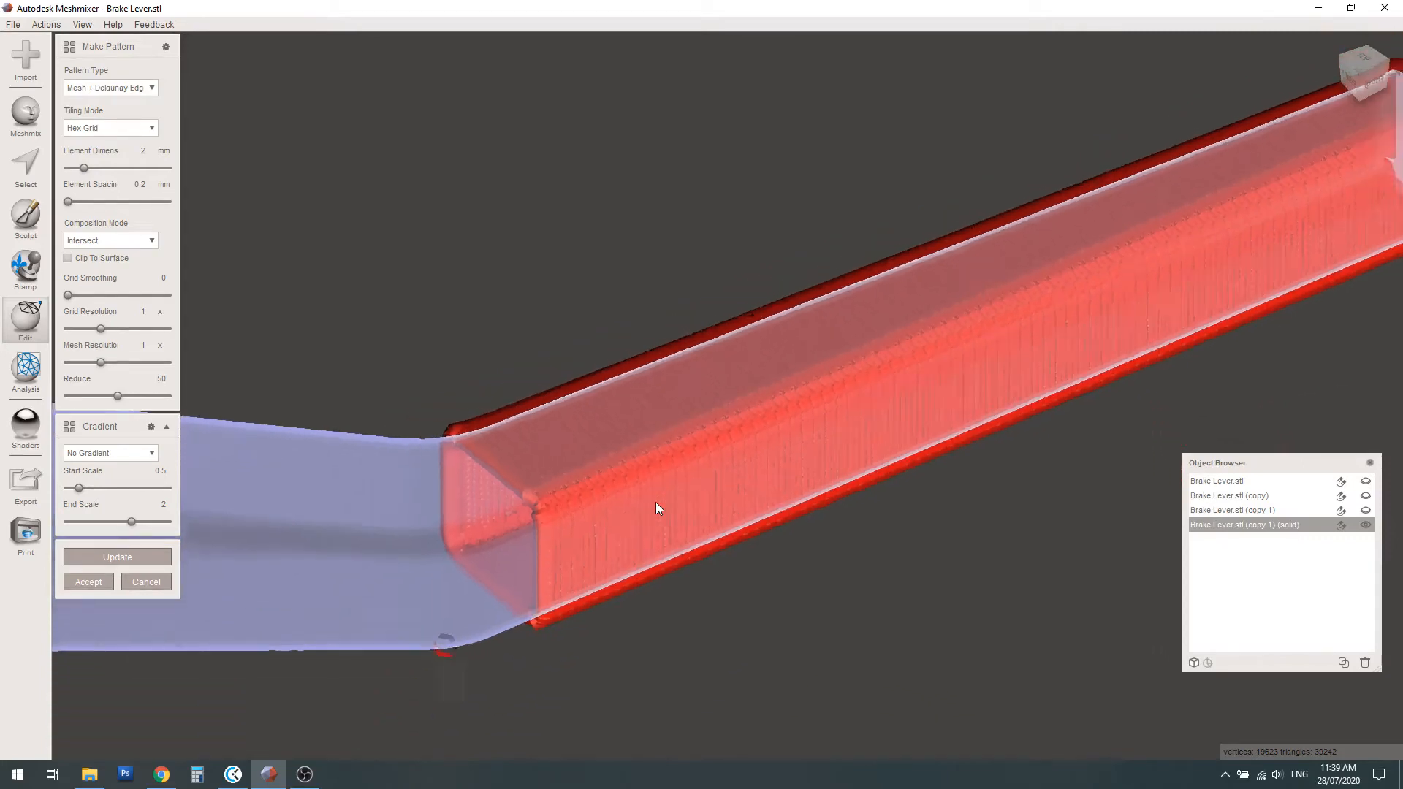
{"action": "left_click", "coordinate": [157, 580]}
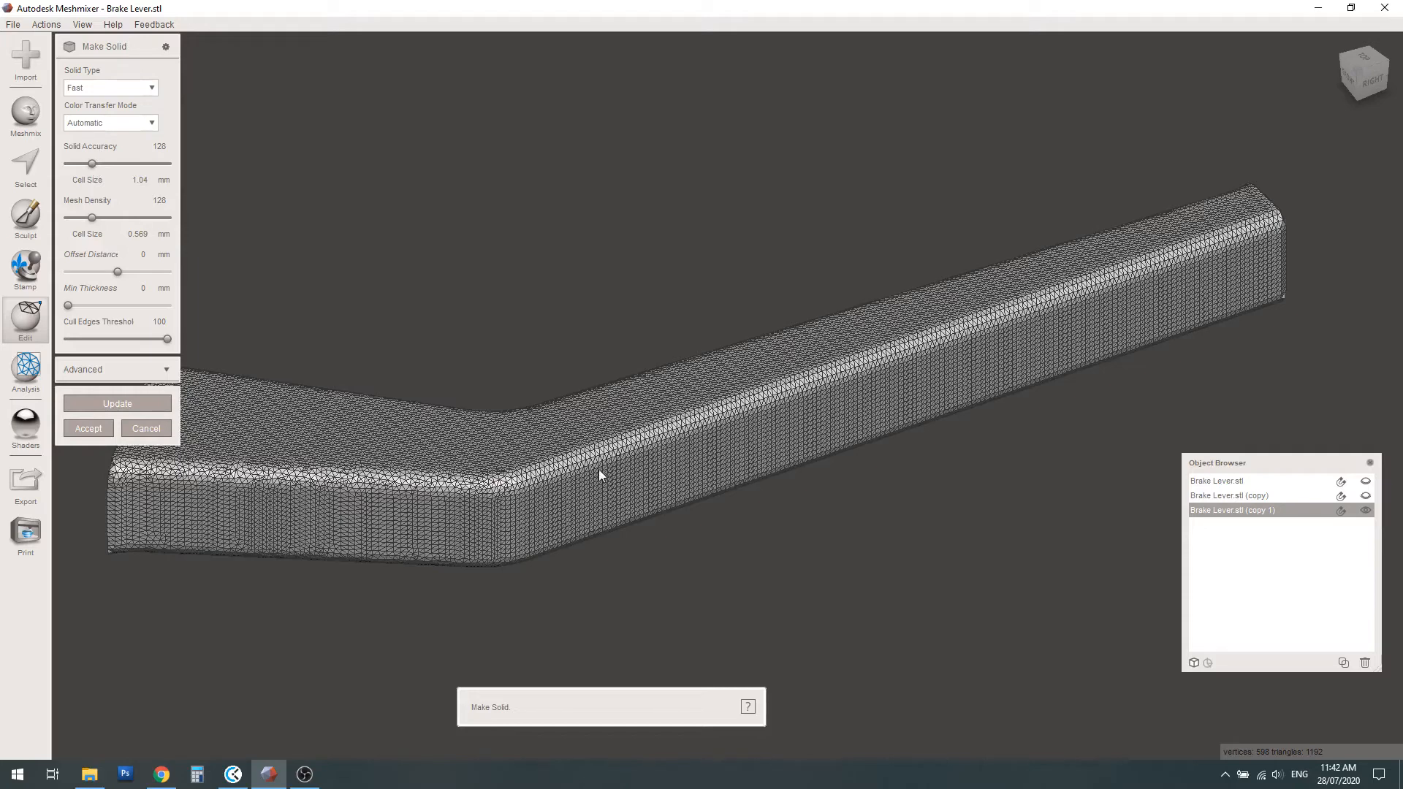
Preview a coarser solid of the middle arm with solid accuracy 66 and mesh density 55
{"action": "left_click_drag", "start_coordinate": [92, 163], "coordinate": [80, 168]}
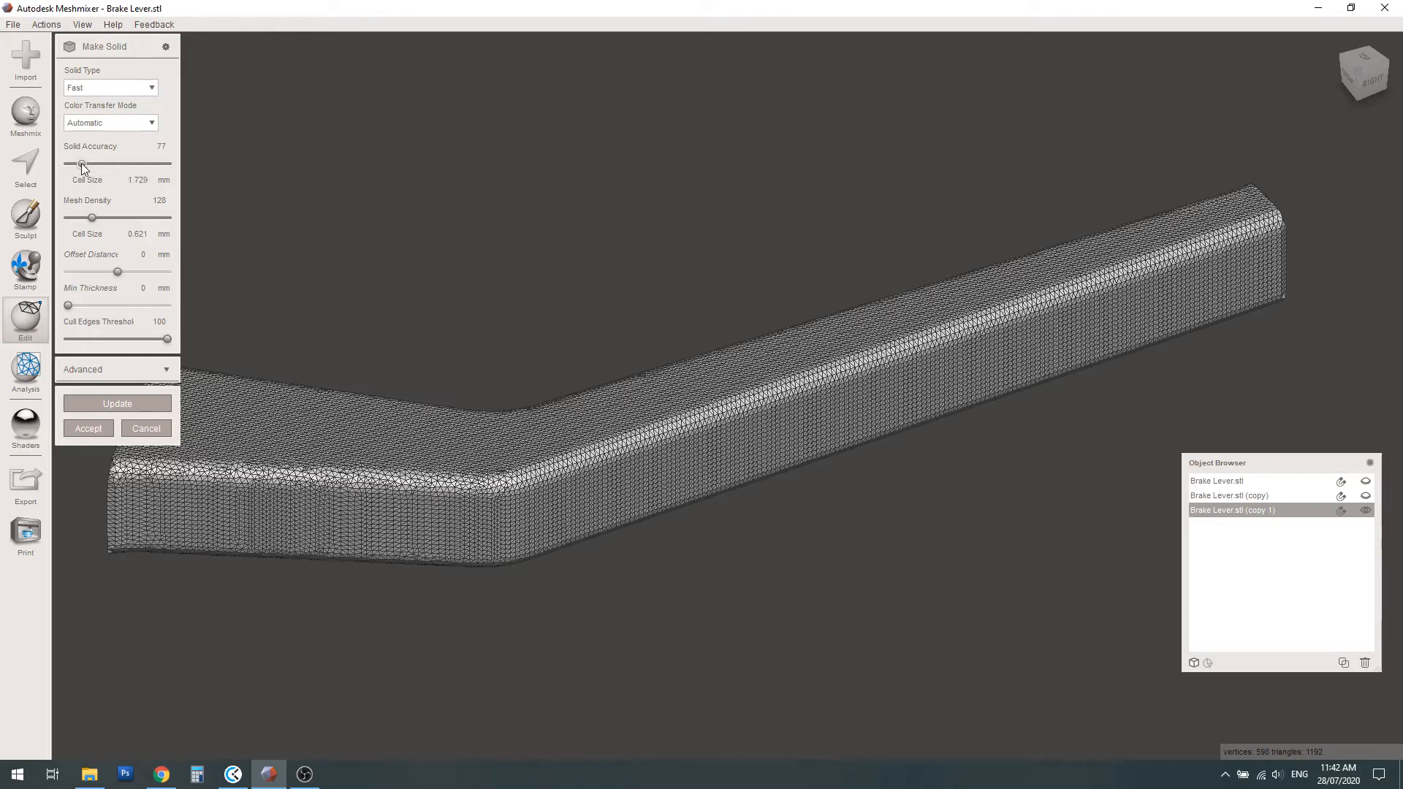
{"action": "left_click_drag", "start_coordinate": [82, 165], "coordinate": [80, 165]}
{"action": "left_click_drag", "start_coordinate": [92, 223], "coordinate": [79, 223]}
{"action": "left_click", "coordinate": [121, 406]}
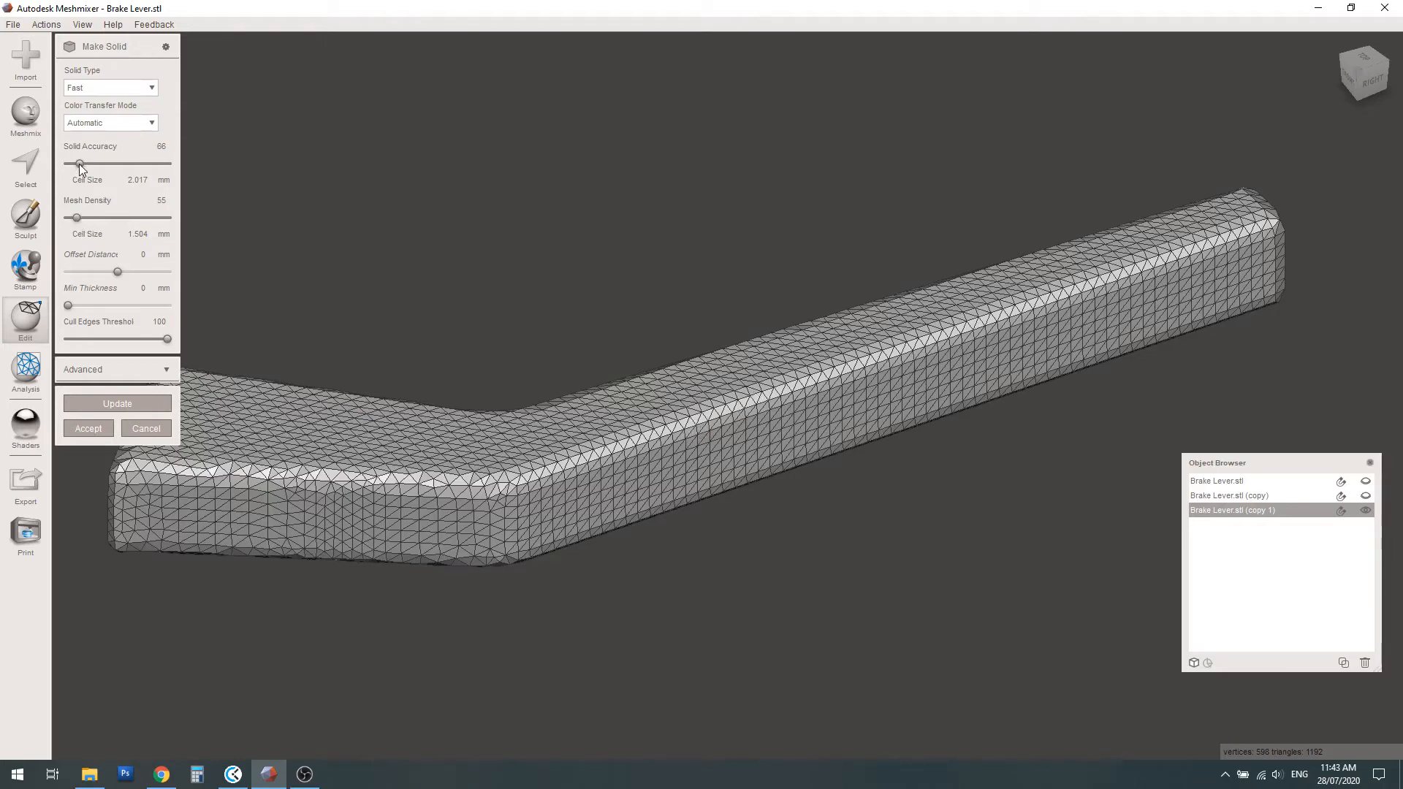
Preview the solid at mesh density 22, first with solid accuracy 33 and again with solid accuracy 44
{"action": "left_click_drag", "start_coordinate": [79, 164], "coordinate": [72, 164]}
{"action": "left_click_drag", "start_coordinate": [75, 218], "coordinate": [71, 219]}
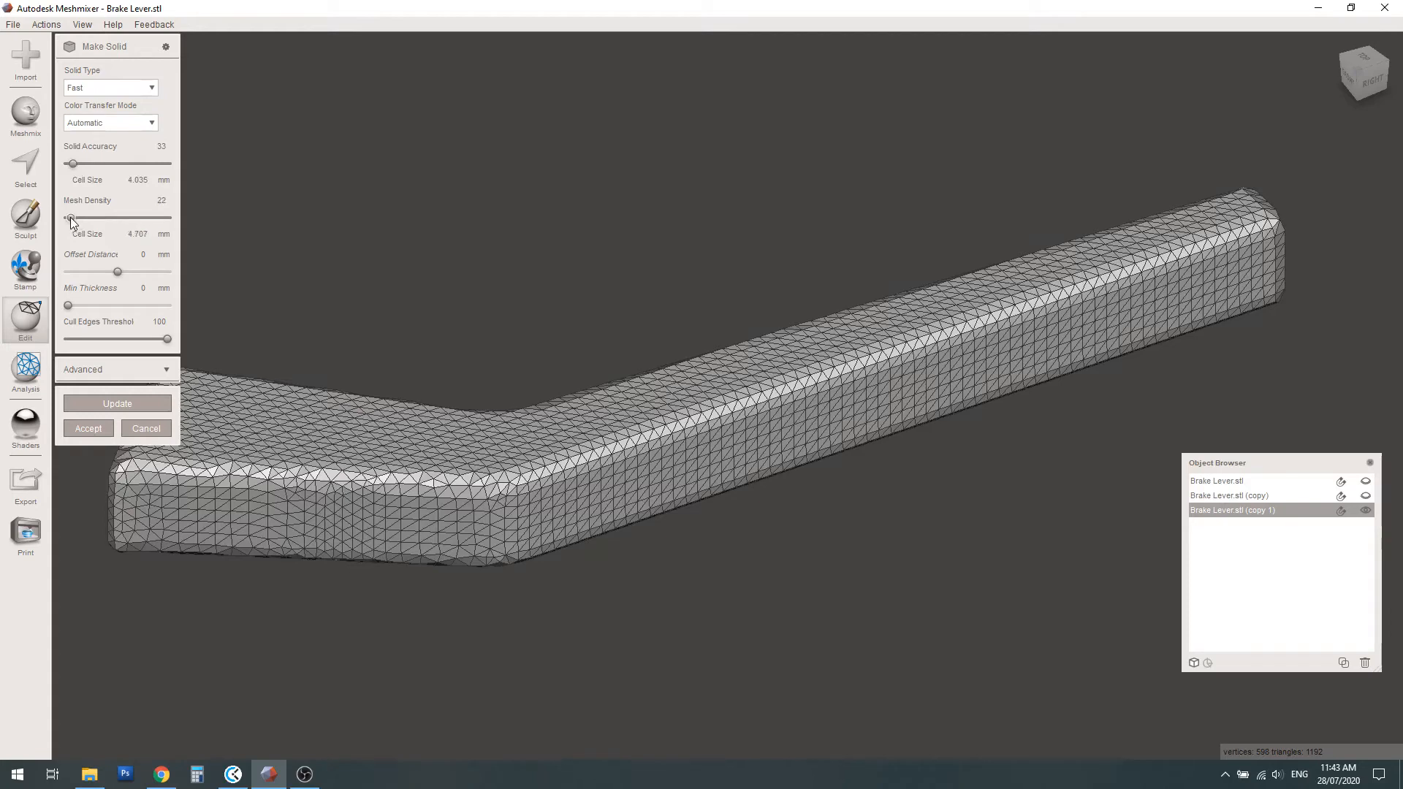
{"action": "left_click", "coordinate": [111, 406]}
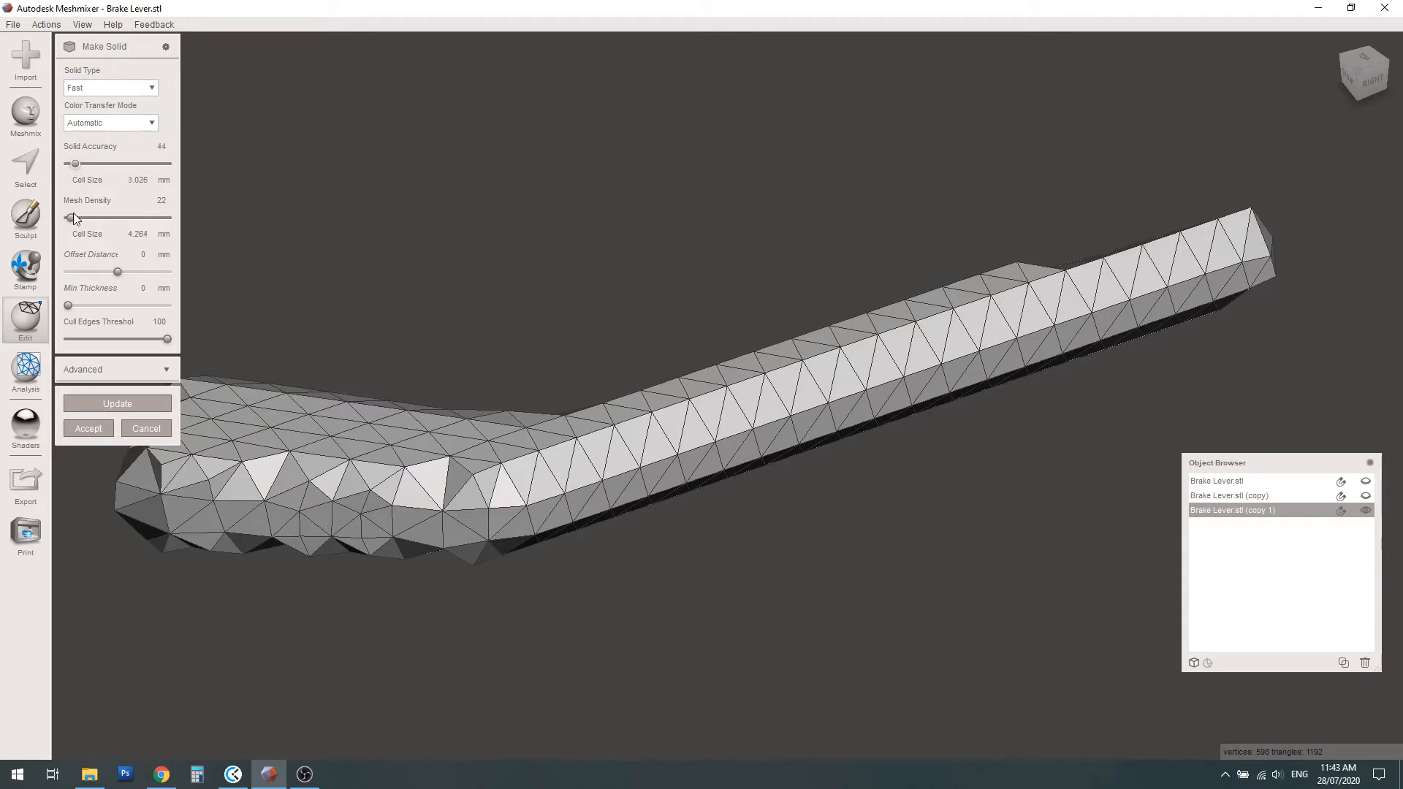
{"action": "left_click", "coordinate": [120, 405]}
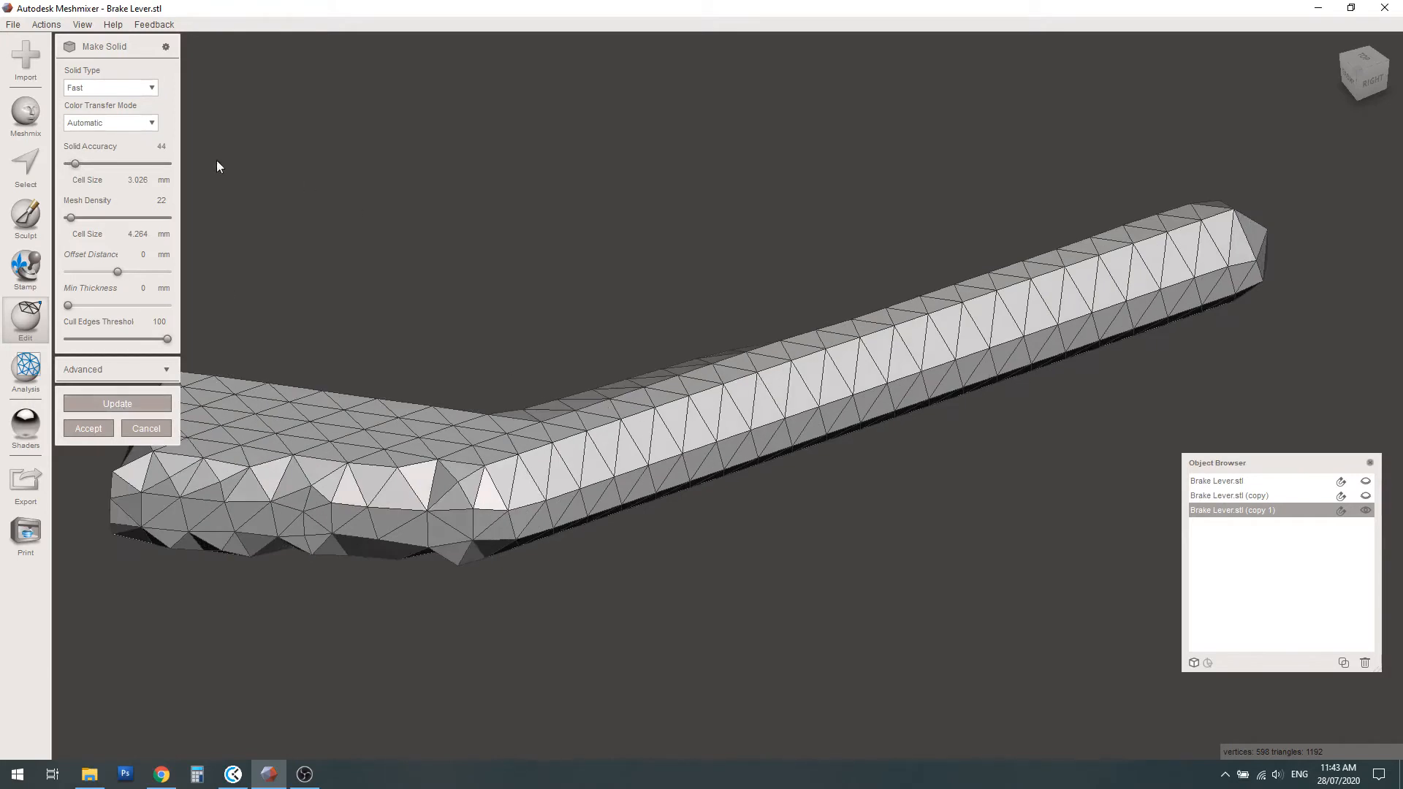
Make the middle arm solid with solid accuracy 59 and mesh density 26, and accept the result
{"action": "left_click_drag", "start_coordinate": [75, 163], "coordinate": [79, 163]}
{"action": "left_click_drag", "start_coordinate": [72, 217], "coordinate": [71, 218]}
{"action": "left_click", "coordinate": [114, 403]}
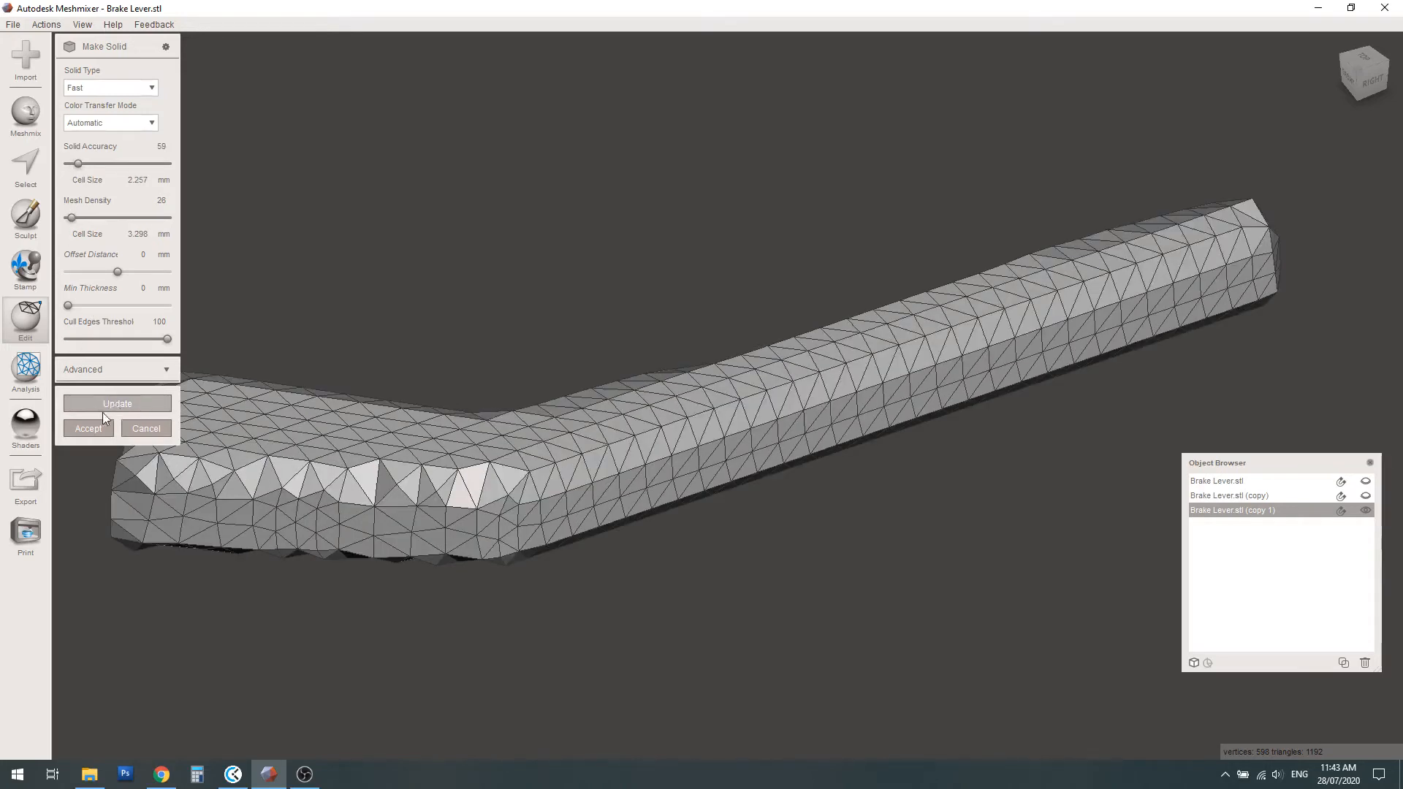
{"action": "left_click", "coordinate": [88, 428]}
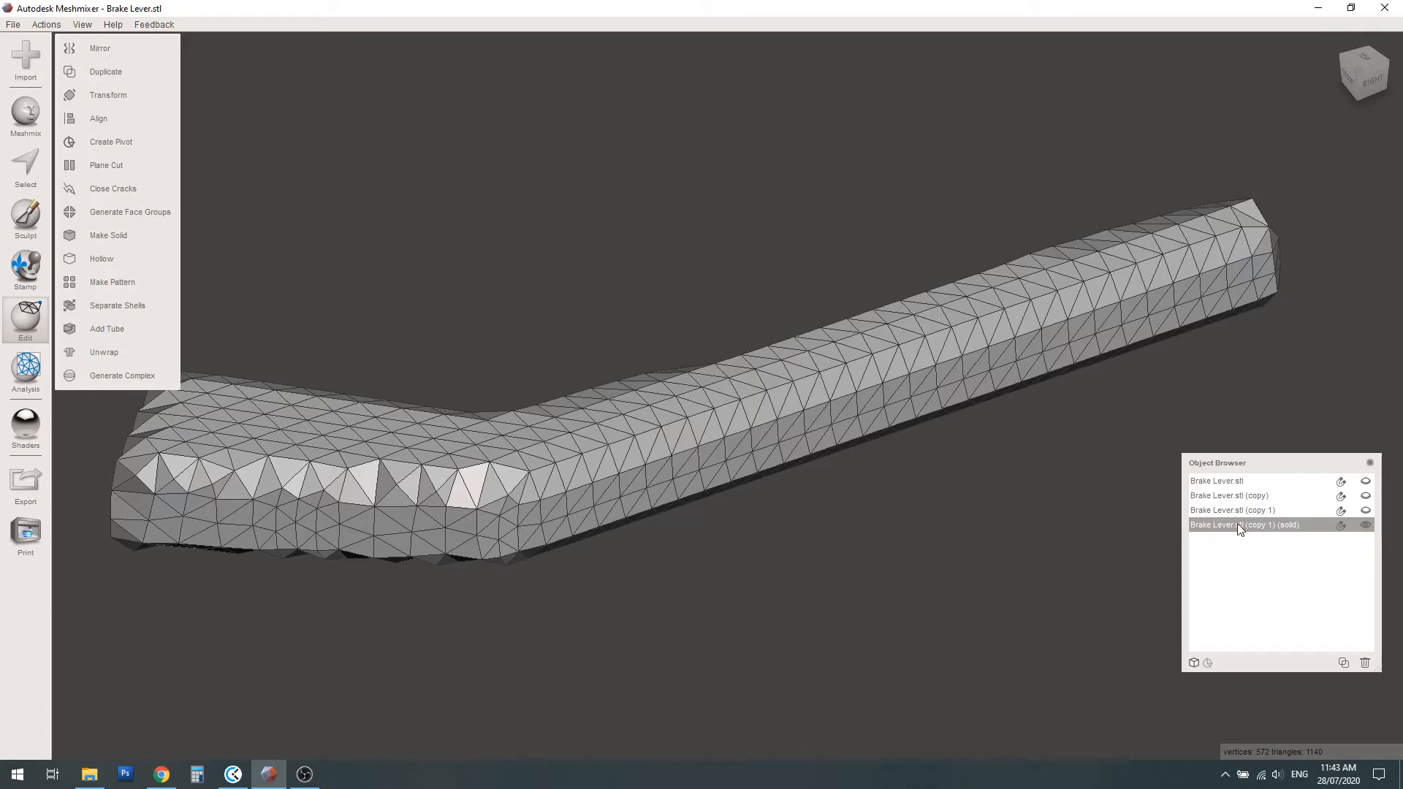
Compare the coarse solid with the original middle arm by toggling their visibility, ending with only the solid shown and selected
{"action": "left_click", "coordinate": [1369, 513]}
{"action": "left_click", "coordinate": [1367, 523]}
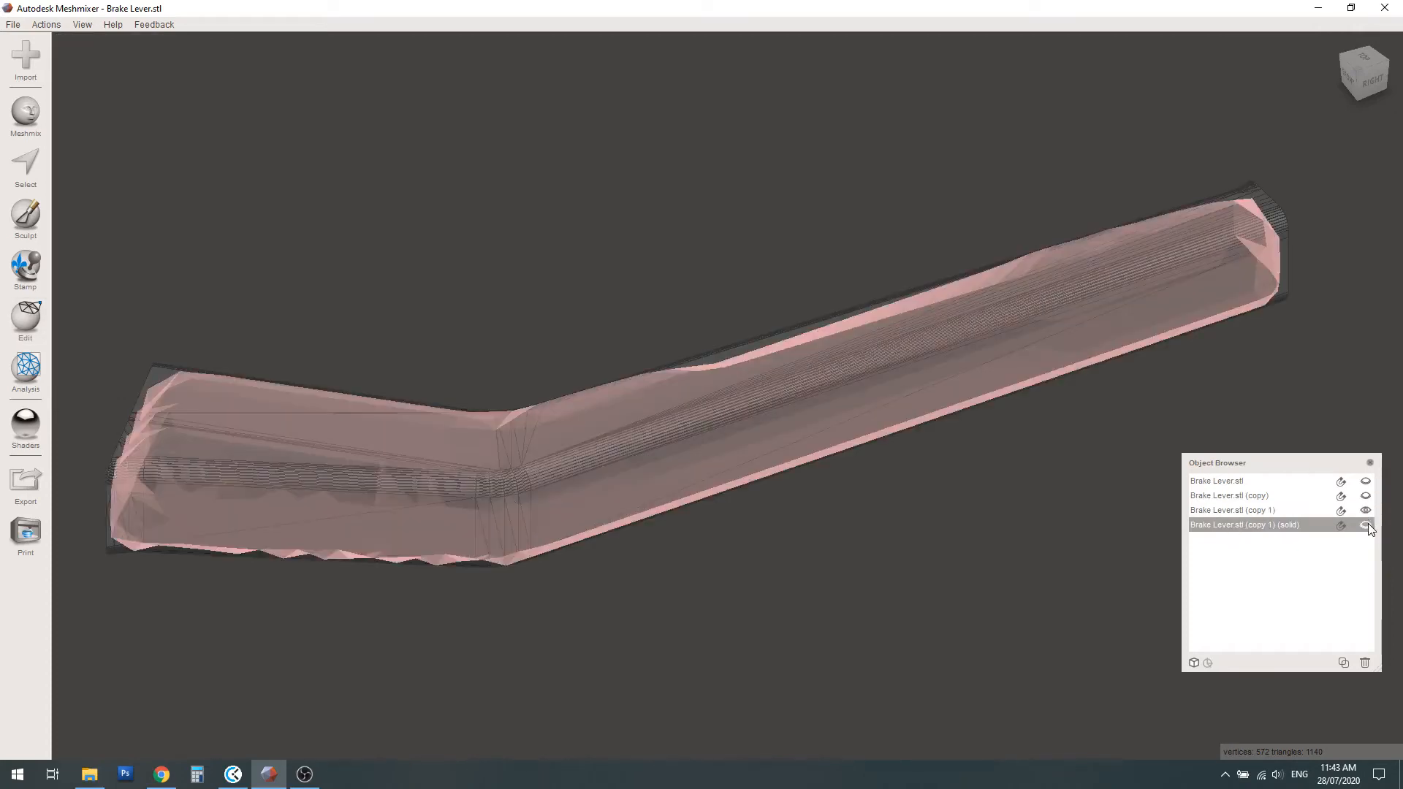
{"action": "left_click", "coordinate": [1264, 510]}
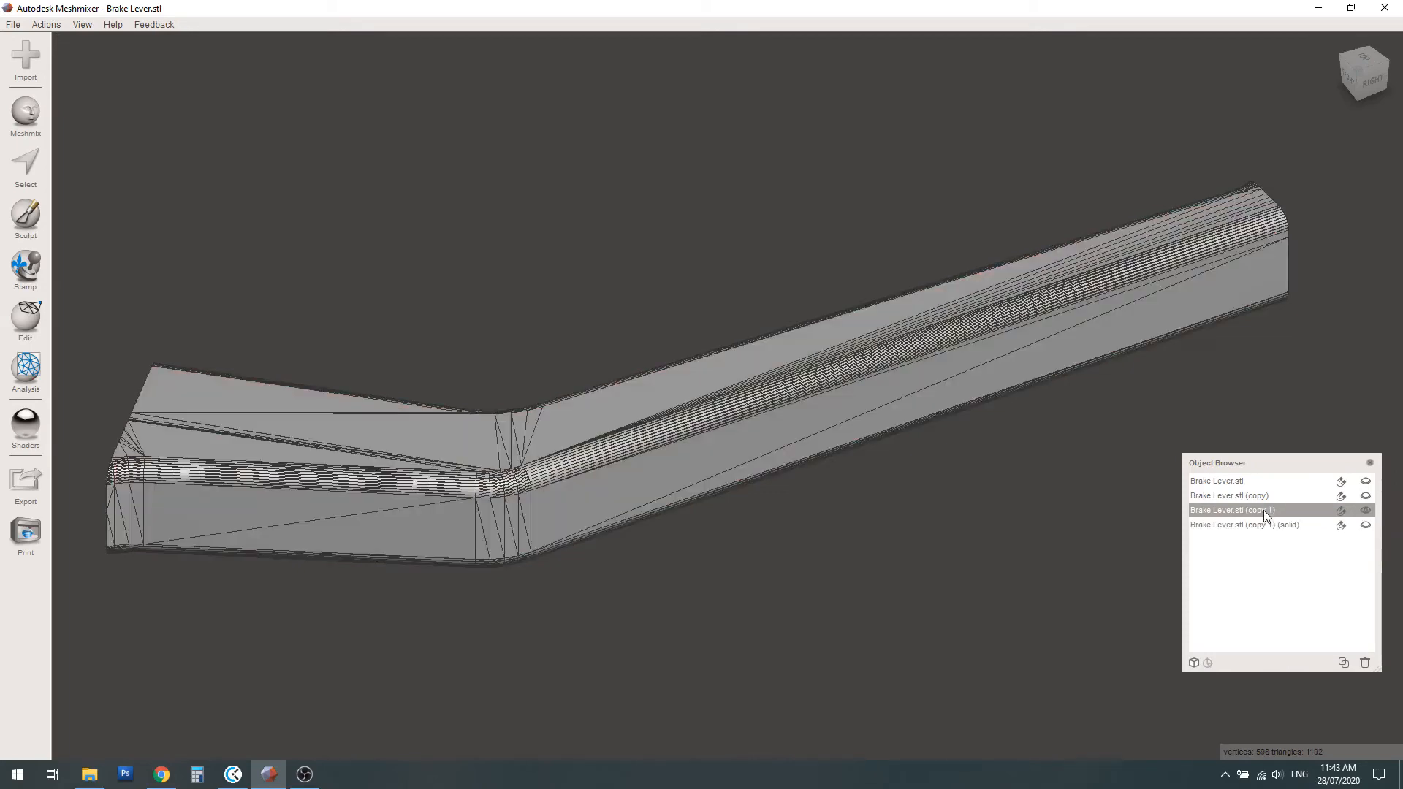
{"action": "left_click", "coordinate": [1363, 510]}
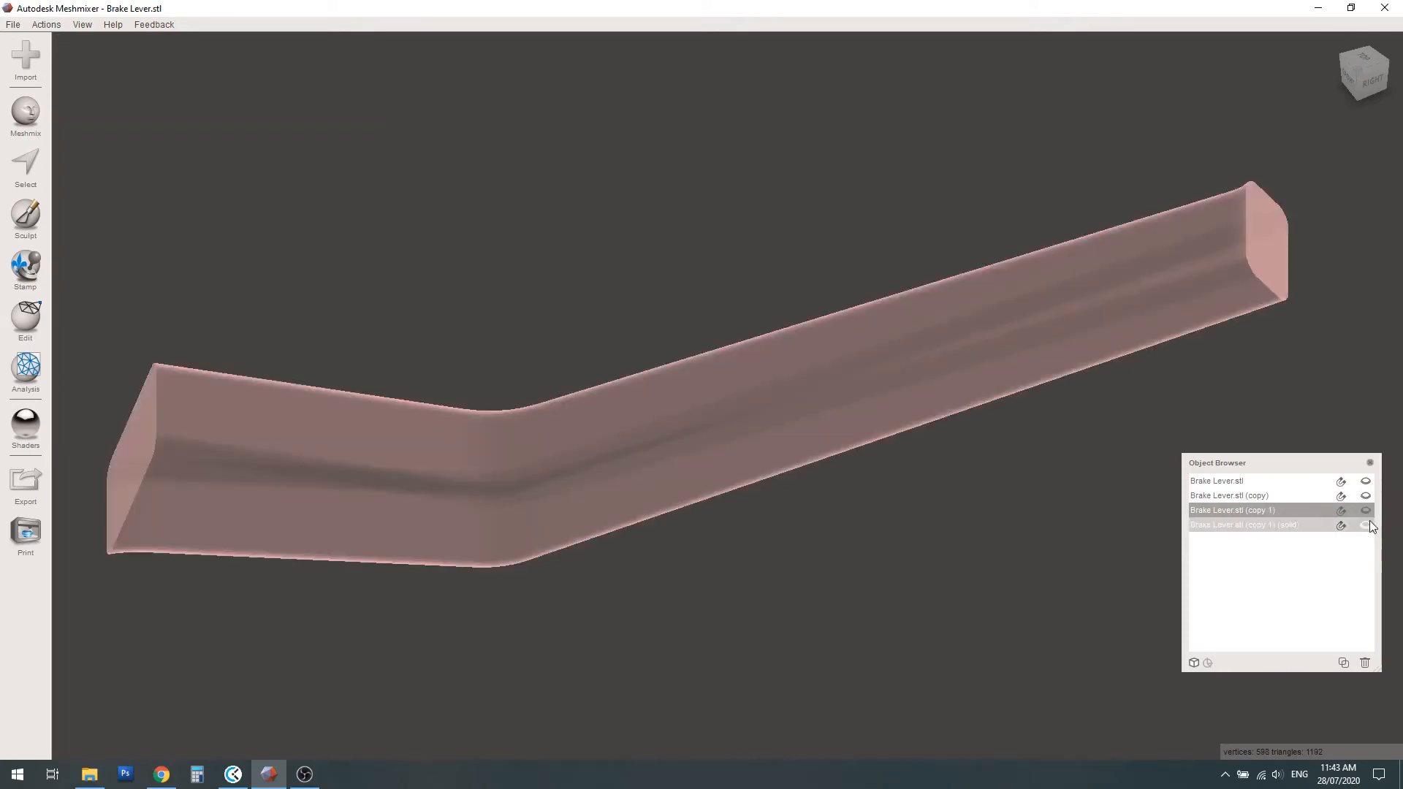
{"action": "left_click", "coordinate": [1366, 525]}
{"action": "left_click", "coordinate": [1246, 526]}
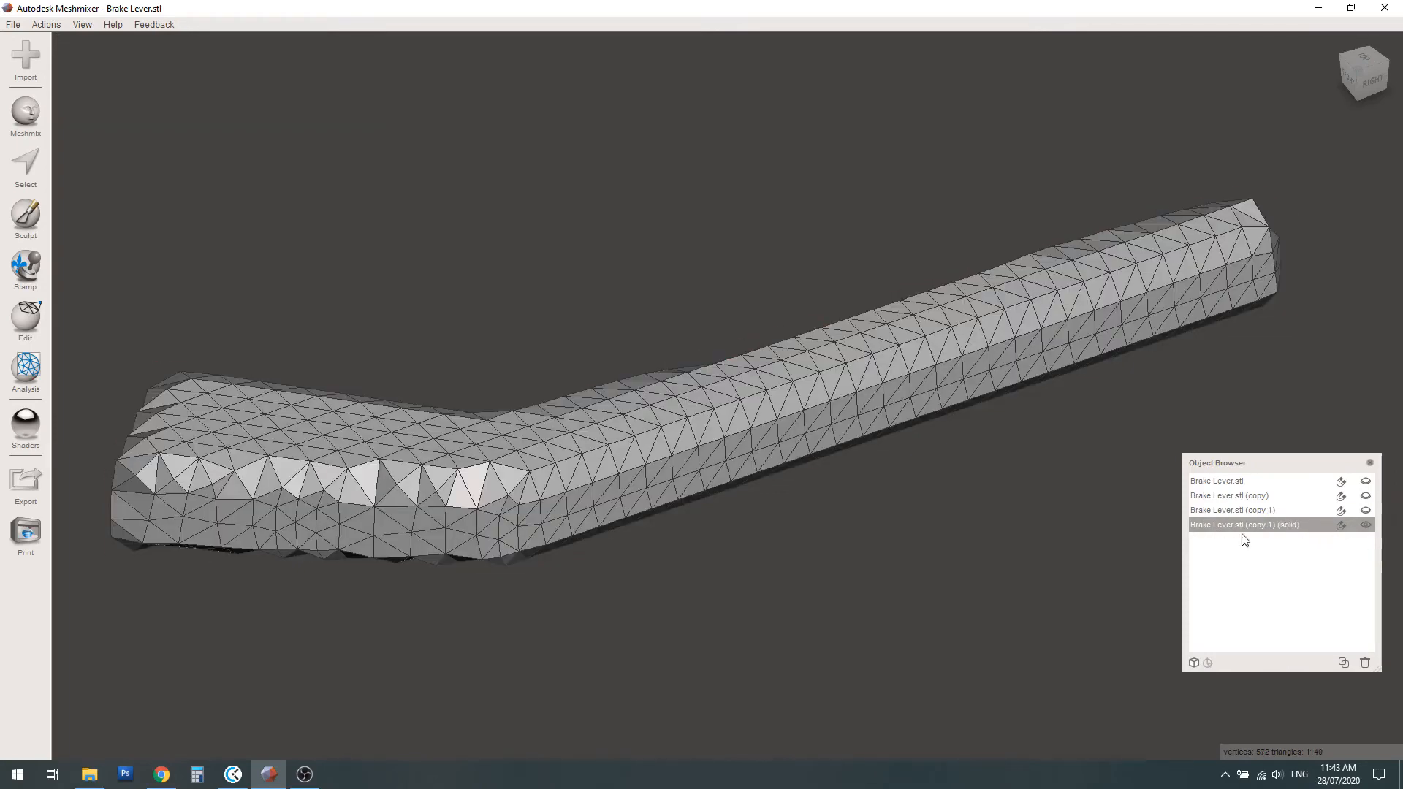
Start a Mesh + Delaunay Edges pattern on the coarse solid and check the preview of its struts
{"action": "left_click", "coordinate": [37, 329]}
{"action": "left_click", "coordinate": [95, 283]}
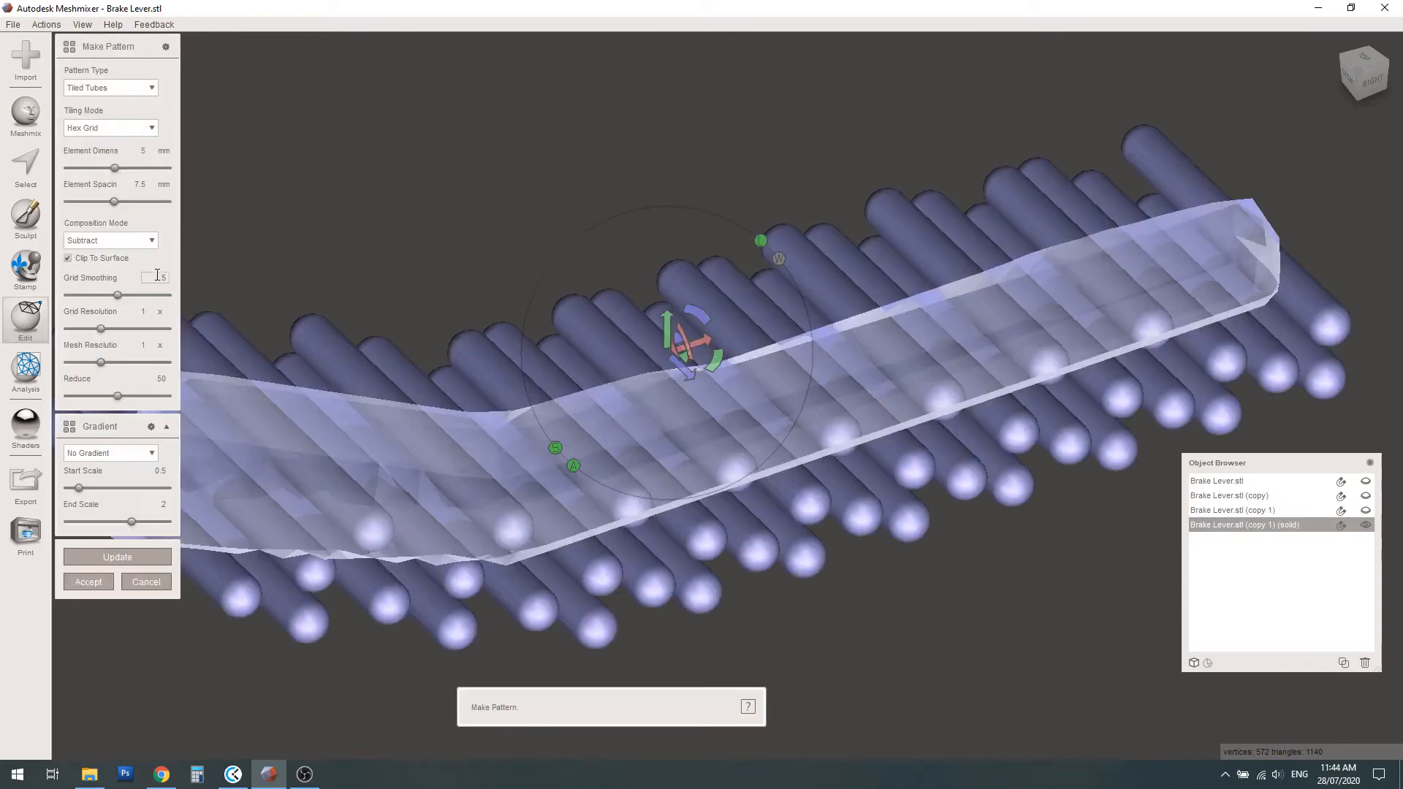
{"action": "left_click", "coordinate": [141, 88]}
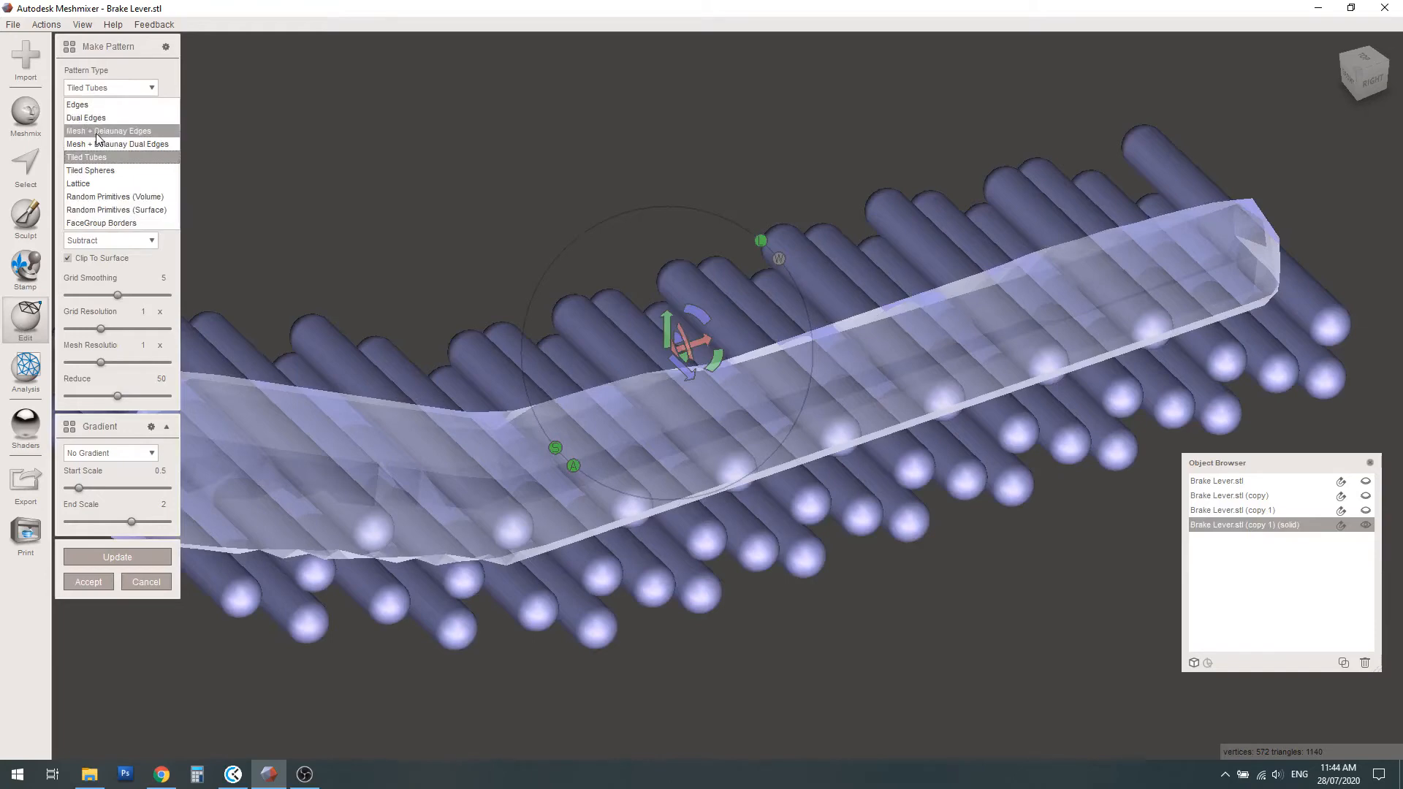
{"action": "left_click", "coordinate": [97, 132]}
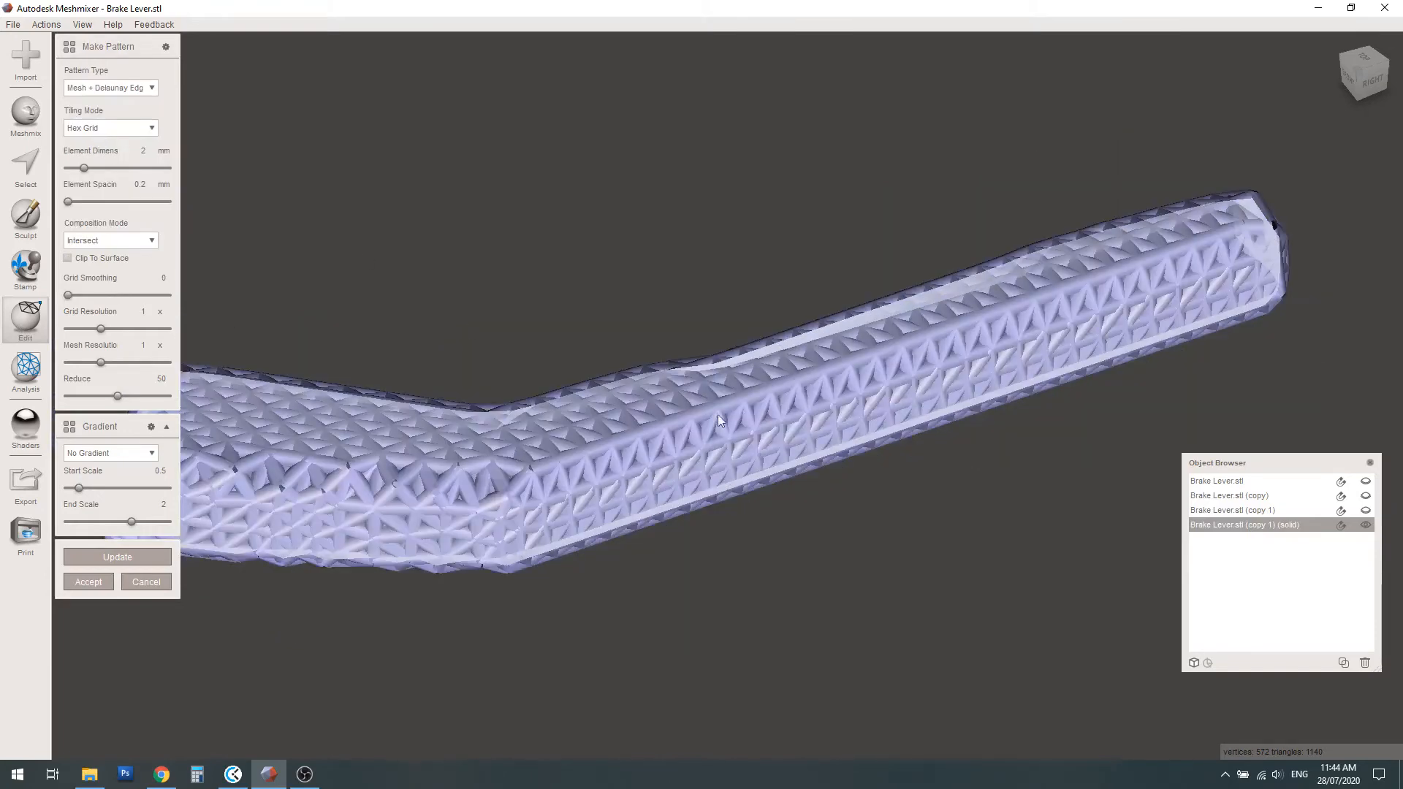
{"action": "right_click_drag", "start_coordinate": [718, 414], "coordinate": [810, 454]}
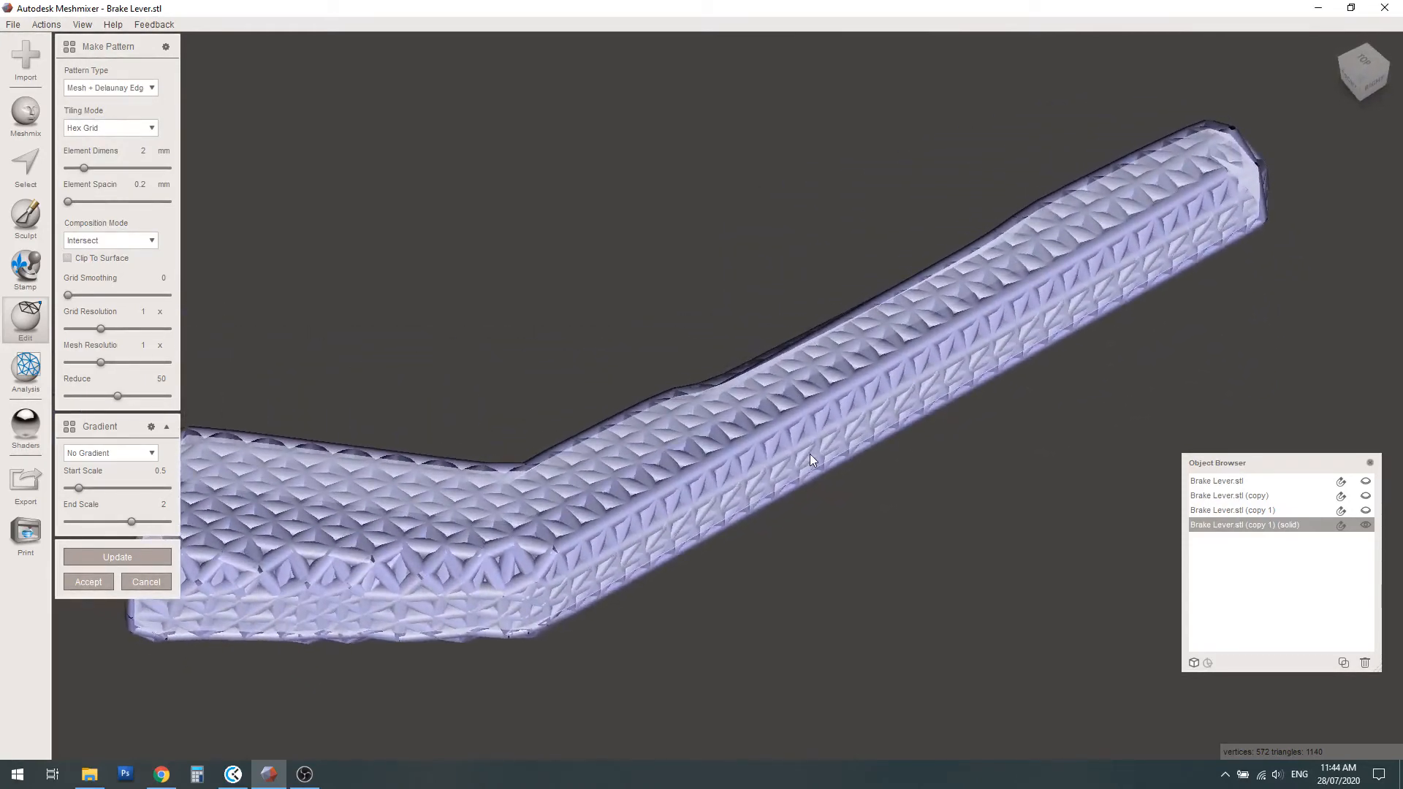
{"action": "left_click", "coordinate": [130, 150]}
{"action": "right_click_drag", "start_coordinate": [613, 523], "coordinate": [637, 496]}
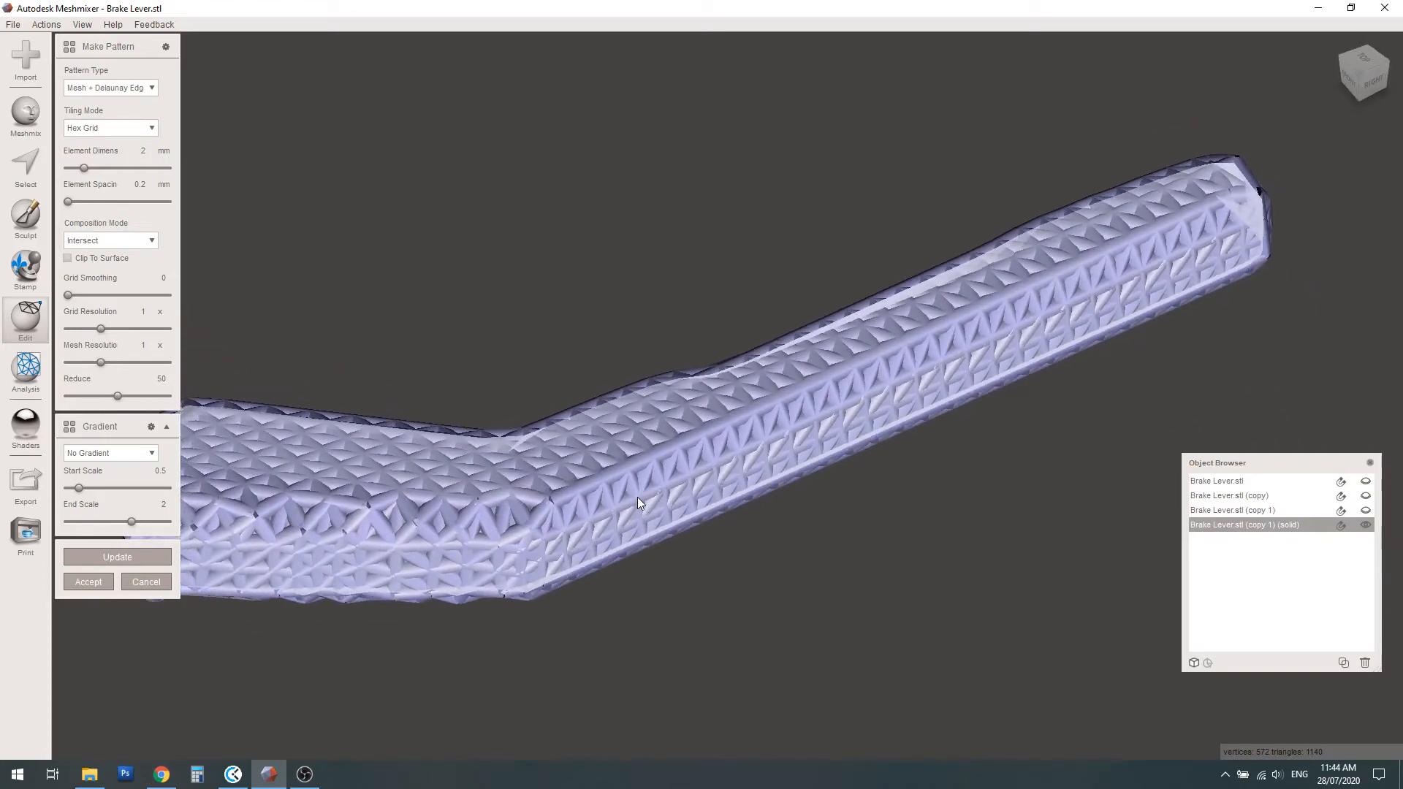
{"action": "scroll", "coordinate": [786, 528], "scroll_direction": "down", "scroll_amount": 5}
{"action": "scroll", "coordinate": [642, 462], "scroll_direction": "up", "scroll_amount": 1}
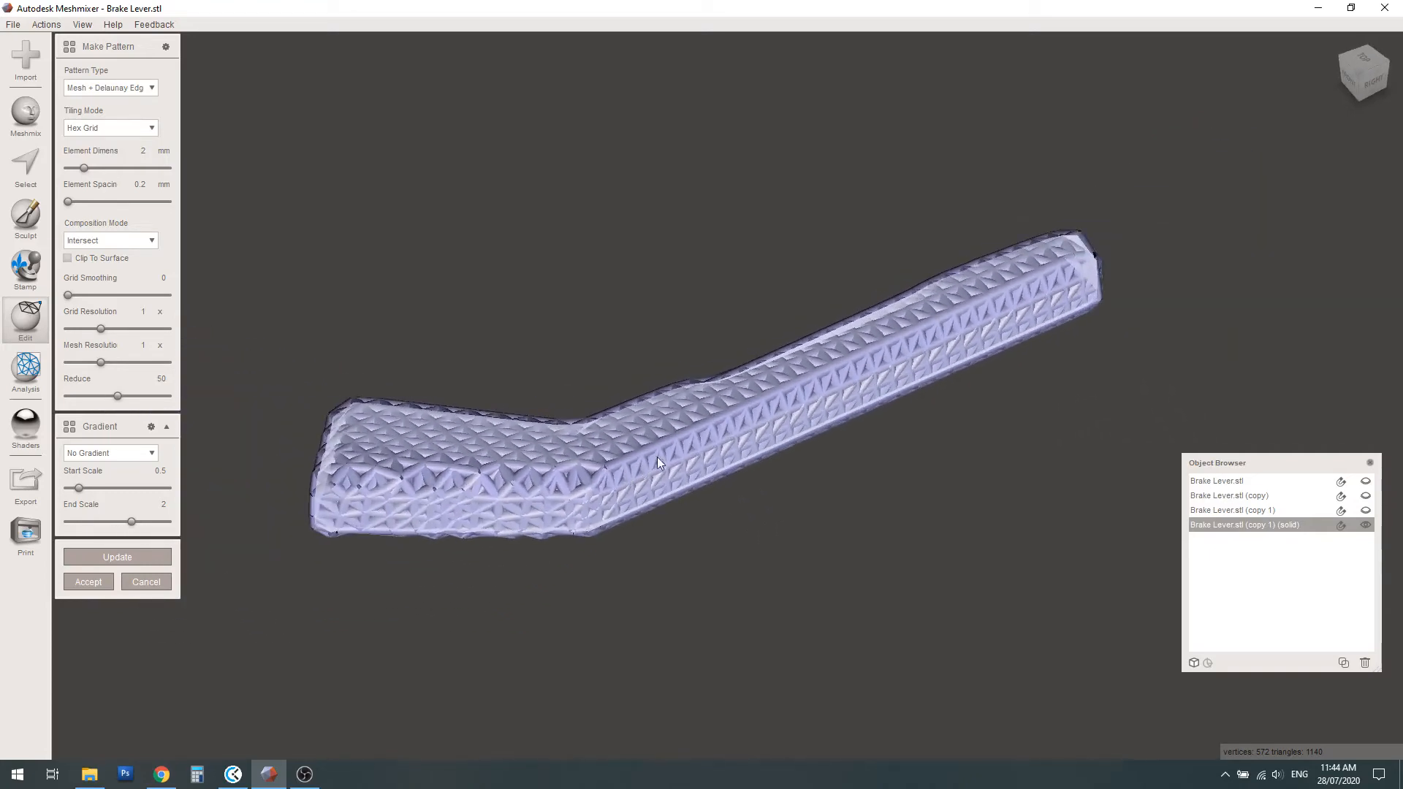
{"action": "scroll", "coordinate": [661, 460], "scroll_direction": "up", "scroll_amount": 1}
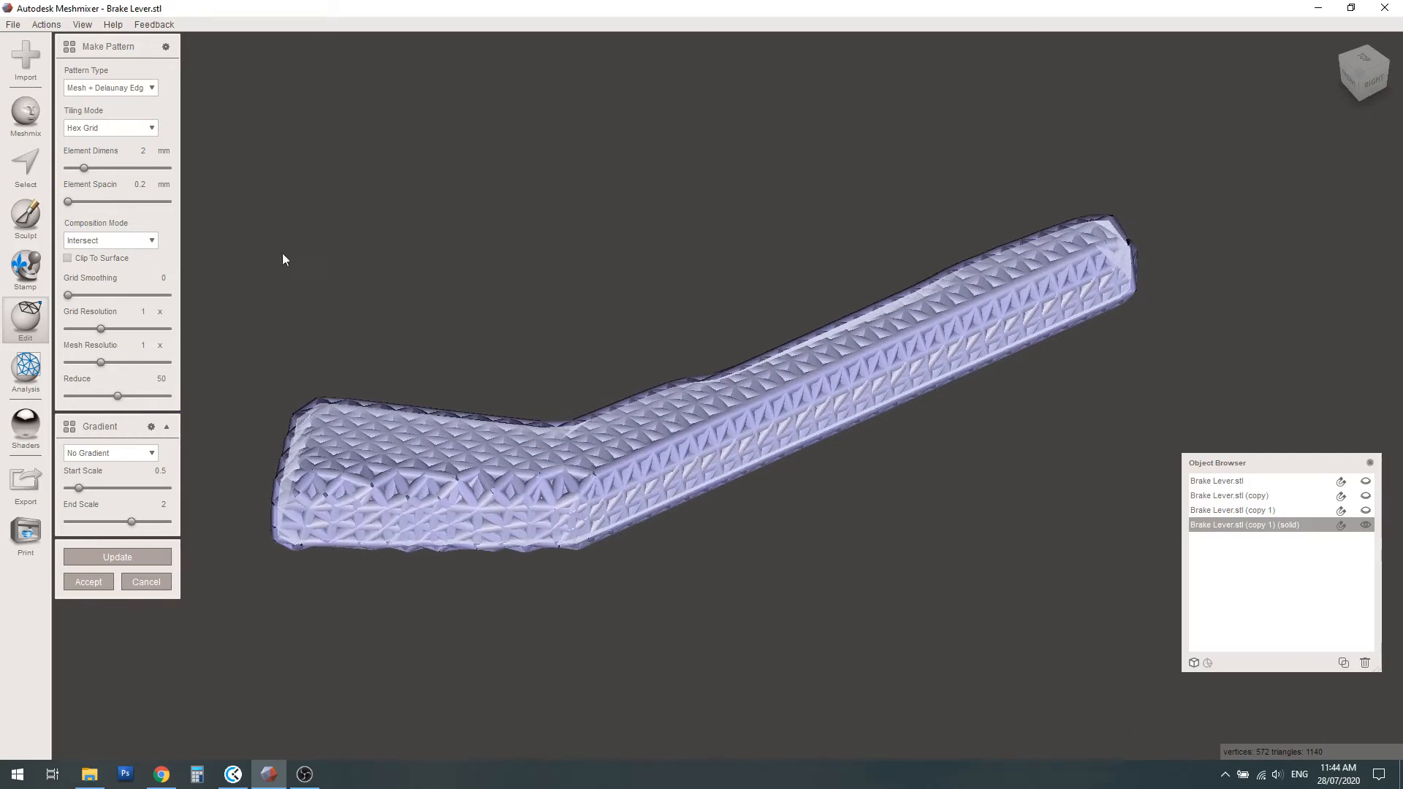
Set the pattern's element dimension to 1 mm, check the thinner struts in the preview, and accept the pattern
{"action": "double_click", "coordinate": [145, 151]}
{"action": "type", "text": "1"}
{"action": "key", "text": "Tab"}
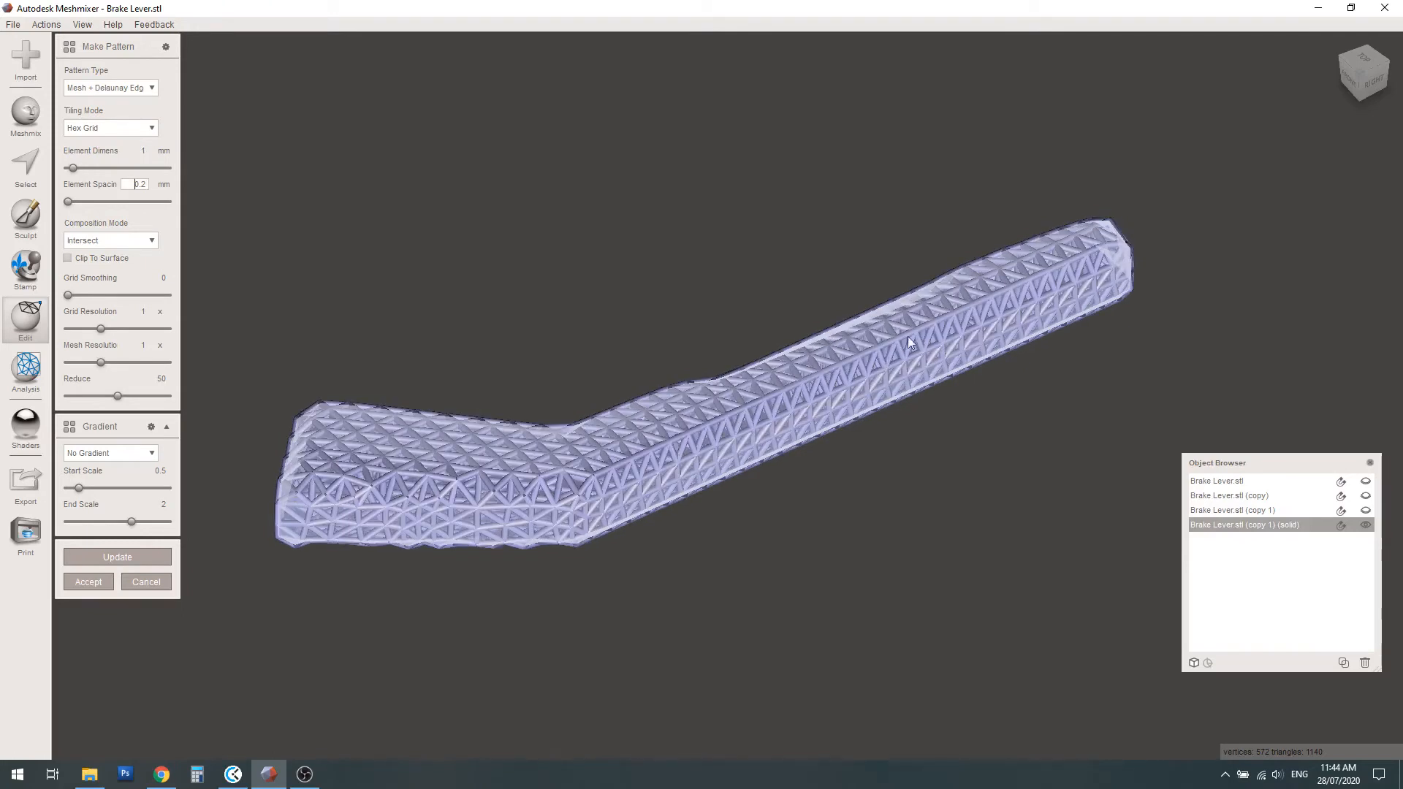
{"action": "scroll", "coordinate": [741, 398], "scroll_direction": "up", "scroll_amount": 3}
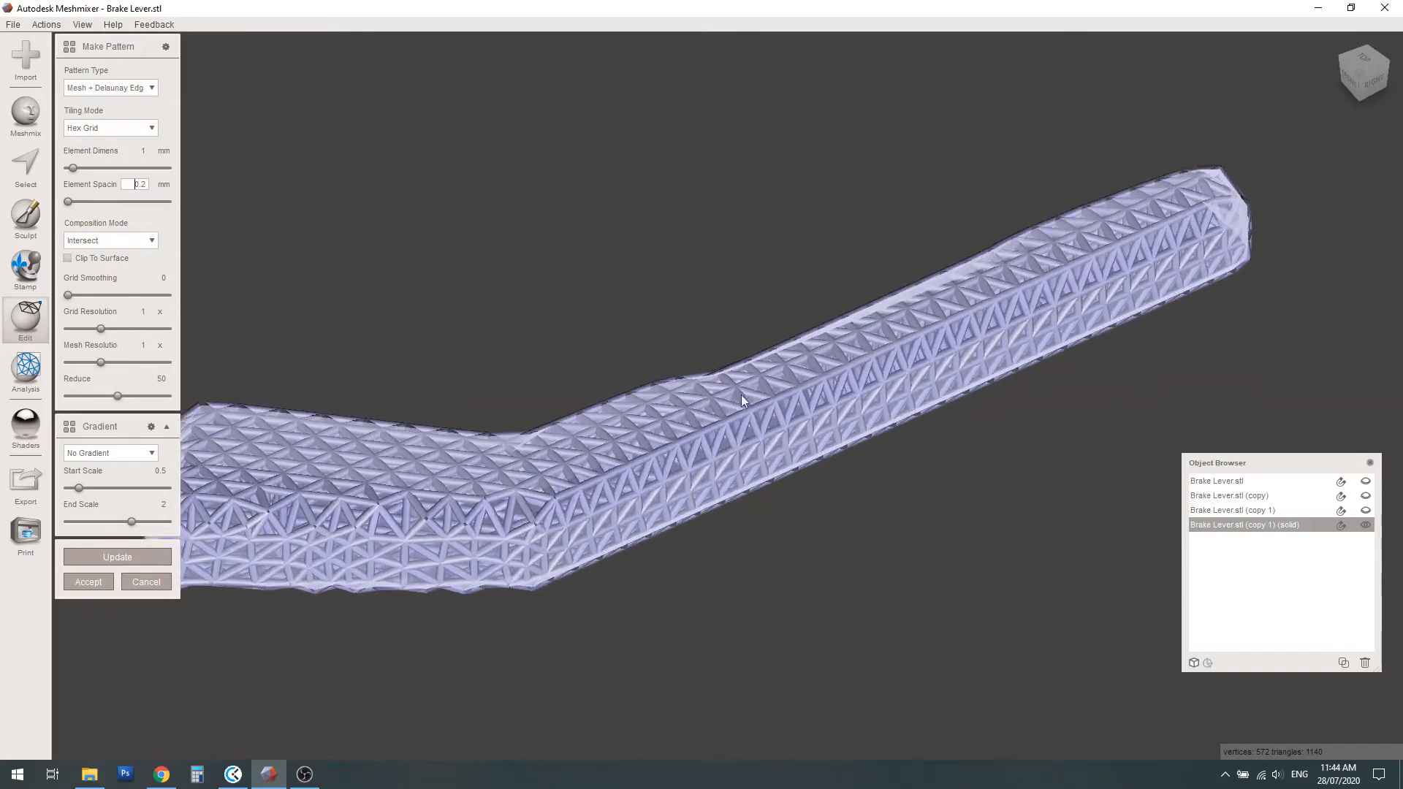
{"action": "right_click_drag", "start_coordinate": [741, 394], "coordinate": [764, 364]}
{"action": "scroll", "coordinate": [901, 423], "scroll_direction": "down", "scroll_amount": 3}
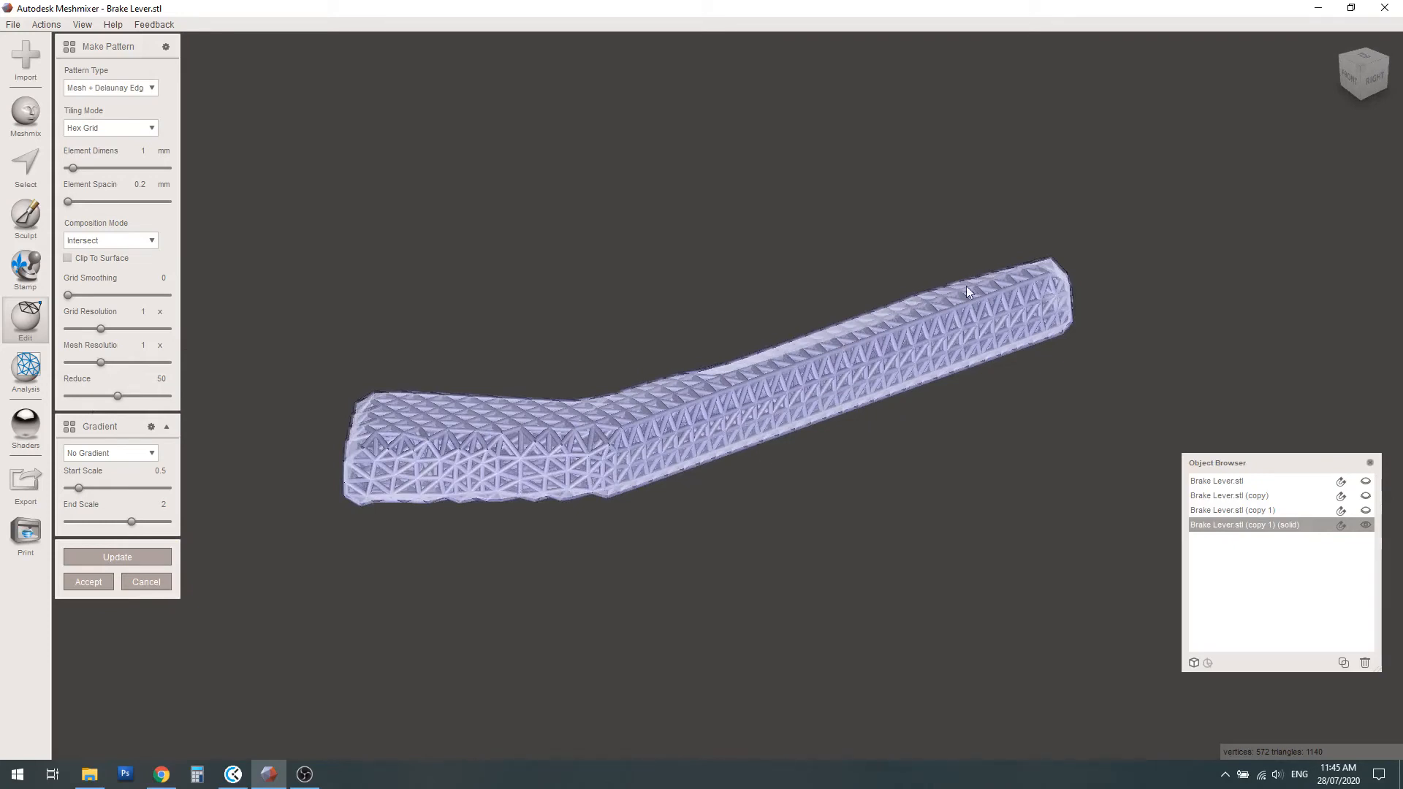
{"action": "right_click_drag", "start_coordinate": [882, 353], "coordinate": [922, 340]}
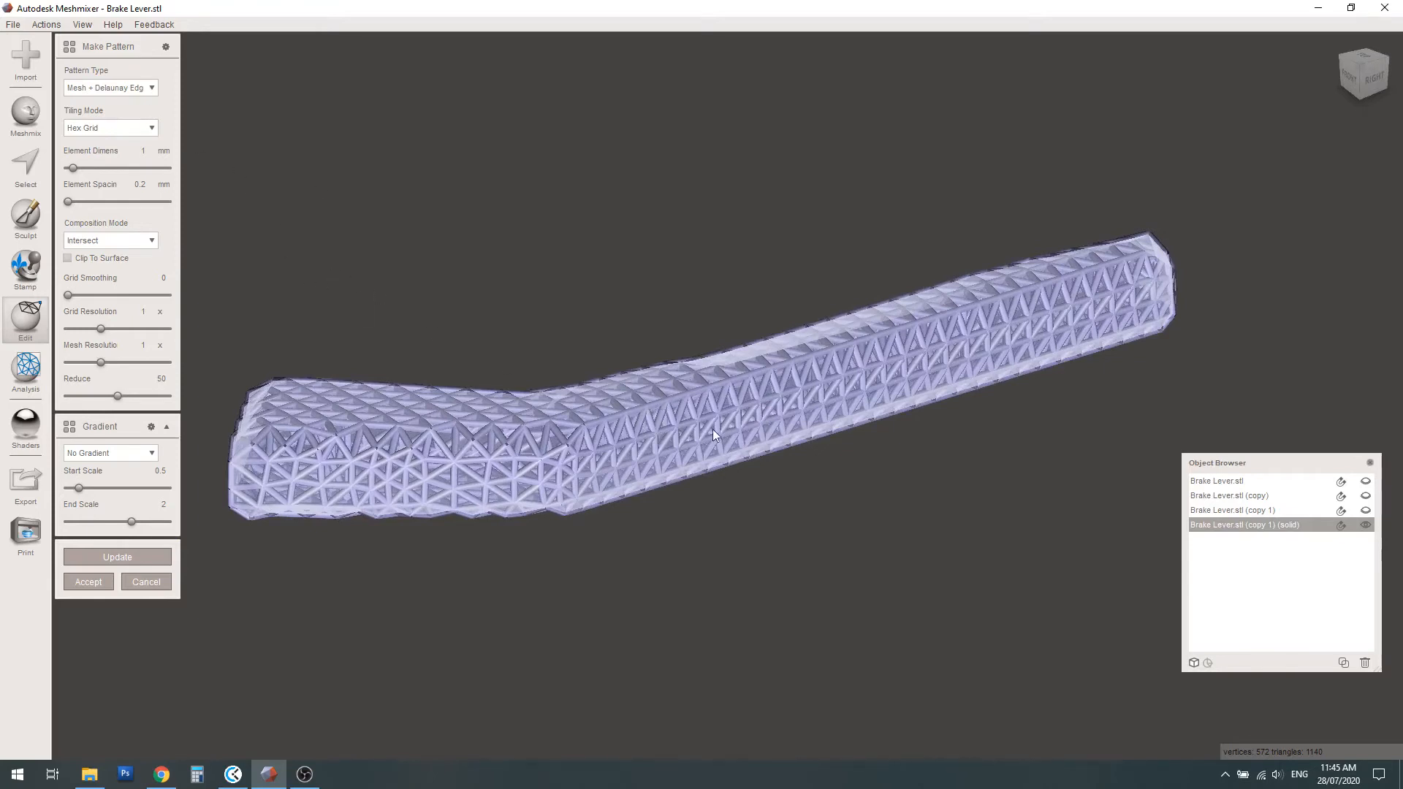
{"action": "mouse_move", "coordinate": [723, 424]}
{"action": "right_mouse_down"}
{"action": "mouse_move", "coordinate": [763, 409]}
{"action": "mouse_move", "coordinate": [748, 426]}
{"action": "right_mouse_up"}
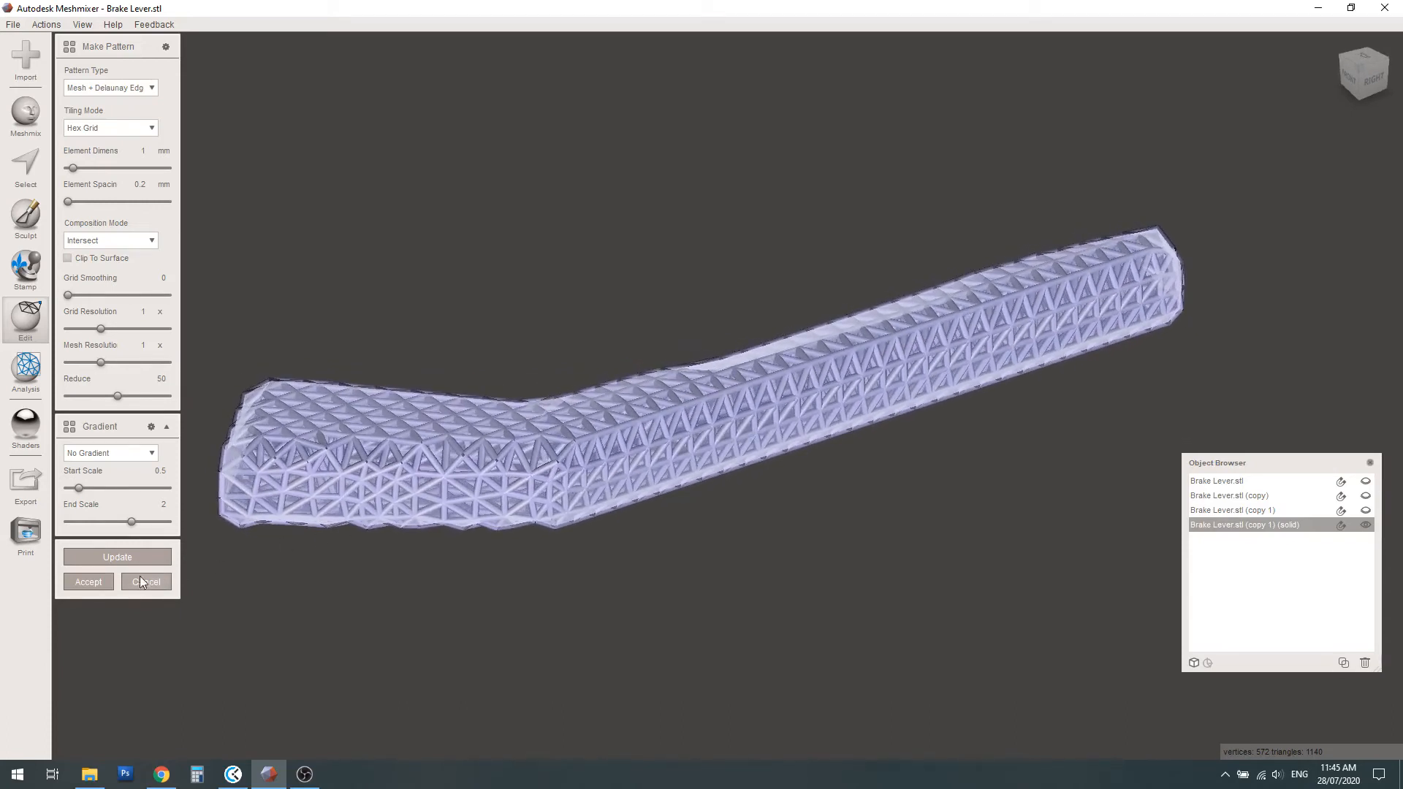
{"action": "left_click", "coordinate": [90, 581]}
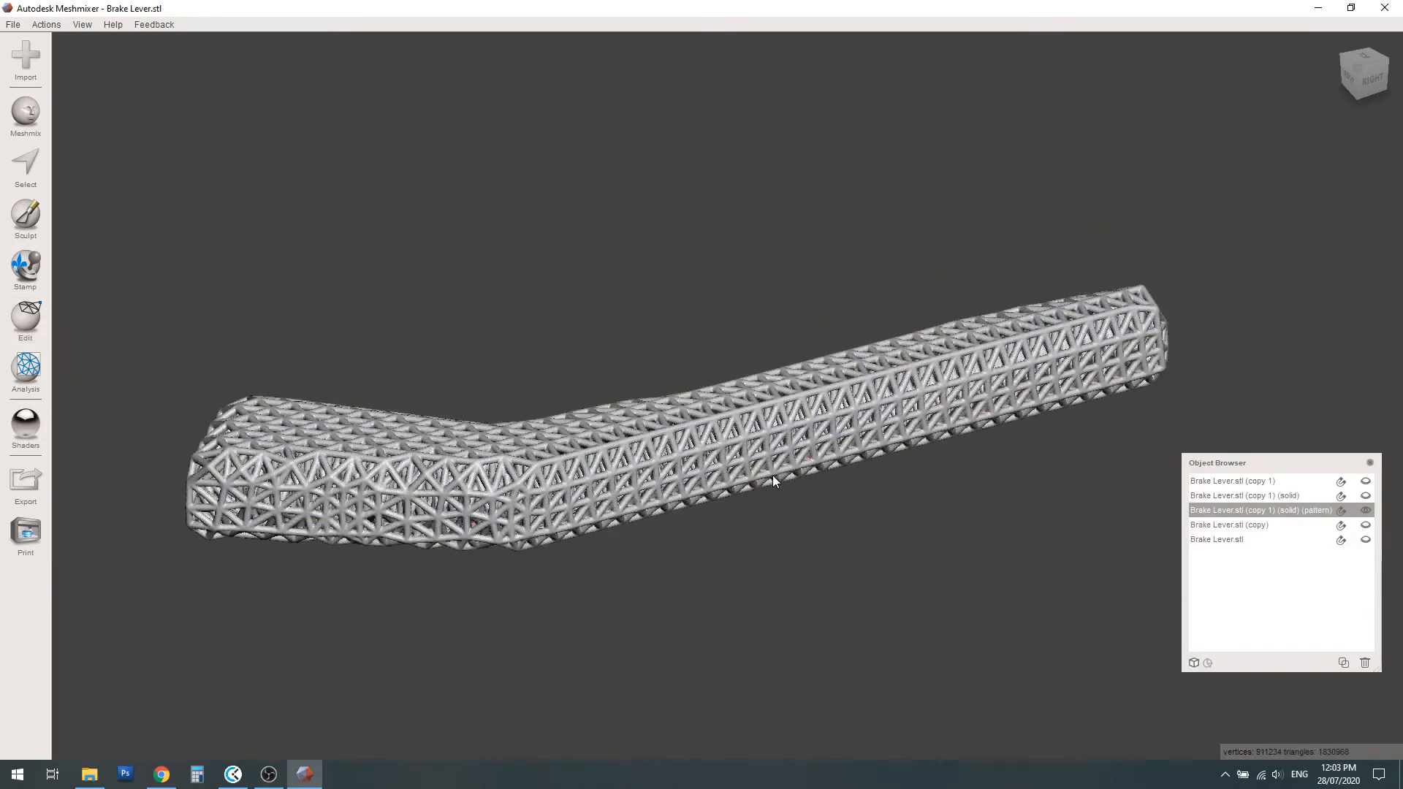
Examine the finished lattice arm from several angles and up close, checking its struts and openings
{"action": "right_click_drag", "start_coordinate": [743, 467], "coordinate": [759, 498]}
{"action": "scroll", "coordinate": [357, 629], "scroll_direction": "up", "scroll_amount": 3}
{"action": "middle_click_drag", "start_coordinate": [387, 630], "coordinate": [587, 480]}
{"action": "scroll", "coordinate": [589, 485], "scroll_direction": "up", "scroll_amount": 2}
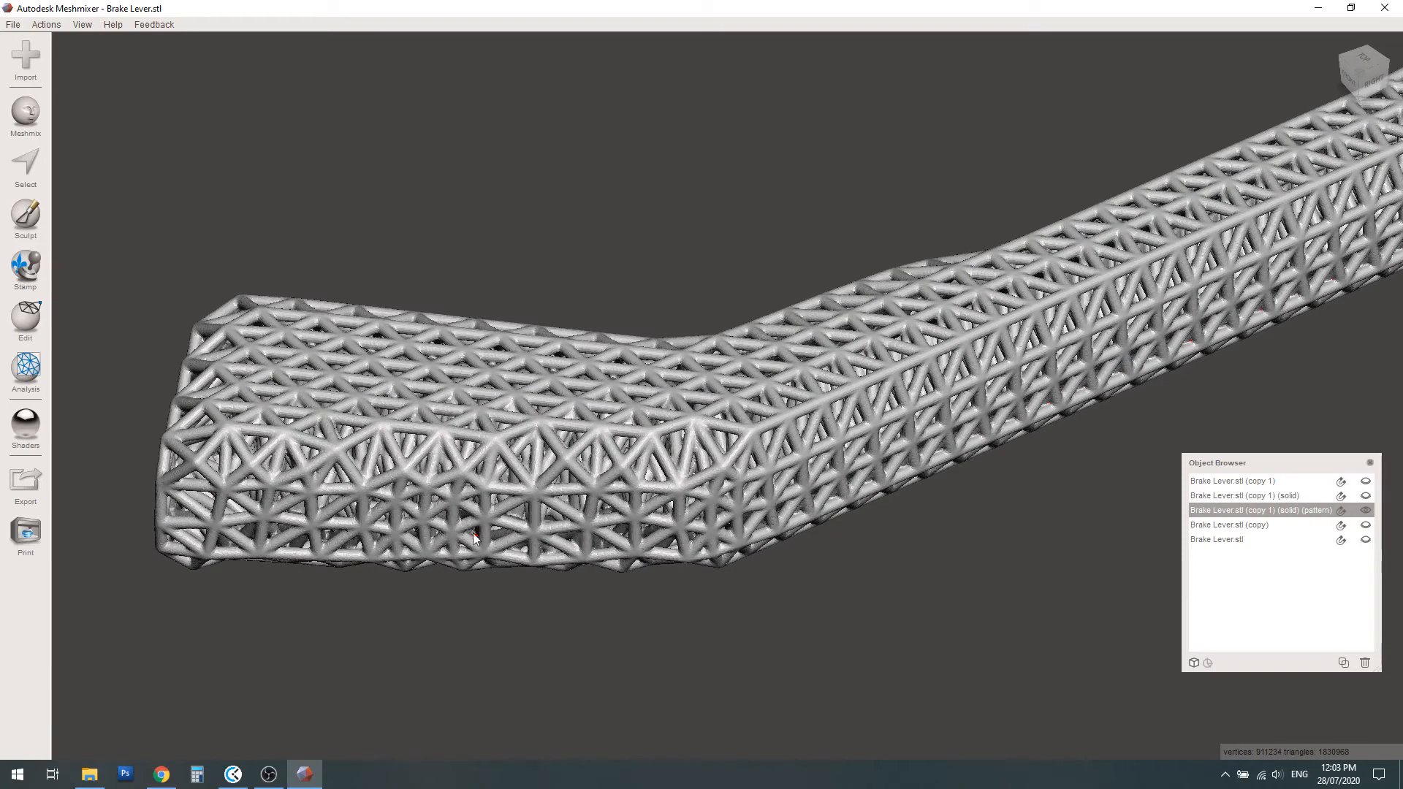
{"action": "scroll", "coordinate": [469, 552], "scroll_direction": "down", "scroll_amount": 1}
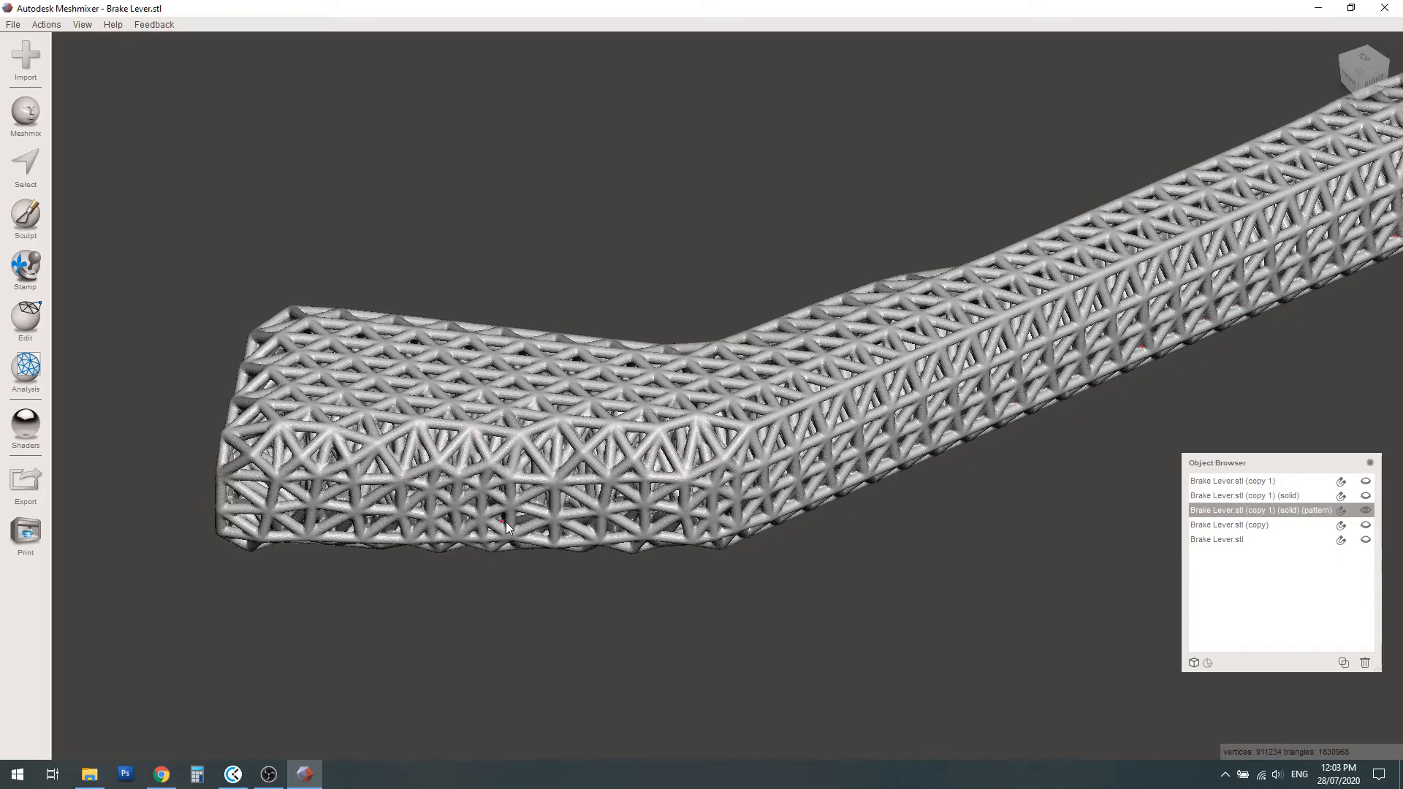
{"action": "scroll", "coordinate": [505, 515], "scroll_direction": "down", "scroll_amount": 5}
{"action": "middle_click_drag", "start_coordinate": [769, 391], "coordinate": [682, 454]}
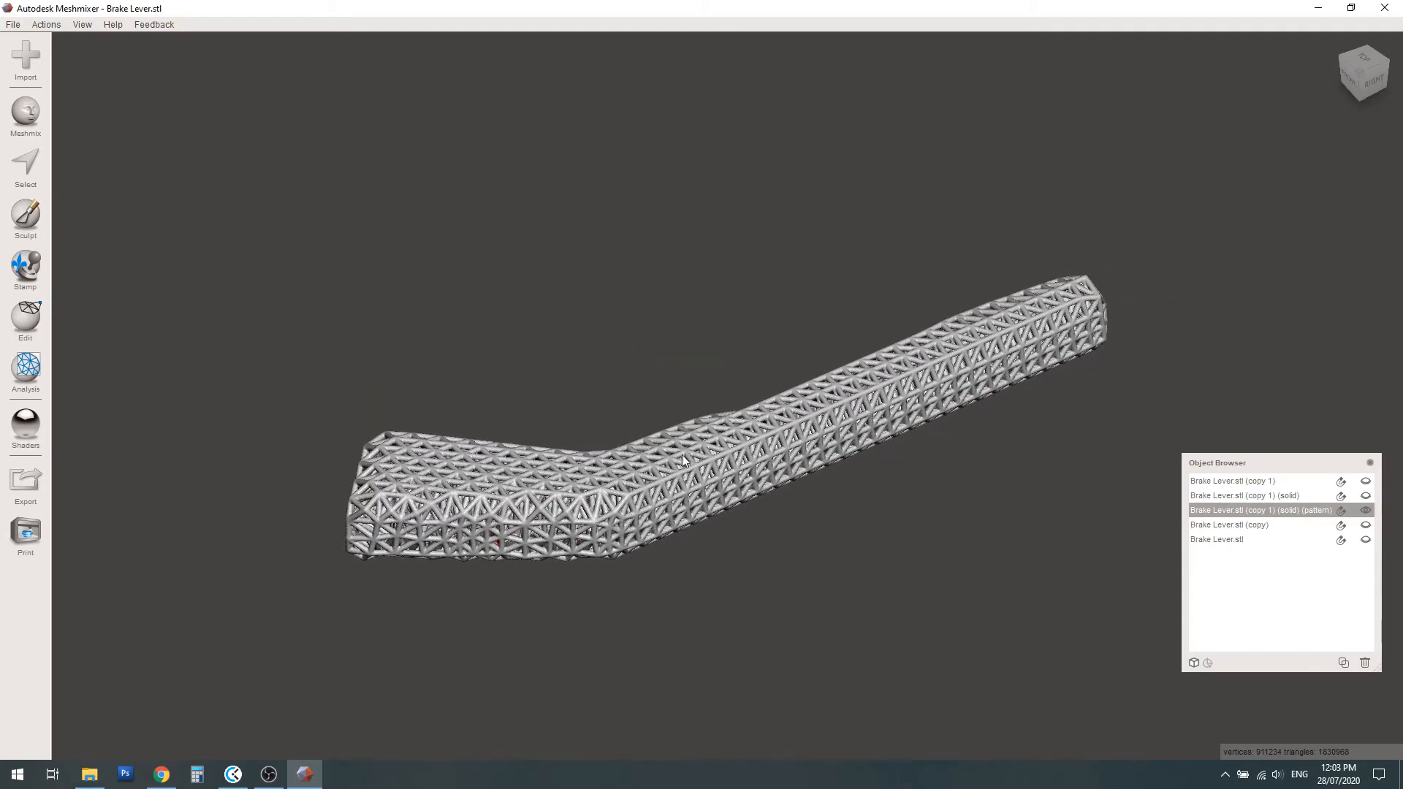
{"action": "scroll", "coordinate": [750, 476], "scroll_direction": "up", "scroll_amount": 2}
{"action": "right_click_drag", "start_coordinate": [751, 475], "coordinate": [734, 444]}
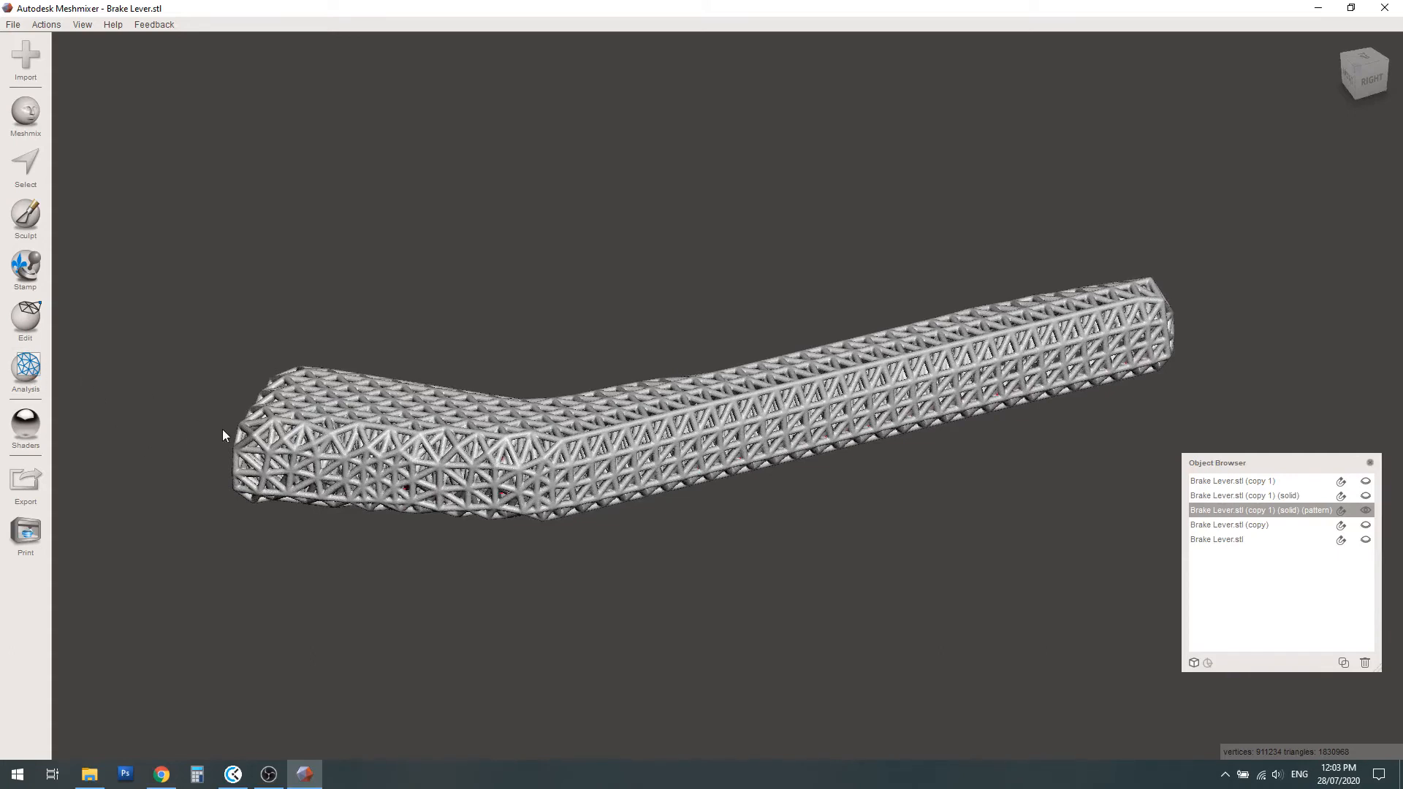
Run the Inspector on the lattice arm and auto-repair all its mesh defects using Flat Fill
{"action": "left_click", "coordinate": [29, 372]}
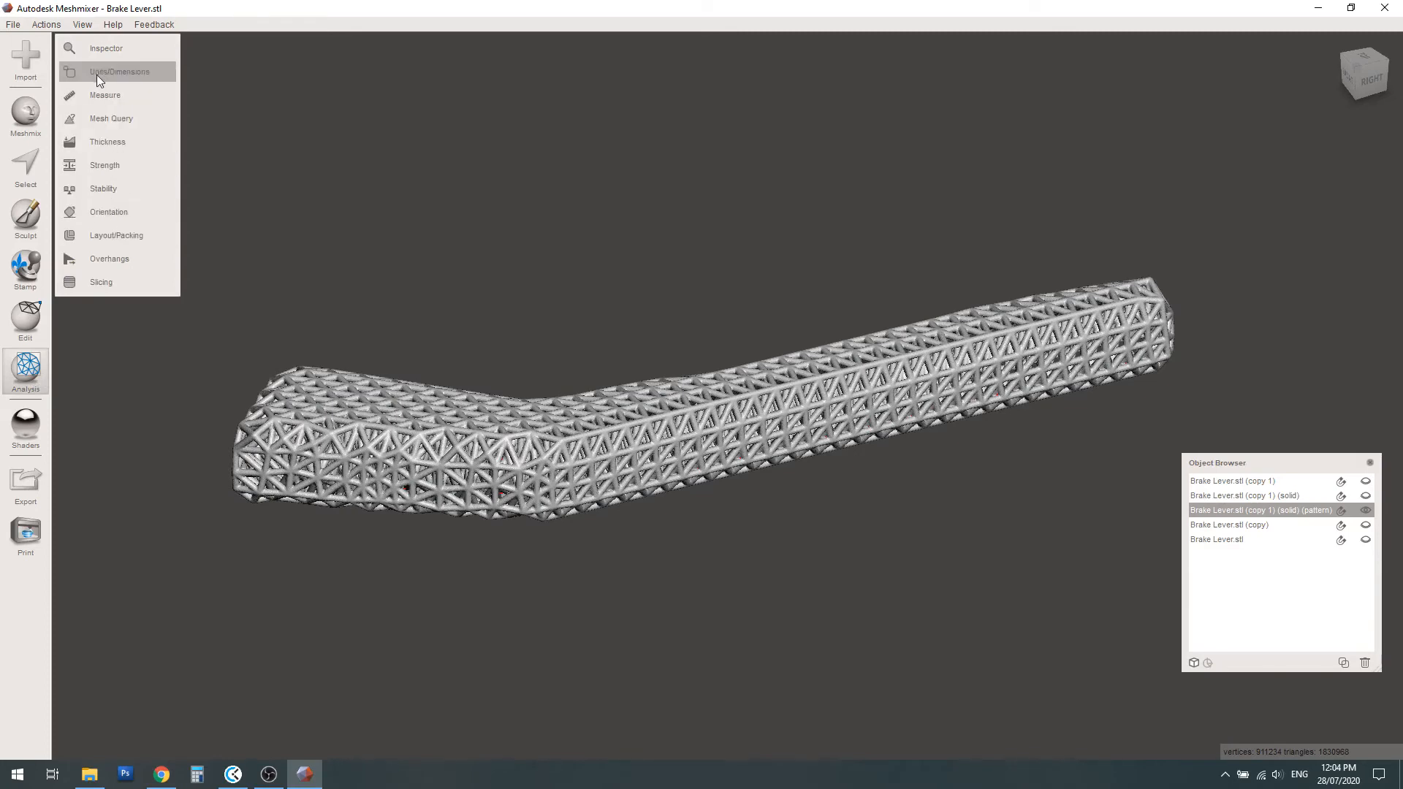
{"action": "left_click", "coordinate": [133, 51]}
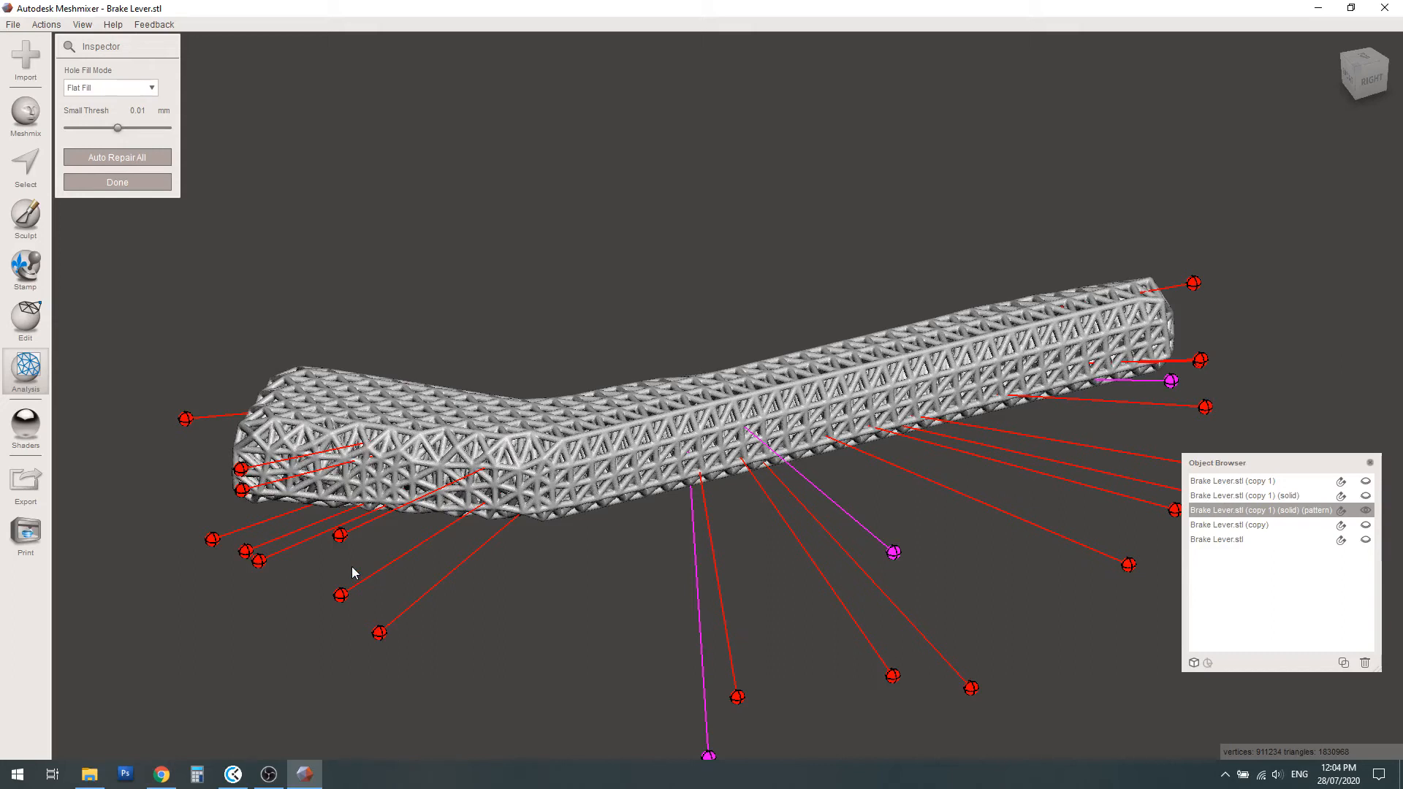
{"action": "left_click", "coordinate": [136, 158]}
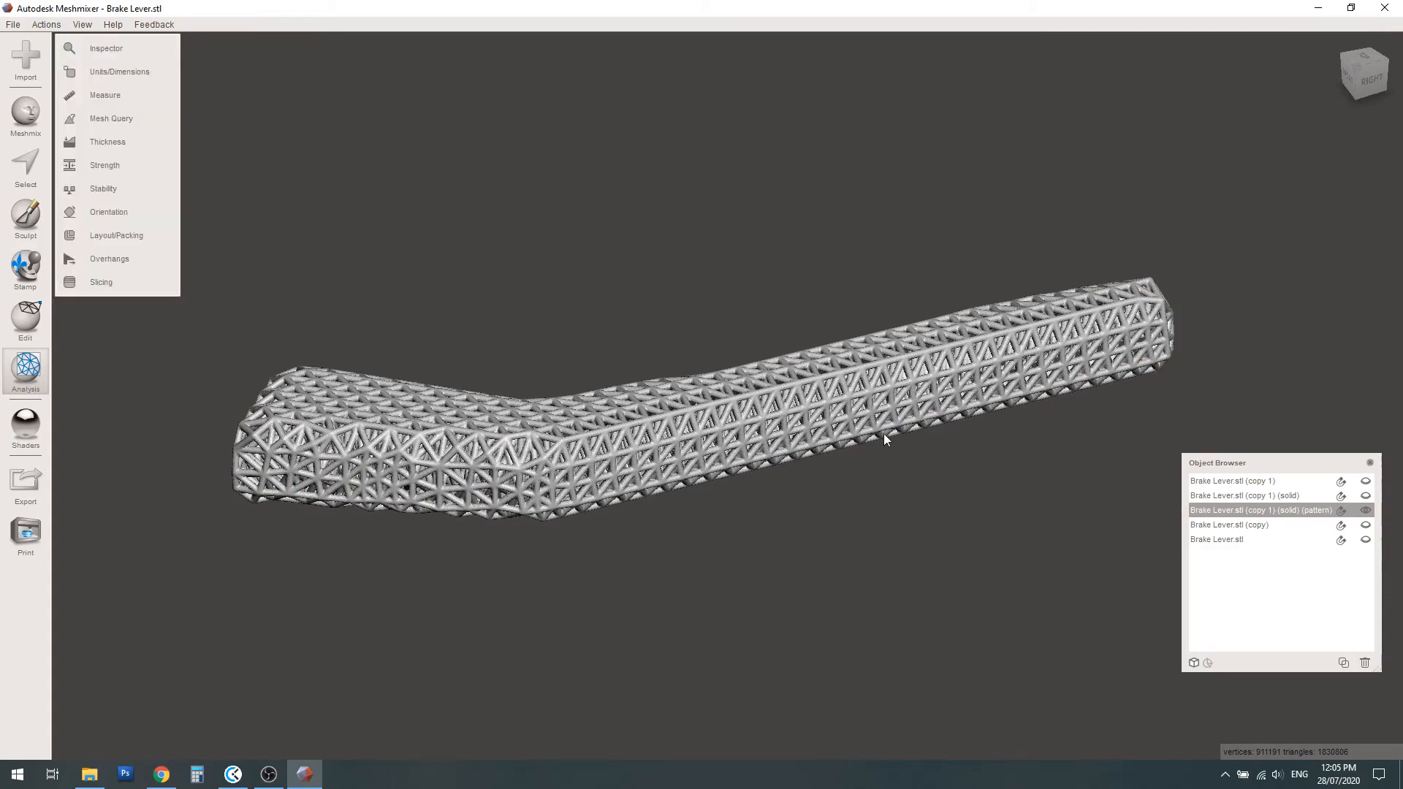
Show the pivot head and ring end together with the lattice arm and check how the three parts meet
{"action": "mouse_move", "coordinate": [883, 432]}
{"action": "right_mouse_down"}
{"action": "mouse_move", "coordinate": [862, 515]}
{"action": "mouse_move", "coordinate": [862, 450]}
{"action": "mouse_move", "coordinate": [873, 462]}
{"action": "mouse_move", "coordinate": [885, 446]}
{"action": "right_mouse_up"}
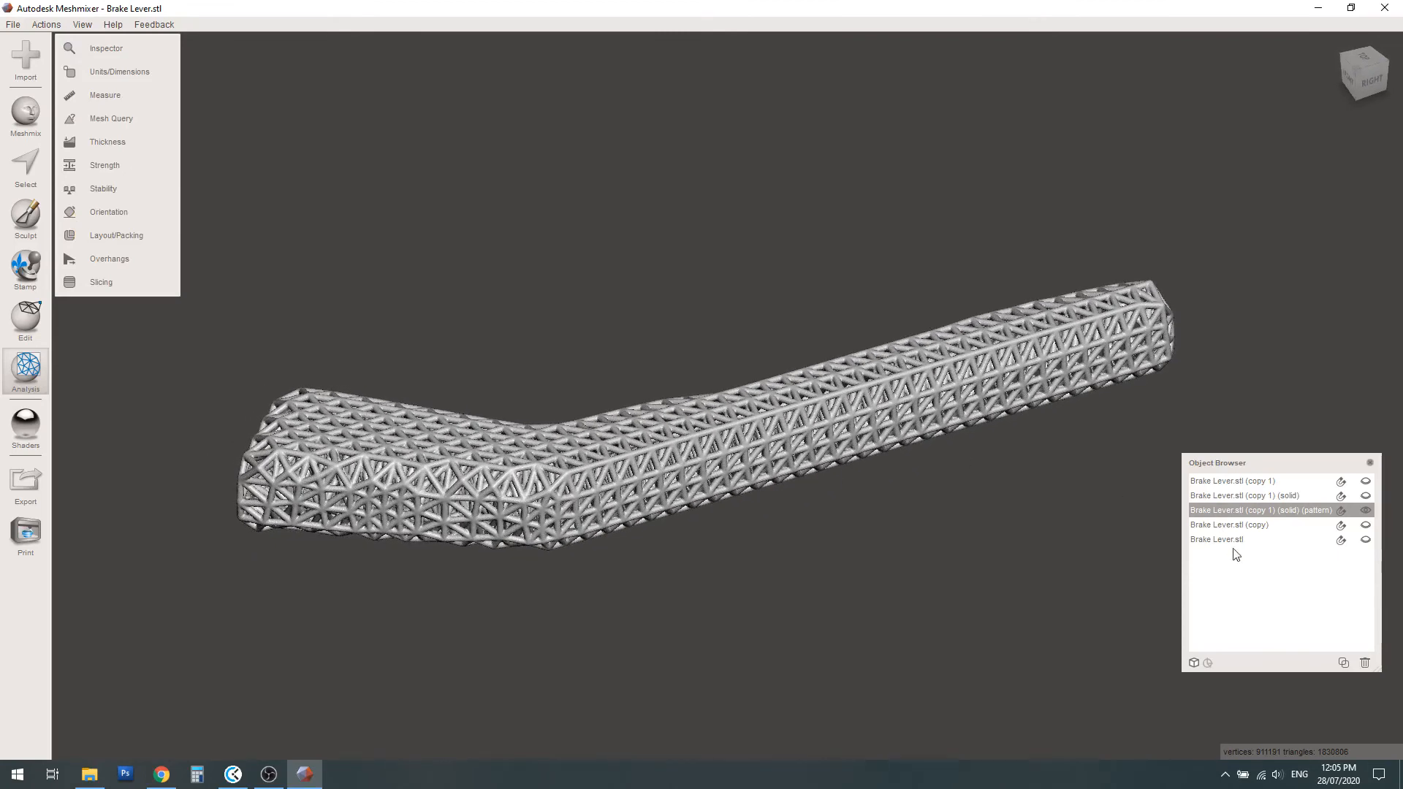
{"action": "left_click", "coordinate": [1363, 526]}
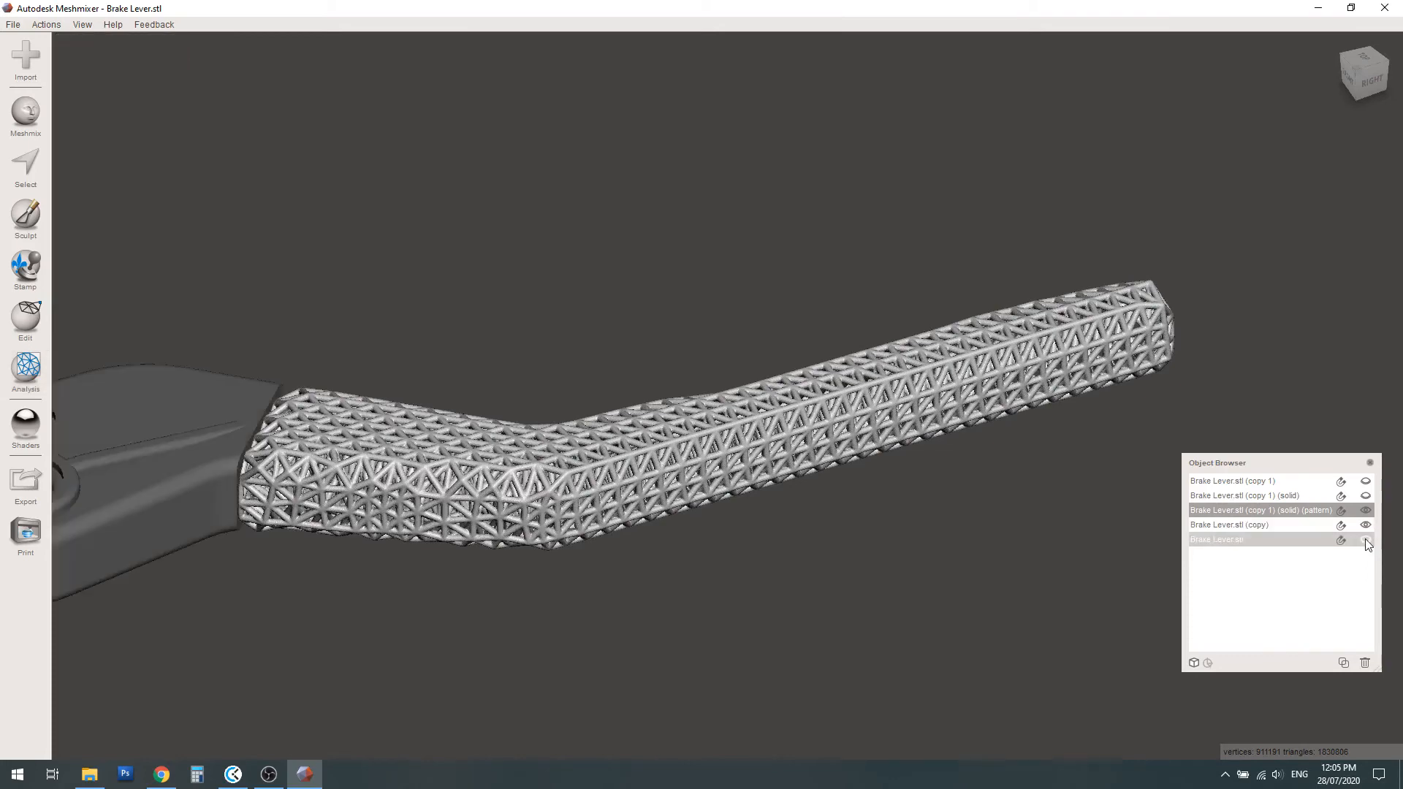
{"action": "left_click", "coordinate": [1366, 541]}
{"action": "scroll", "coordinate": [1081, 444], "scroll_direction": "down", "scroll_amount": 4}
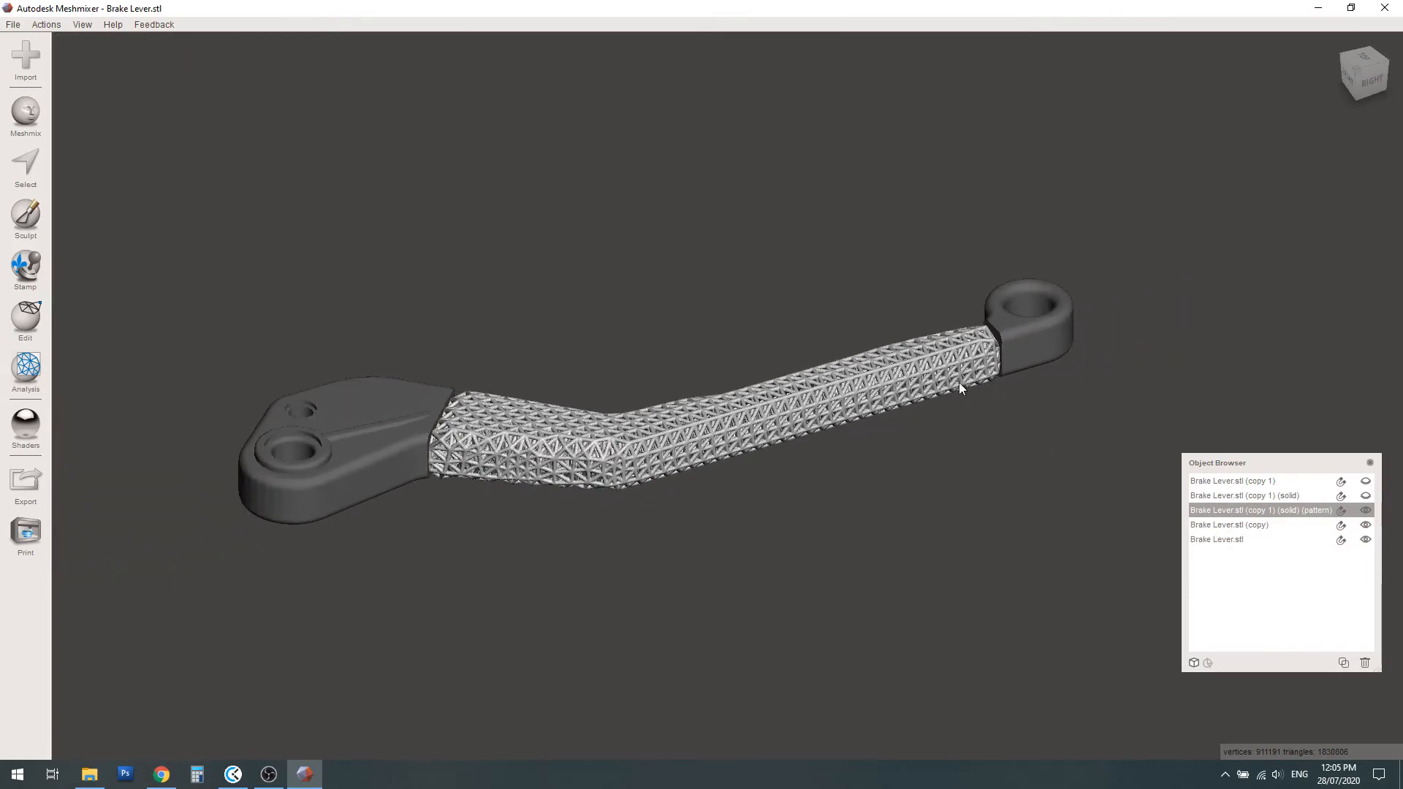
{"action": "mouse_move", "coordinate": [958, 383]}
{"action": "right_mouse_down"}
{"action": "mouse_move", "coordinate": [883, 421]}
{"action": "mouse_move", "coordinate": [922, 420]}
{"action": "mouse_move", "coordinate": [941, 372]}
{"action": "right_mouse_up"}
{"action": "scroll", "coordinate": [942, 378], "scroll_direction": "up", "scroll_amount": 6}
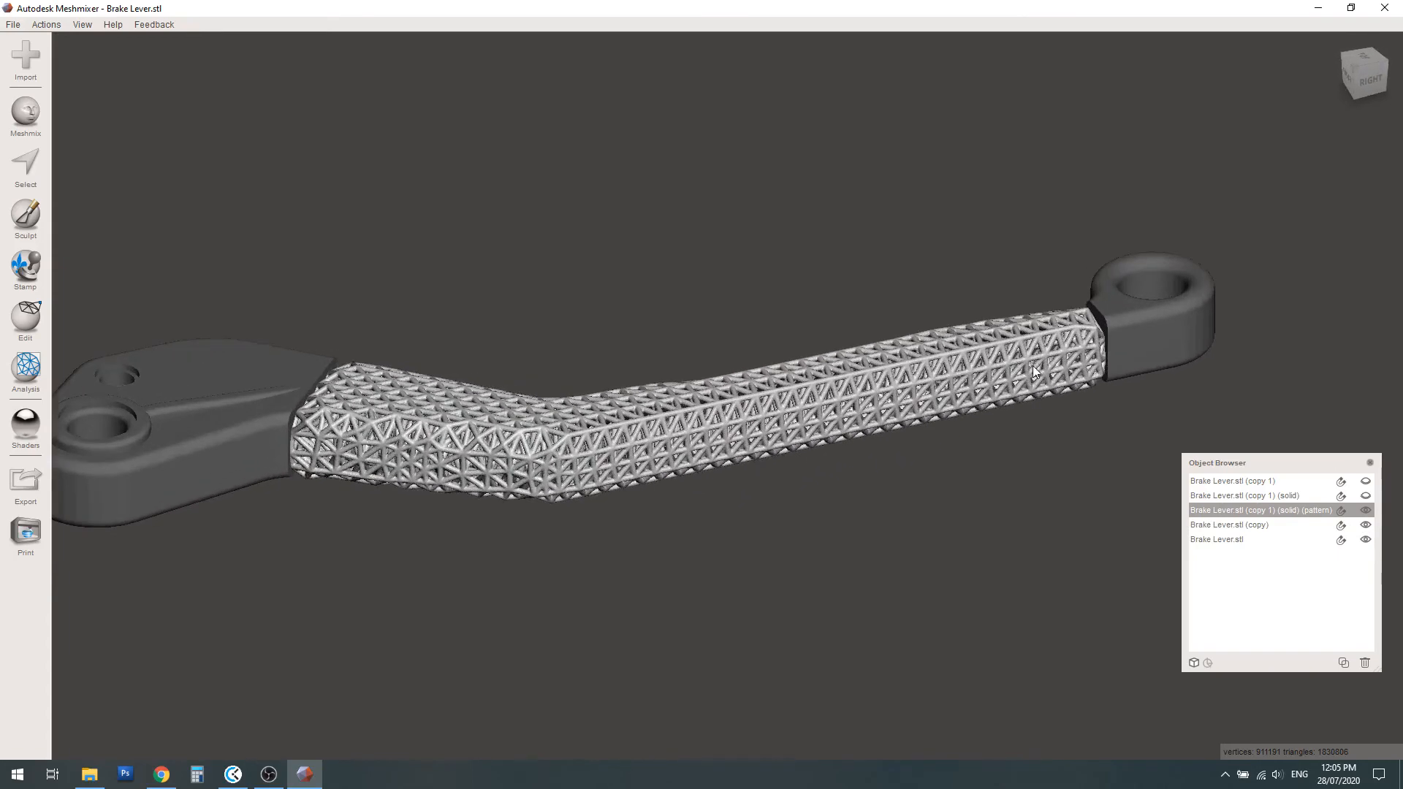
Transform the ring end about 0.56 mm in the negative X direction so it overlaps the lattice arm, and accept the move
{"action": "middle_click_drag", "start_coordinate": [906, 404], "coordinate": [729, 473]}
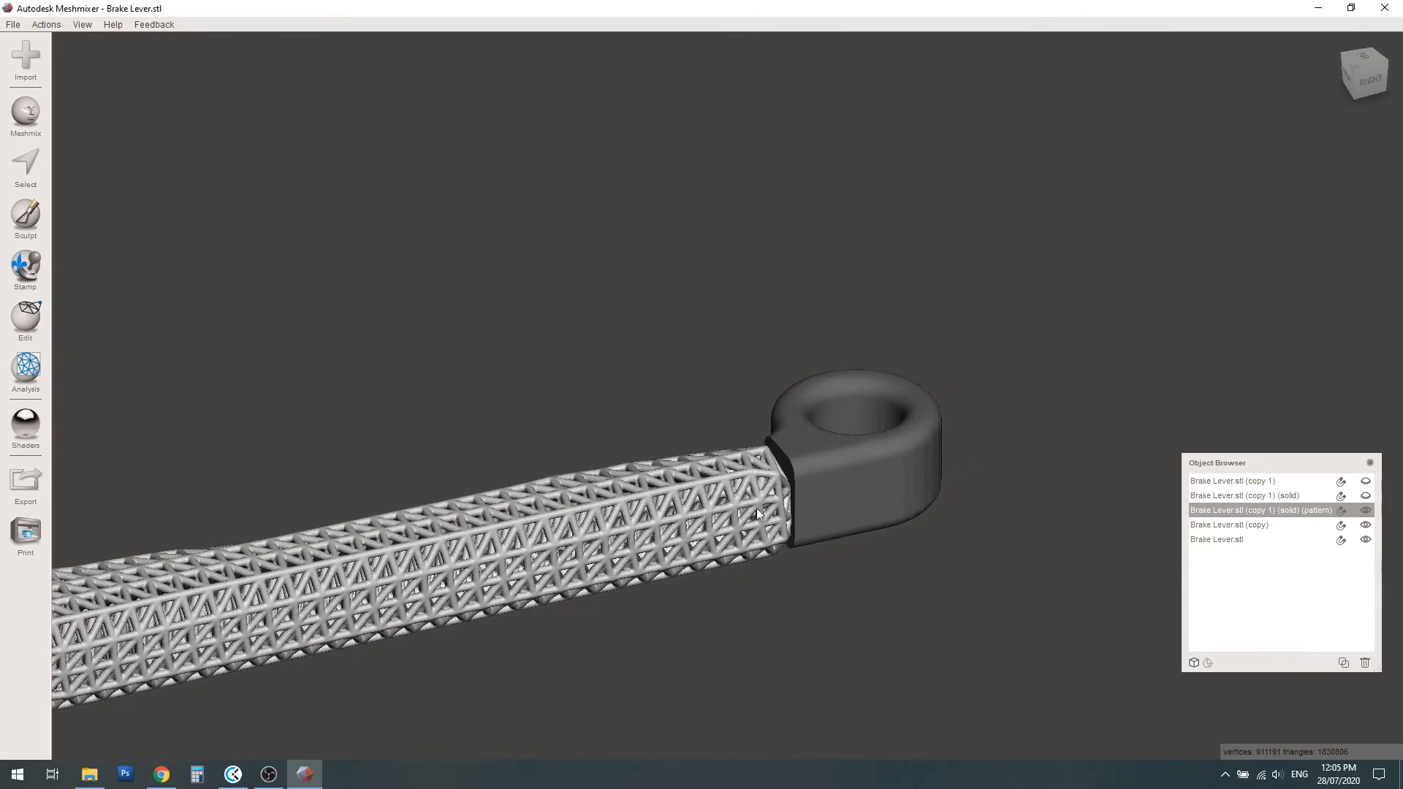
{"action": "scroll", "coordinate": [844, 520], "scroll_direction": "up", "scroll_amount": 3}
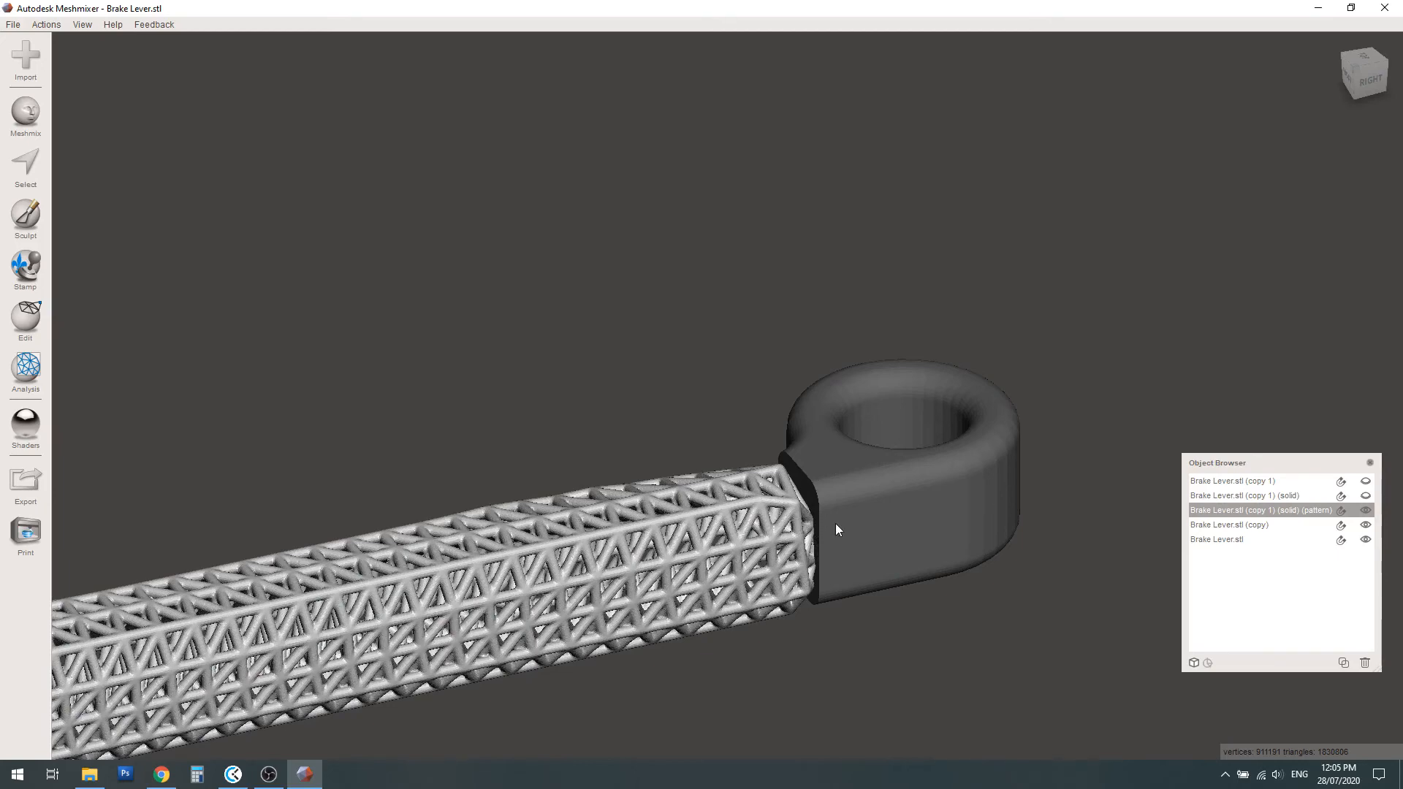
{"action": "right_click_drag", "start_coordinate": [835, 523], "coordinate": [776, 530]}
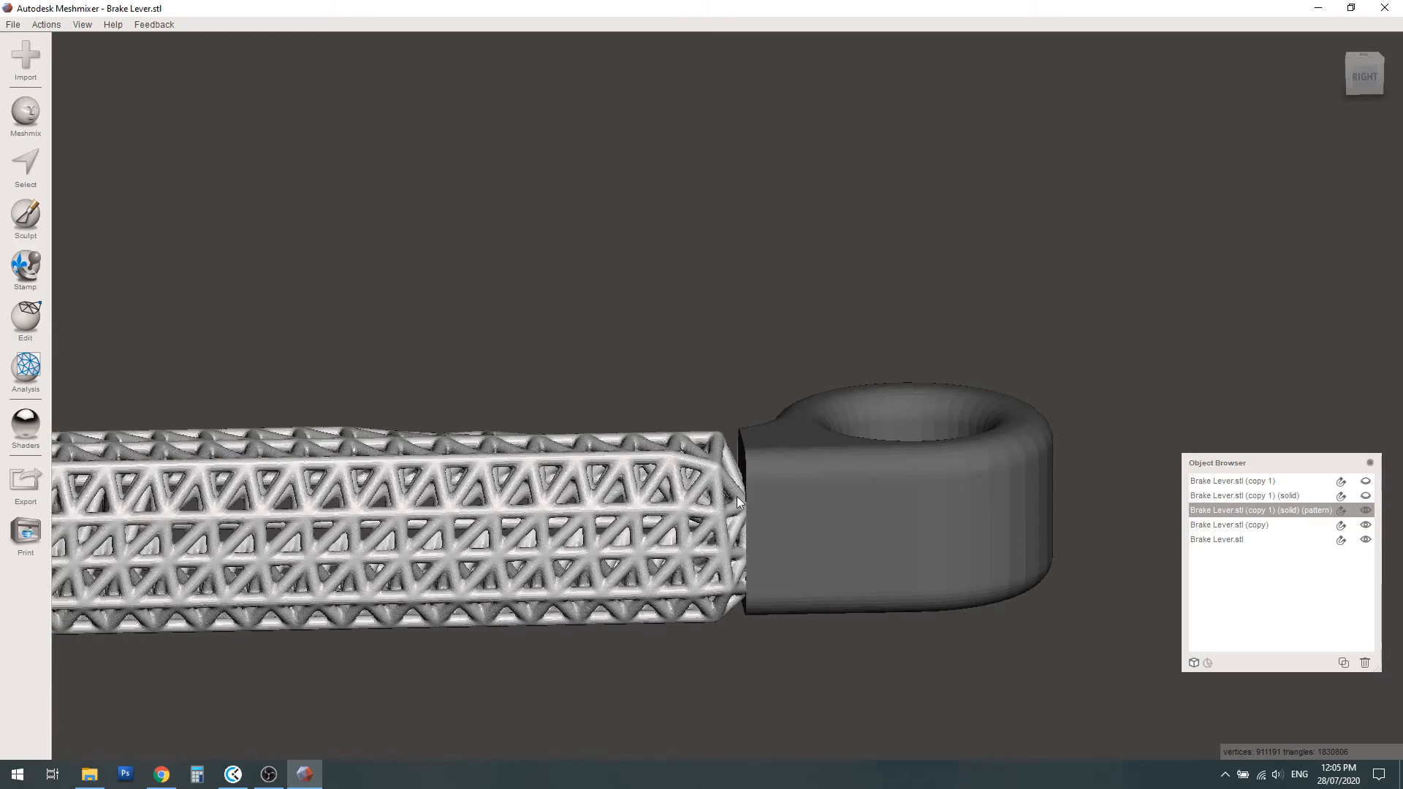
{"action": "left_click", "coordinate": [1225, 539]}
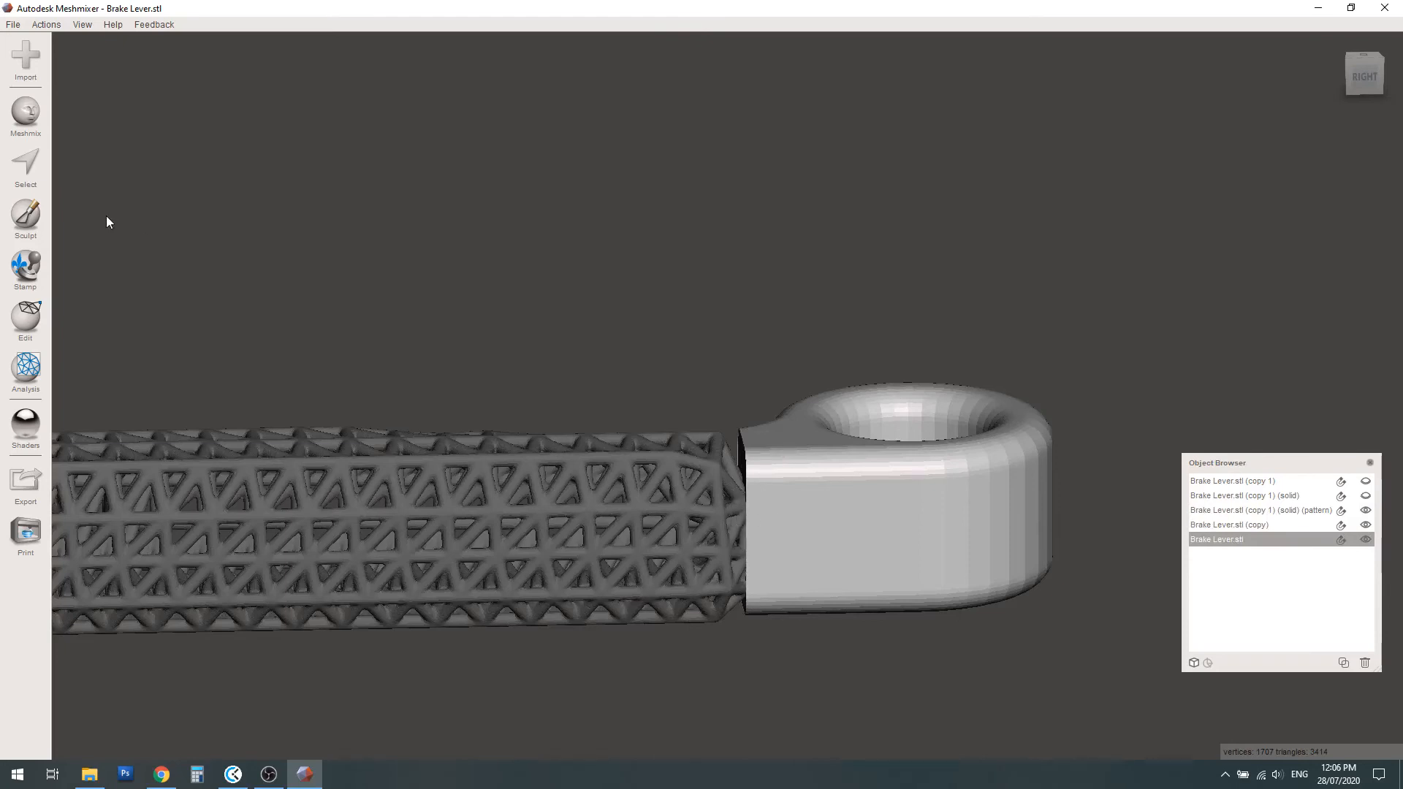
{"action": "left_click", "coordinate": [27, 321]}
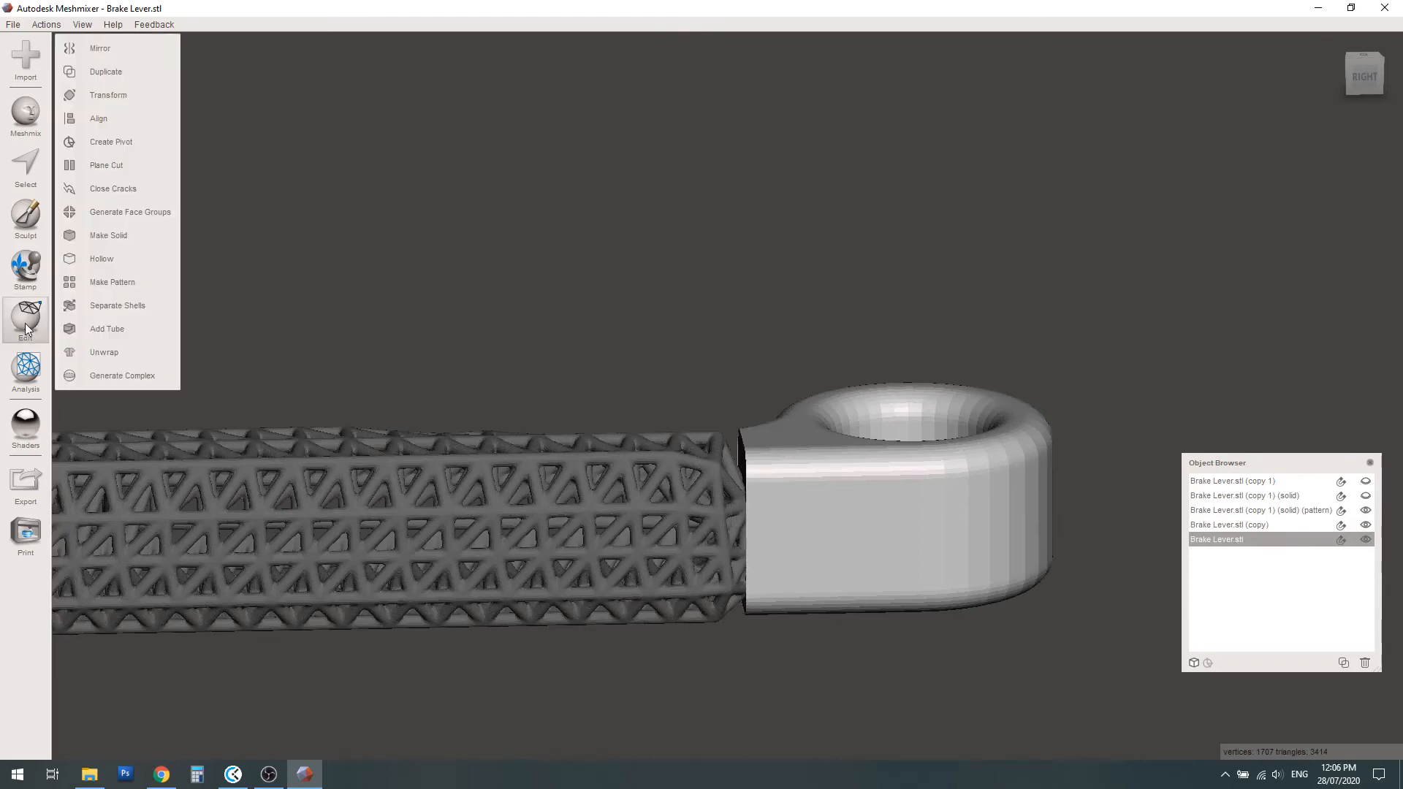
{"action": "left_click", "coordinate": [102, 96]}
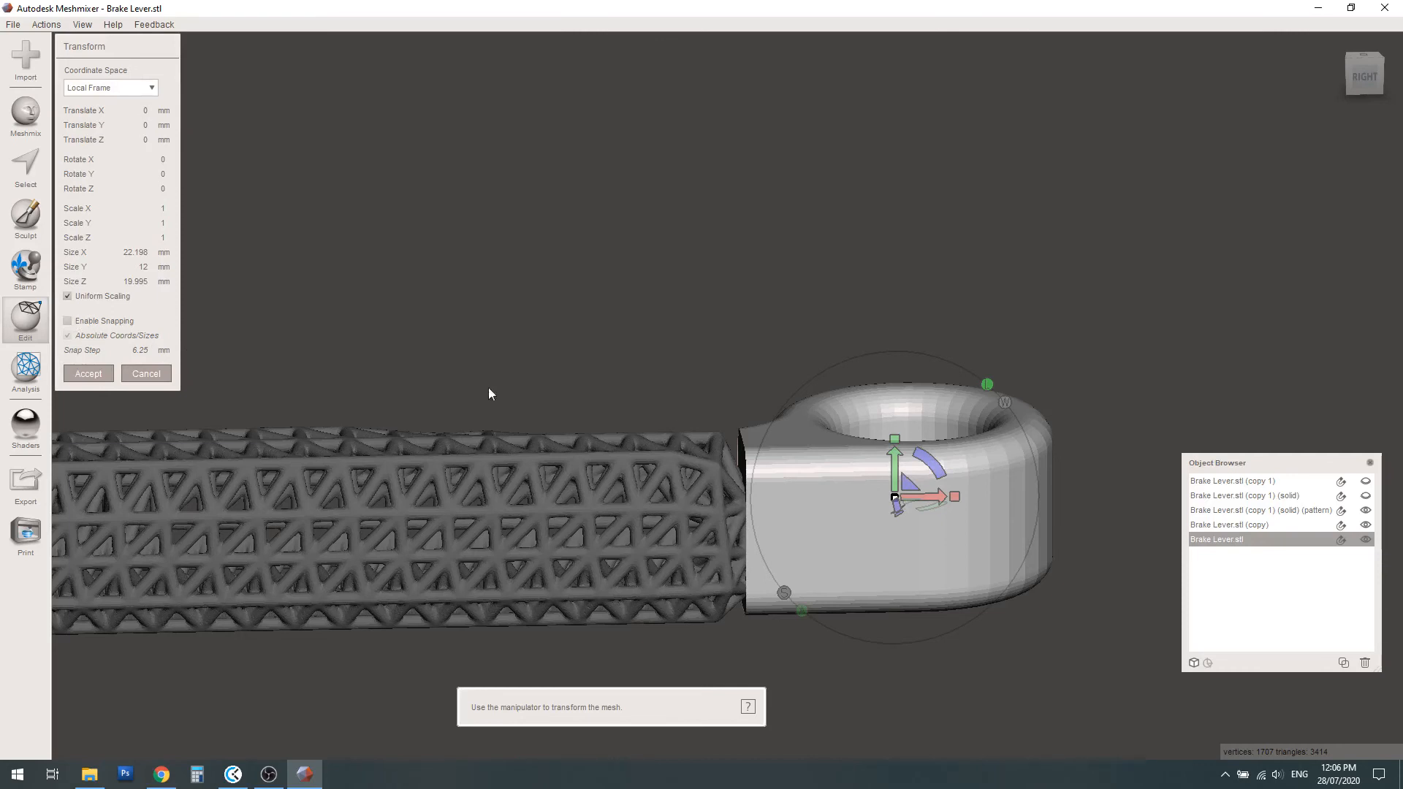
{"action": "left_click_drag", "start_coordinate": [937, 497], "coordinate": [928, 497]}
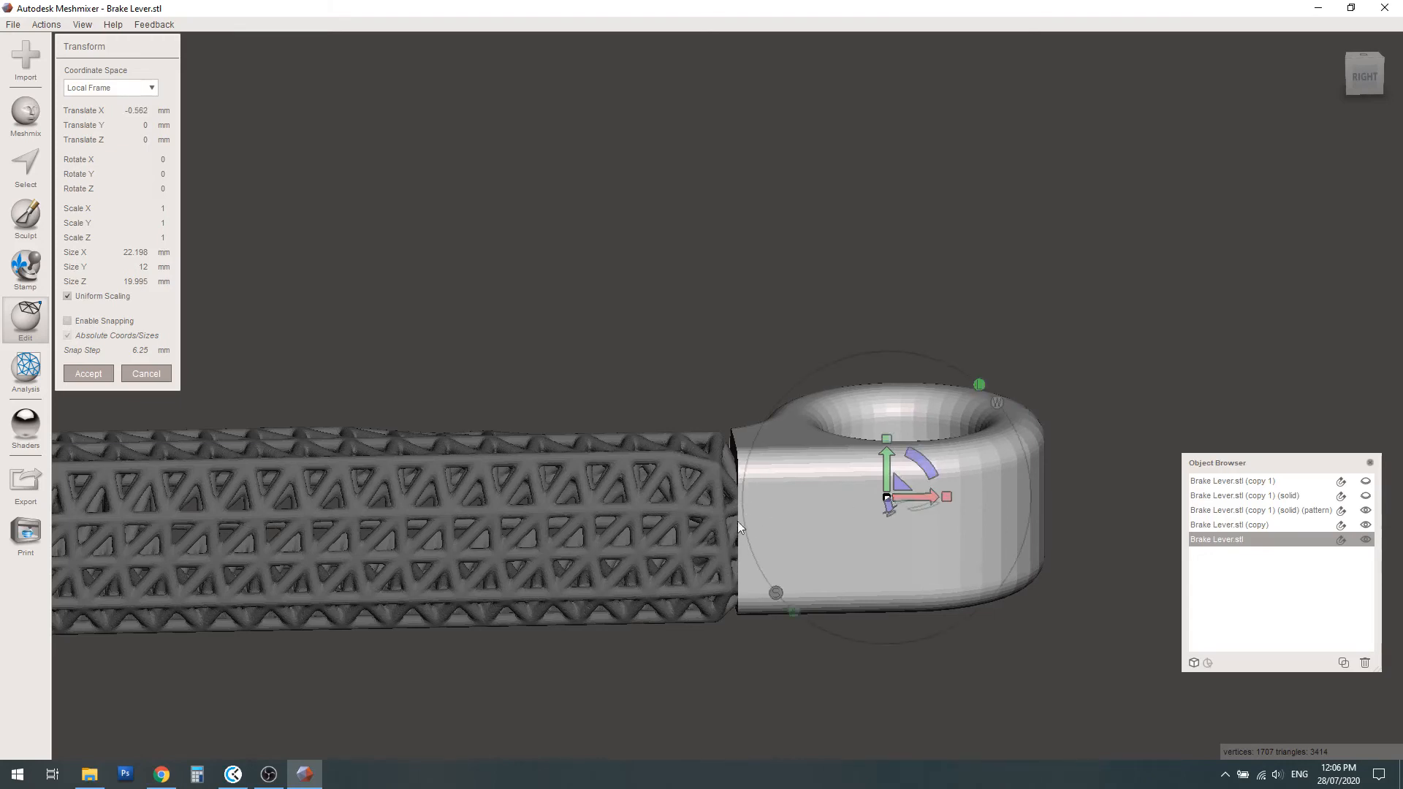
{"action": "left_click", "coordinate": [81, 373]}
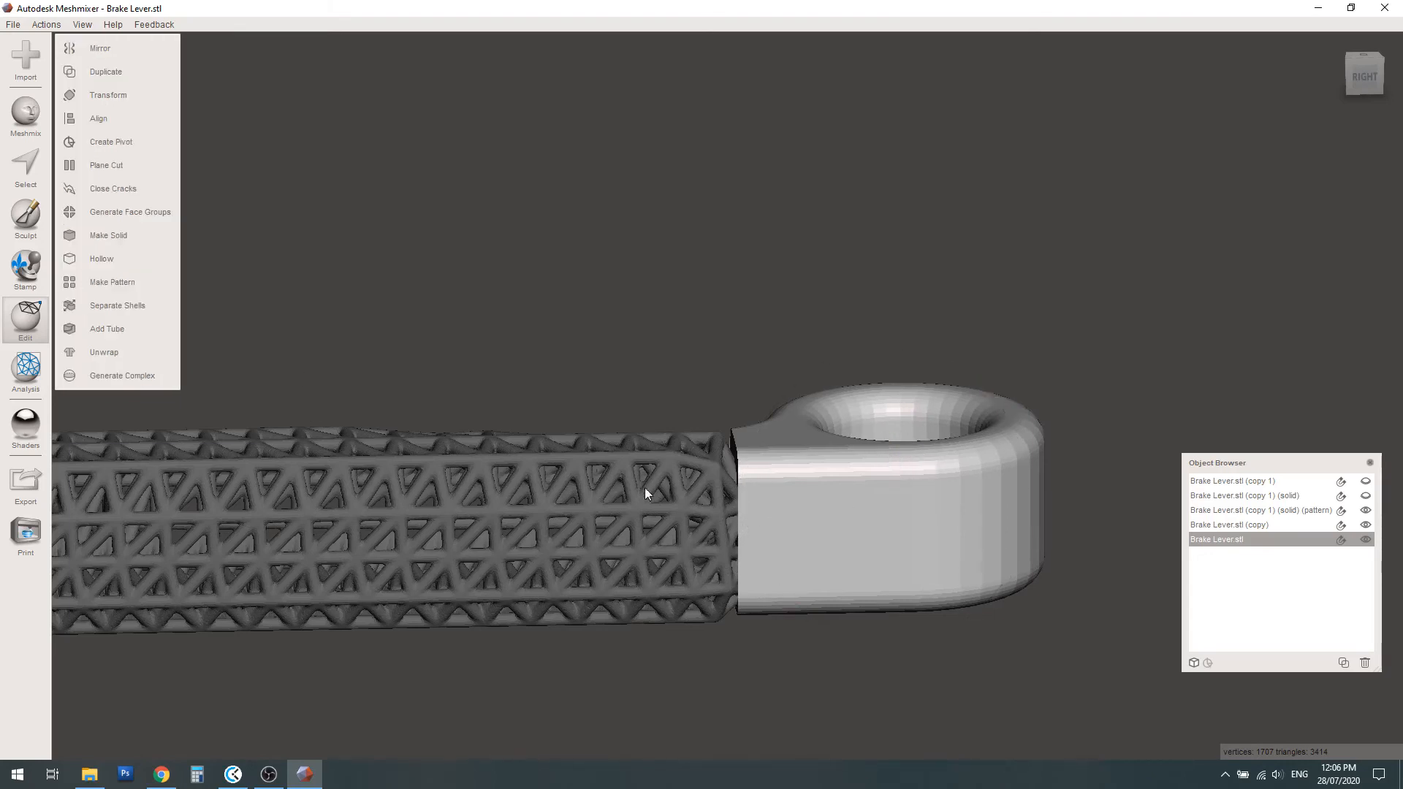
Transform the pivot head toward the lattice arm, translating it about 0.65 mm in X and 0.37 mm in Z
{"action": "scroll", "coordinate": [818, 532], "scroll_direction": "down", "scroll_amount": 2}
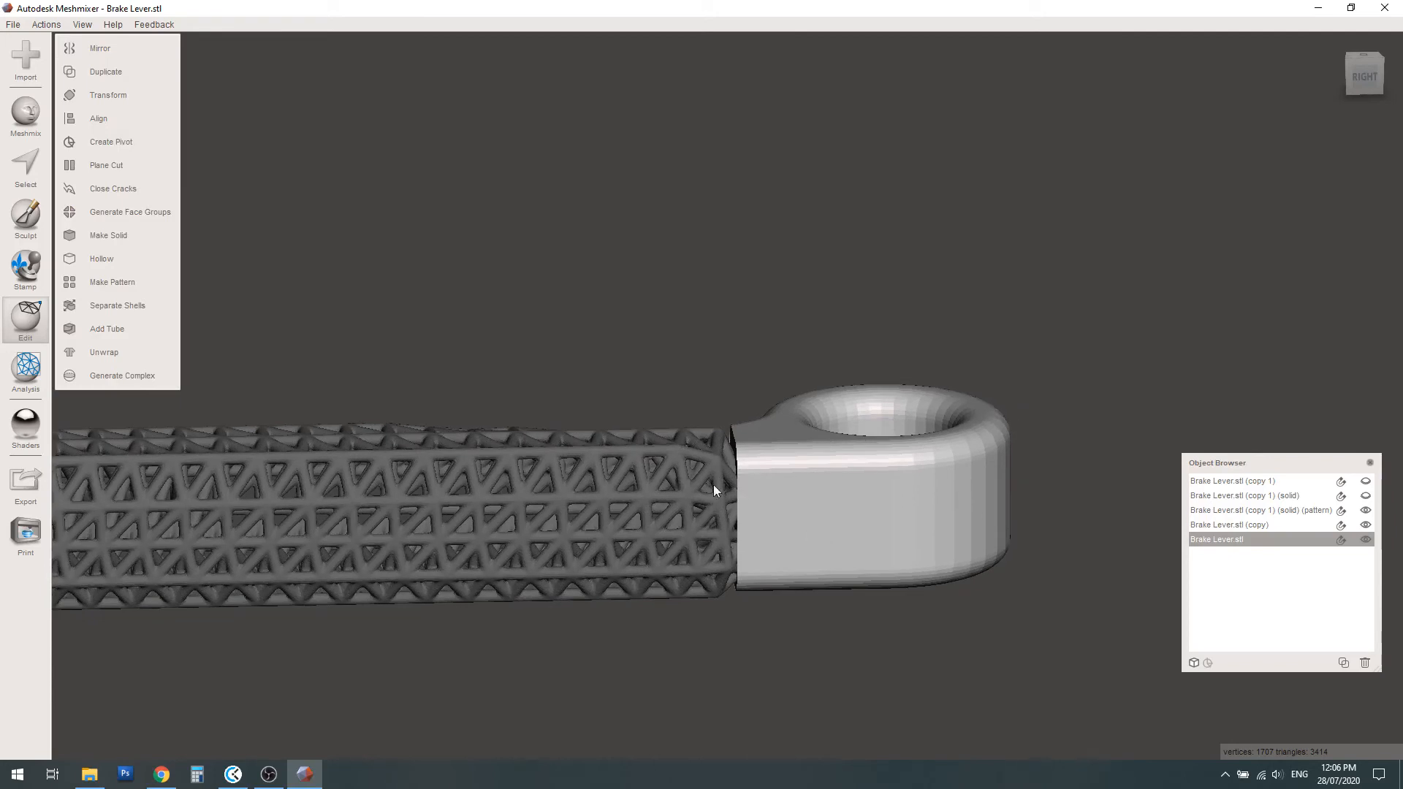
{"action": "scroll", "coordinate": [810, 514], "scroll_direction": "down", "scroll_amount": 5}
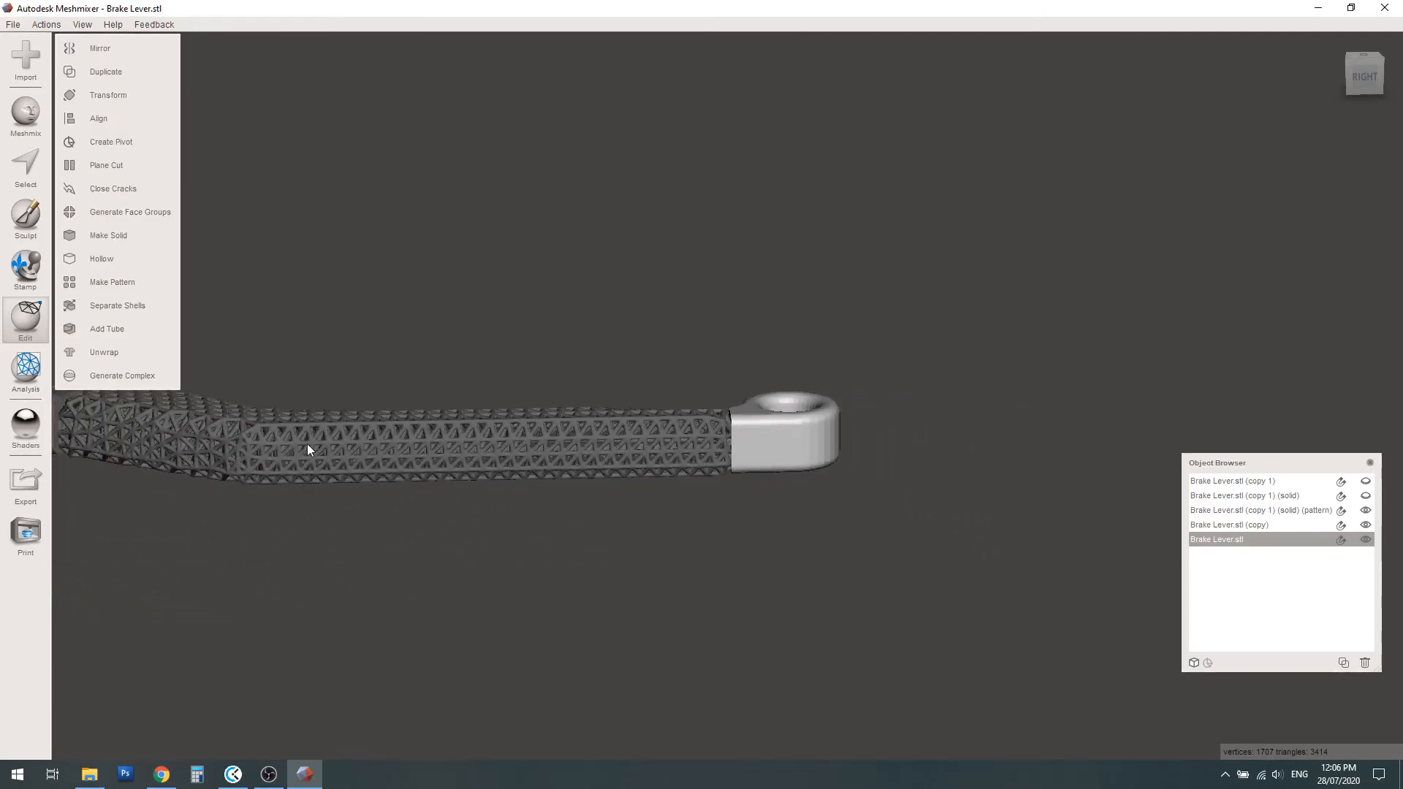
{"action": "middle_click_drag", "start_coordinate": [307, 448], "coordinate": [590, 519]}
{"action": "right_click_drag", "start_coordinate": [375, 475], "coordinate": [430, 618]}
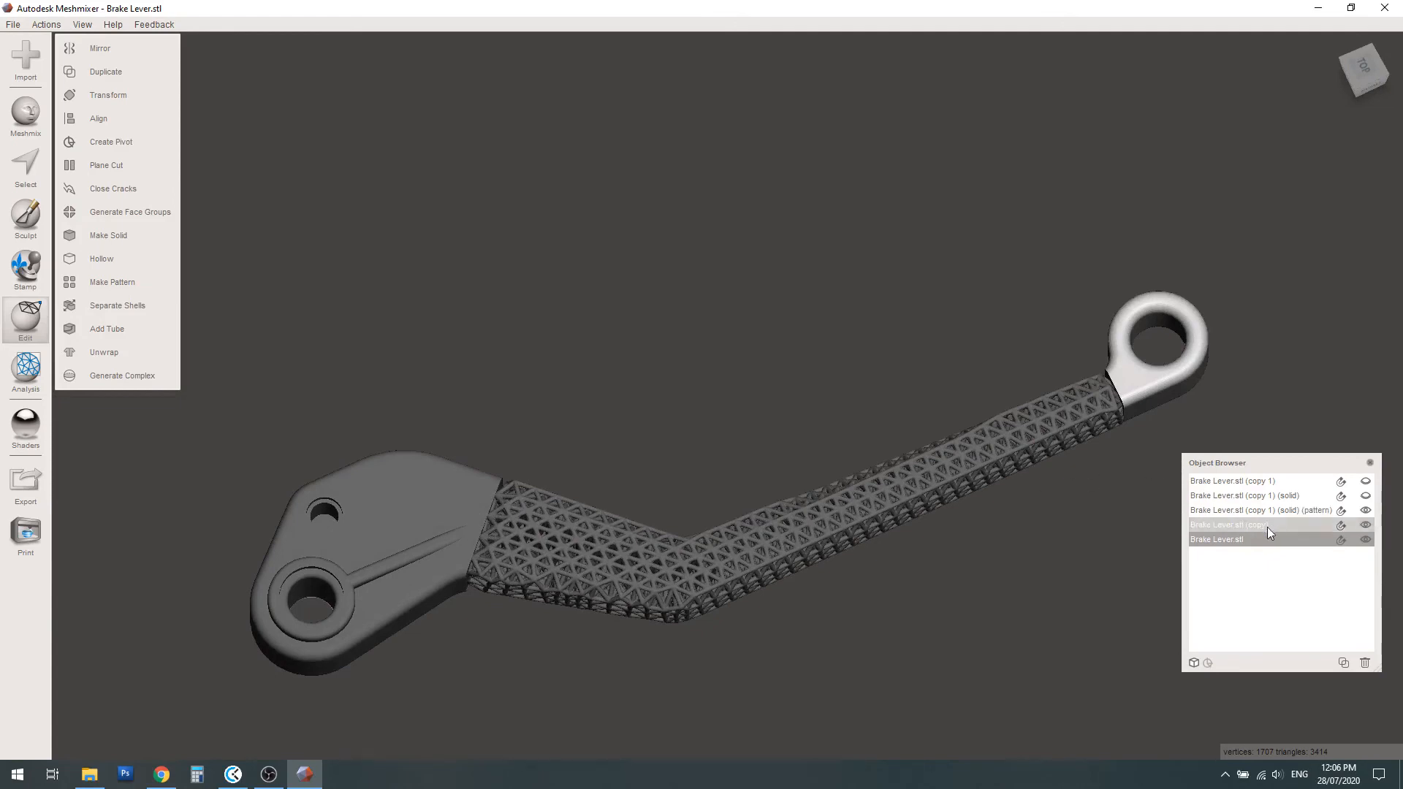
{"action": "left_click", "coordinate": [1206, 525]}
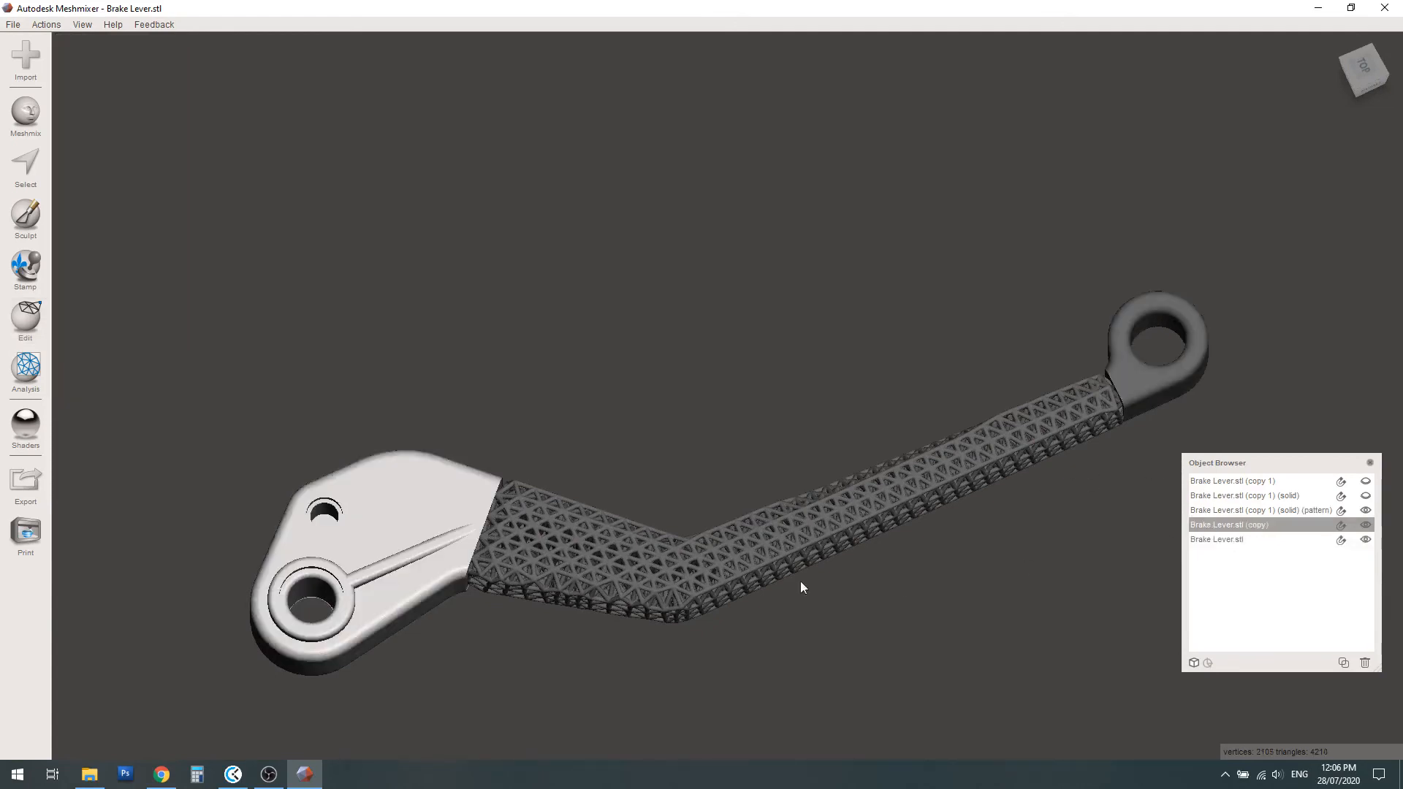
{"action": "scroll", "coordinate": [507, 609], "scroll_direction": "up", "scroll_amount": 4}
{"action": "middle_click_drag", "start_coordinate": [361, 613], "coordinate": [542, 539]}
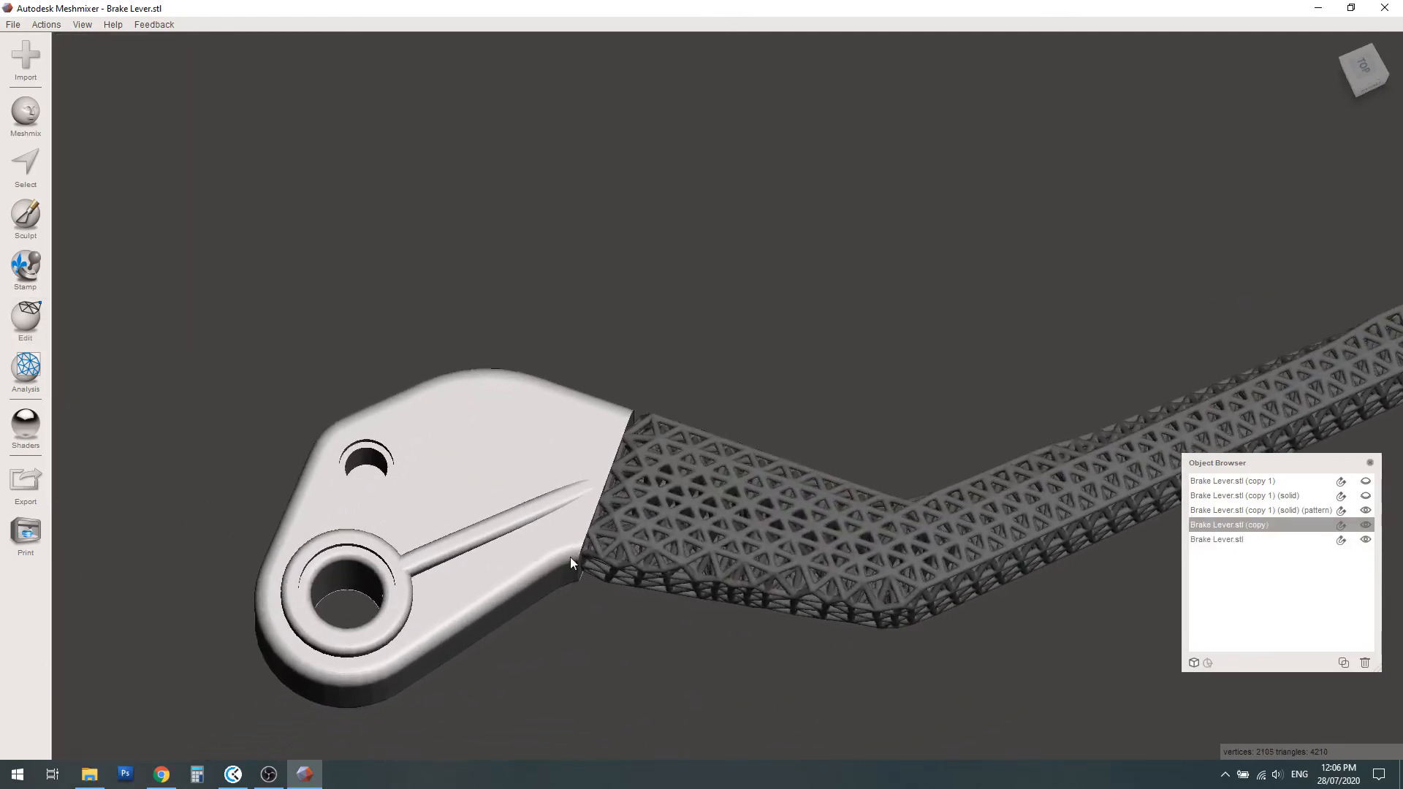
{"action": "scroll", "coordinate": [567, 556], "scroll_direction": "up", "scroll_amount": 4}
{"action": "mouse_move", "coordinate": [562, 556]}
{"action": "right_mouse_down"}
{"action": "mouse_move", "coordinate": [593, 532]}
{"action": "mouse_move", "coordinate": [577, 536]}
{"action": "right_mouse_up"}
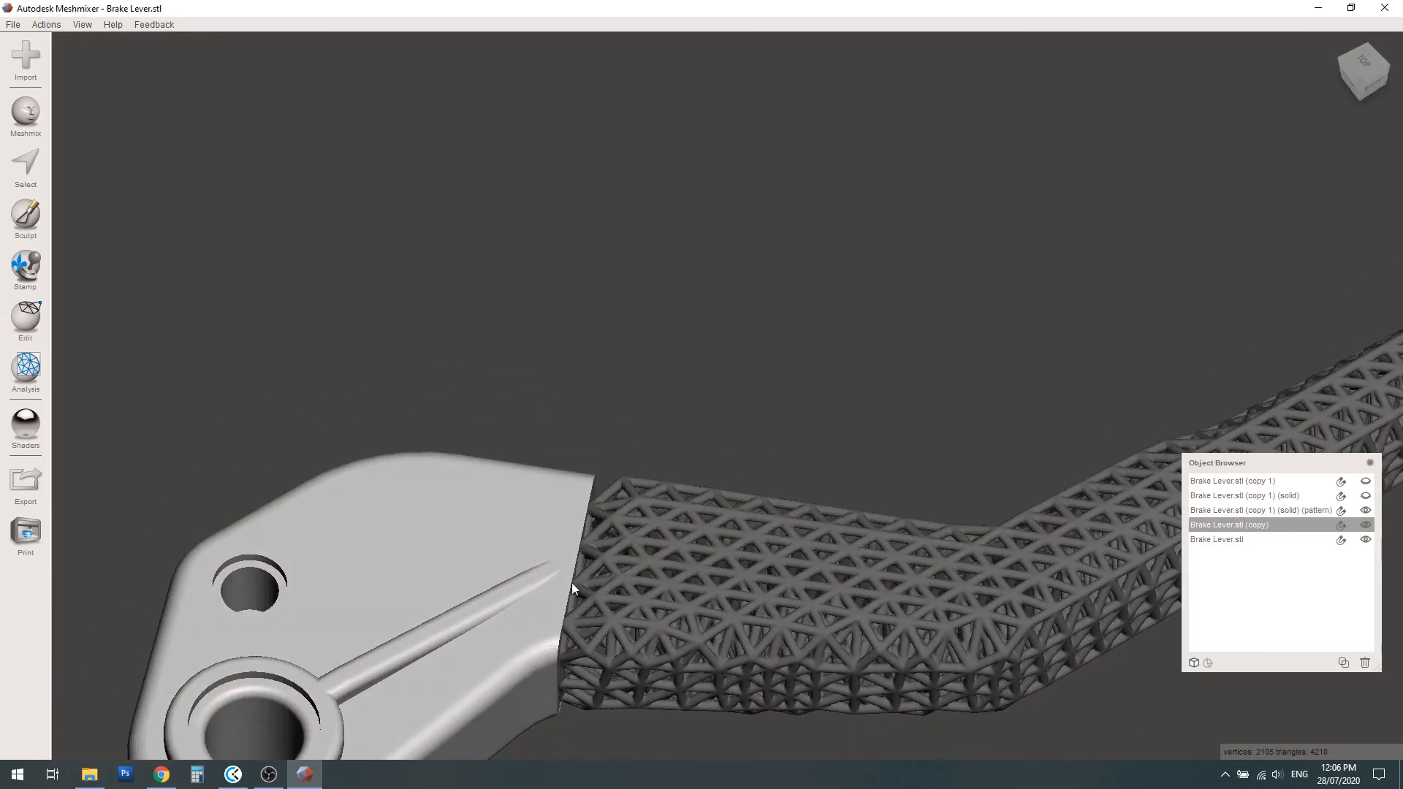
{"action": "middle_click_drag", "start_coordinate": [581, 604], "coordinate": [618, 527]}
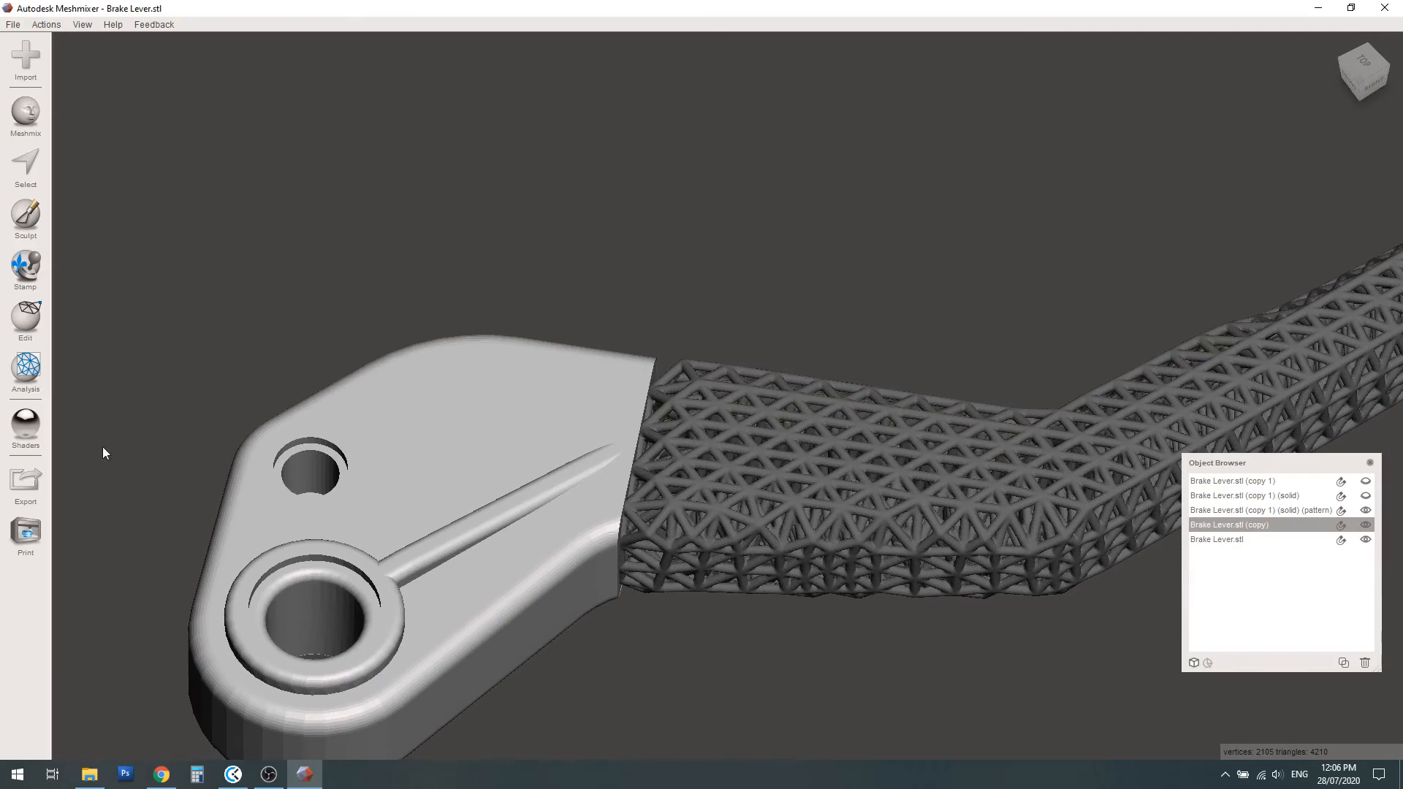
{"action": "left_click", "coordinate": [26, 320]}
{"action": "left_click", "coordinate": [99, 94]}
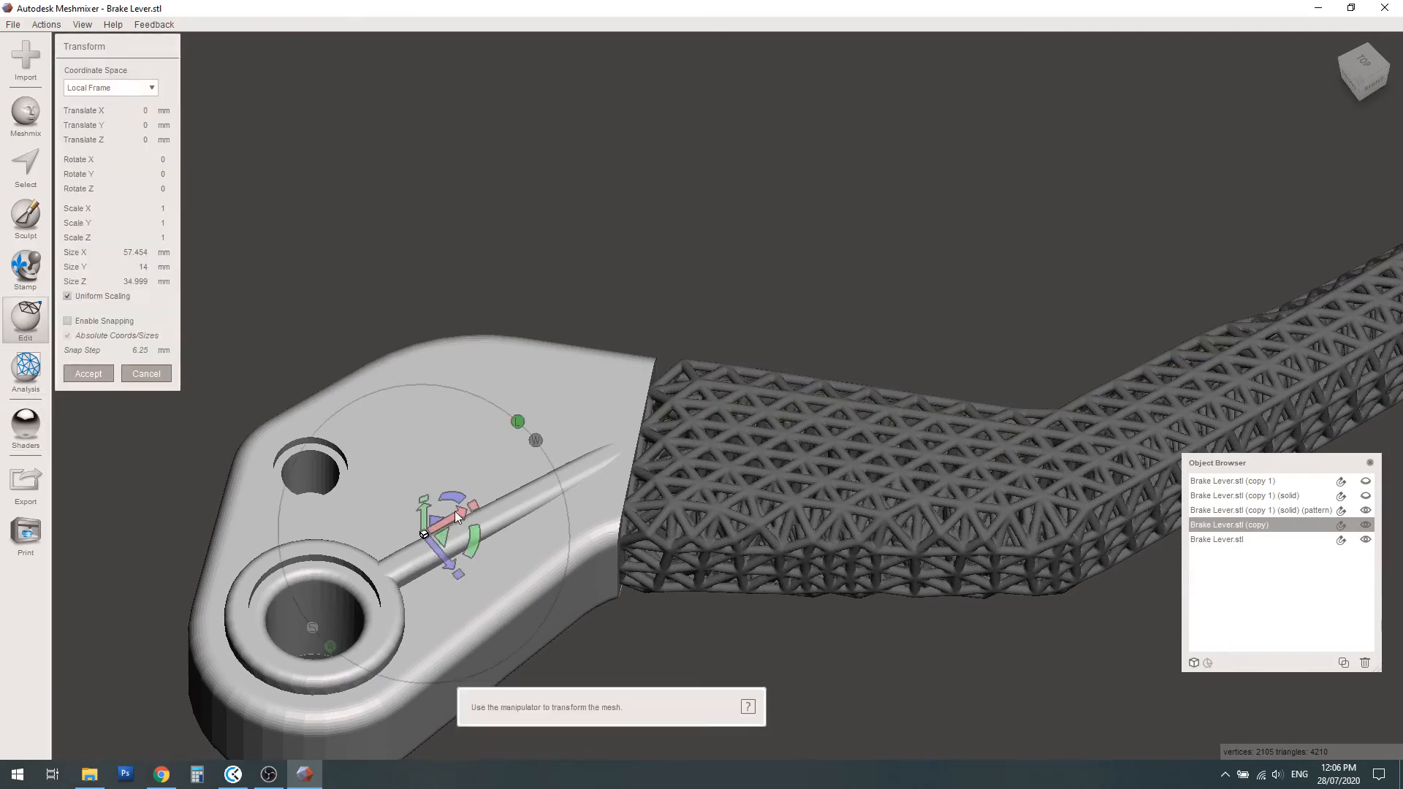
{"action": "left_click_drag", "start_coordinate": [462, 512], "coordinate": [450, 552]}
Nudge the pivot head to an X translation of about 0.88 mm, check its joint with the lattice, and accept the transform
{"action": "right_click_drag", "start_coordinate": [676, 397], "coordinate": [680, 503]}
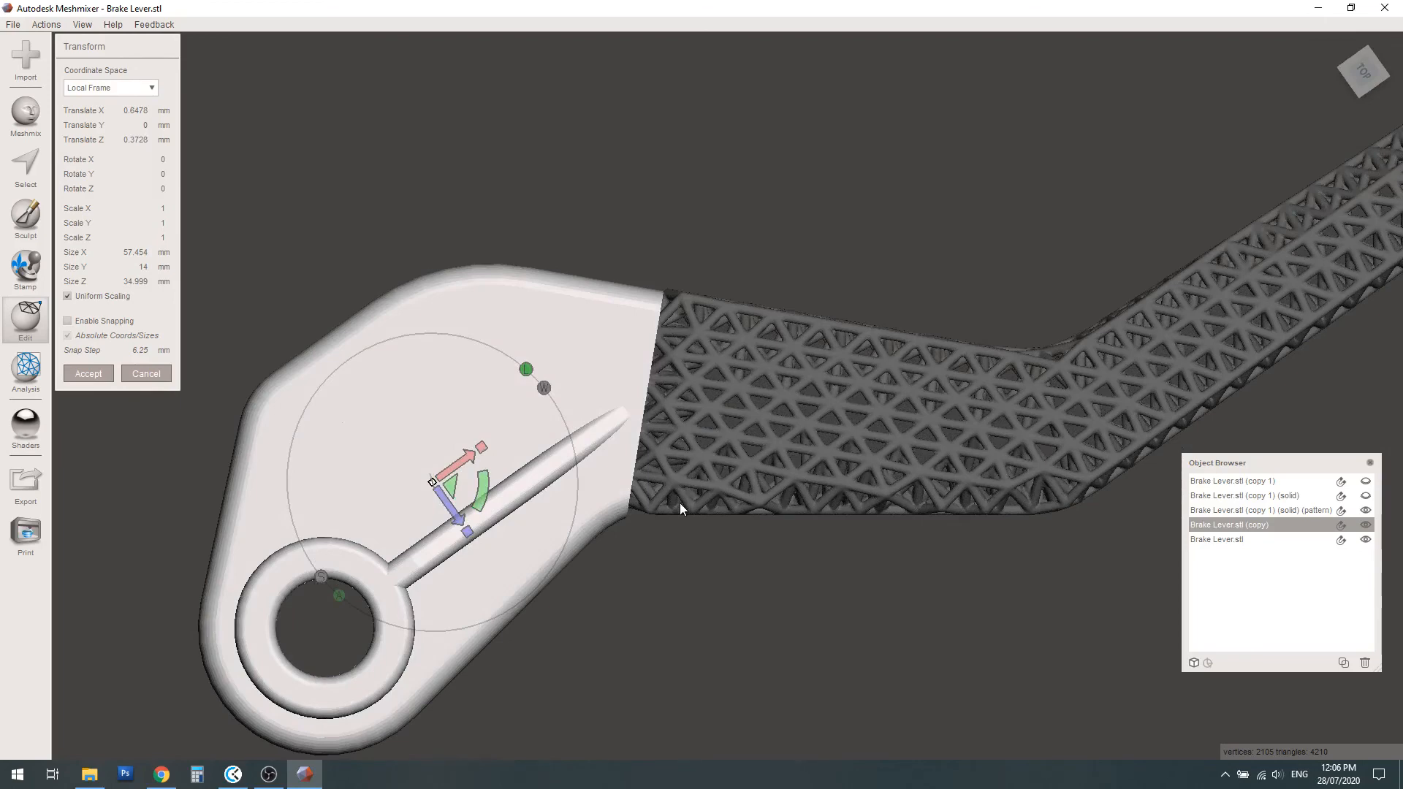
{"action": "left_click_drag", "start_coordinate": [467, 470], "coordinate": [471, 469]}
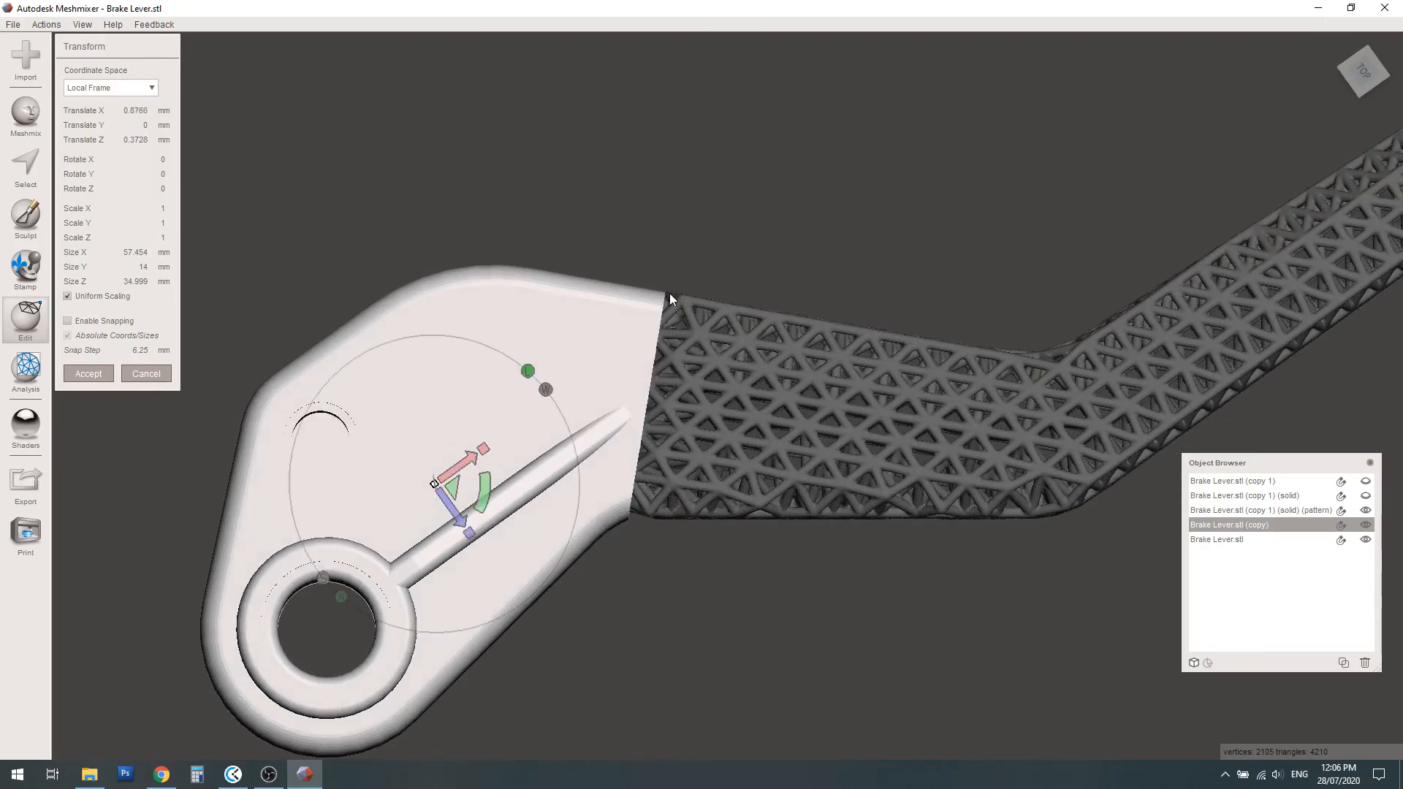
{"action": "right_click_drag", "start_coordinate": [673, 410], "coordinate": [647, 363]}
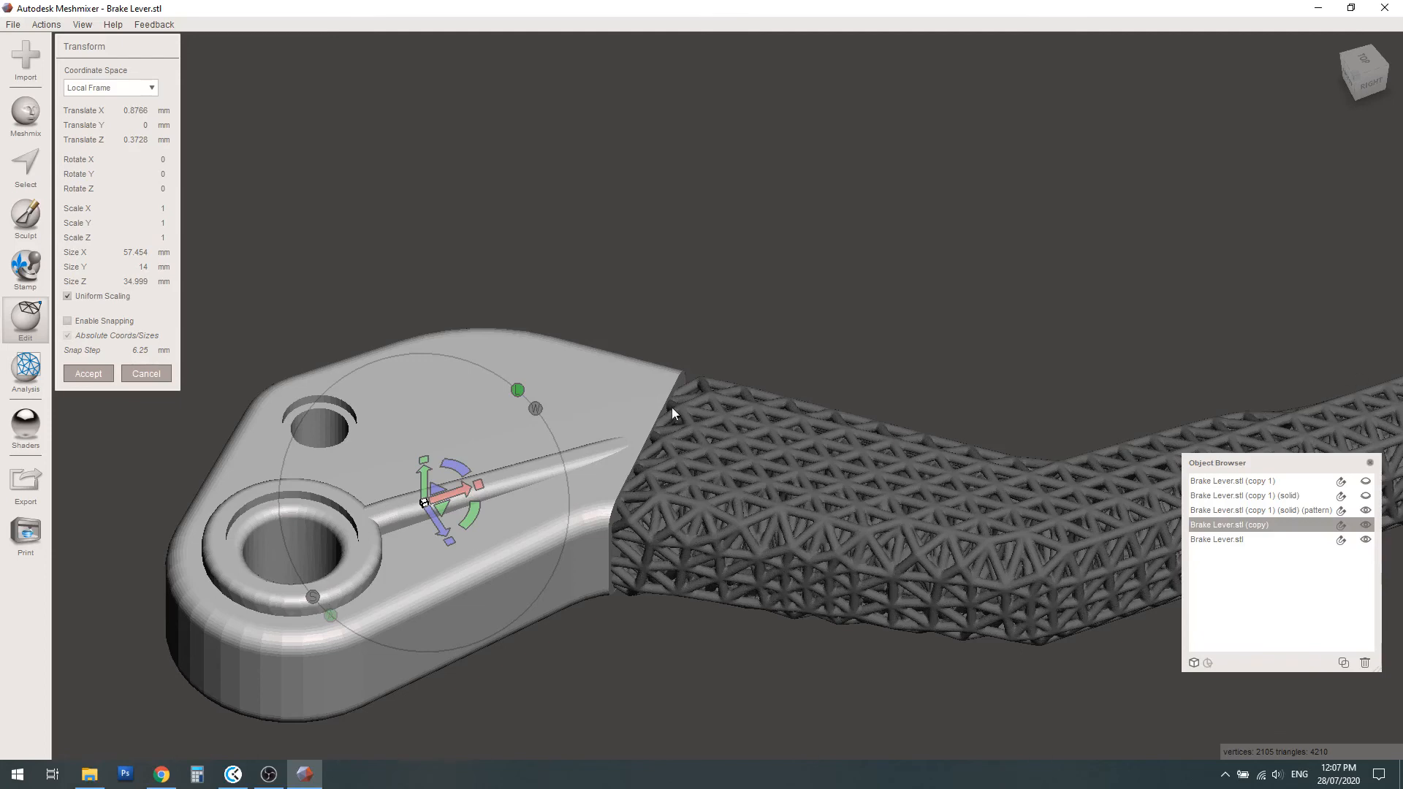
{"action": "left_click", "coordinate": [88, 374]}
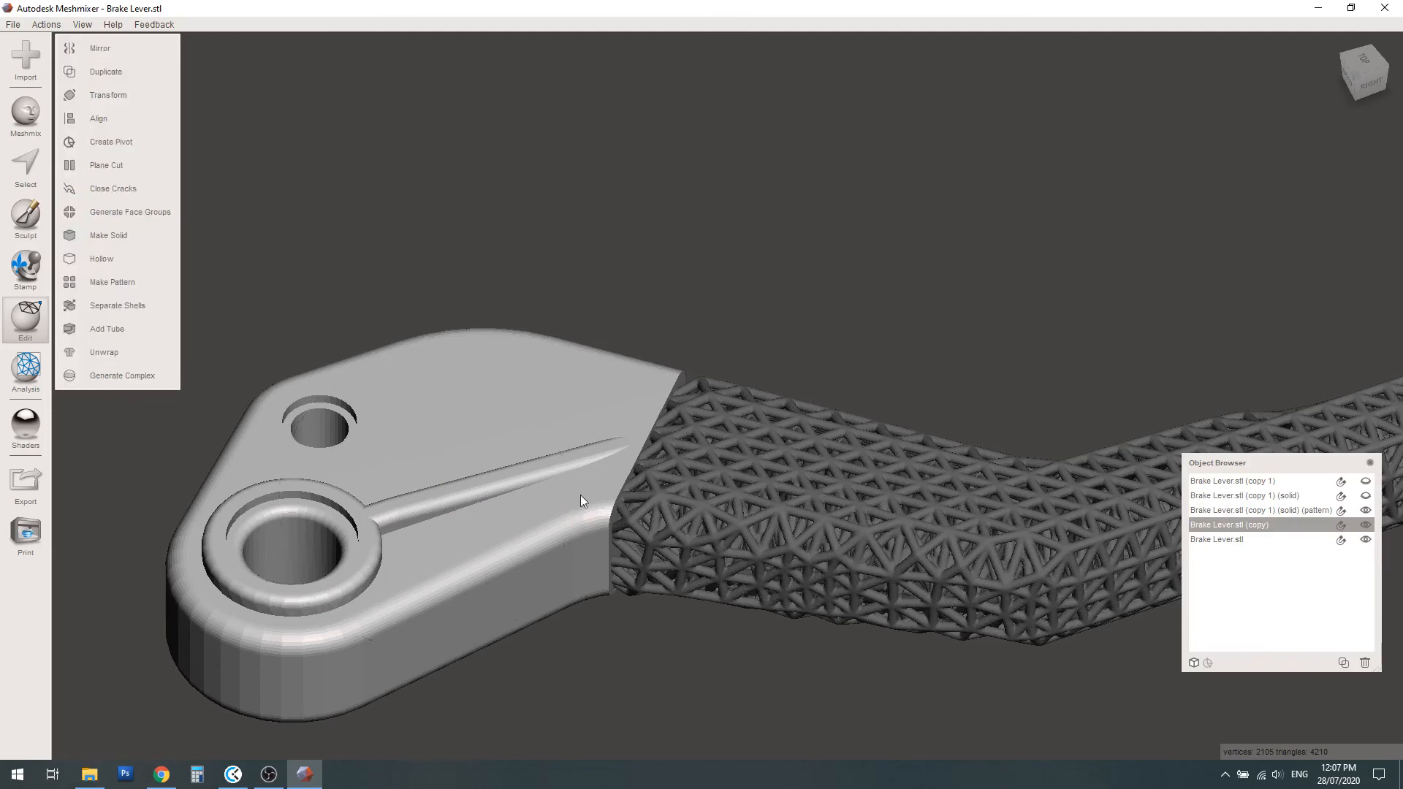
Combine the ring end, pivot head and lattice arm into one object, and toggle its visibility to check the merge
{"action": "scroll", "coordinate": [562, 474], "scroll_direction": "down", "scroll_amount": 3}
{"action": "scroll", "coordinate": [778, 464], "scroll_direction": "down", "scroll_amount": 5}
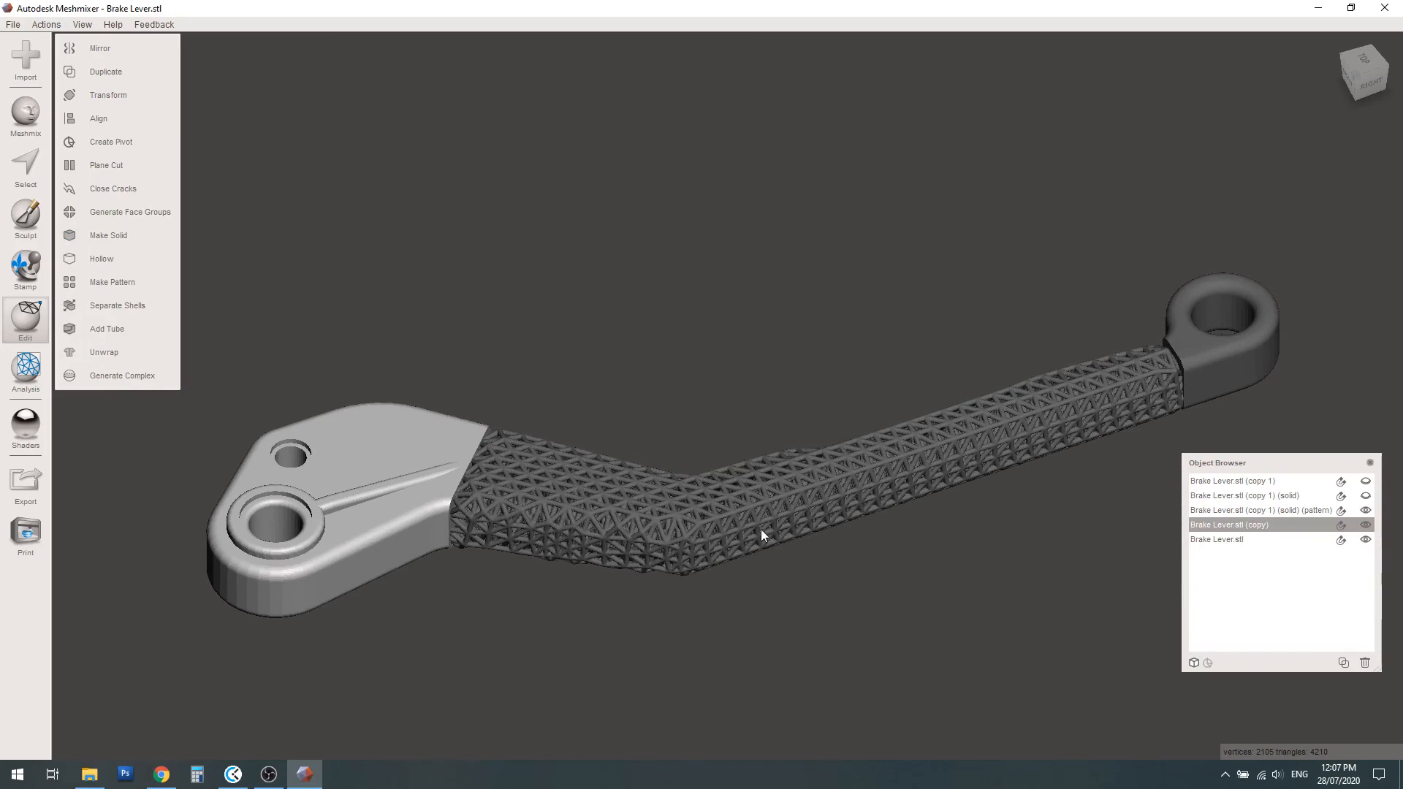
{"action": "left_click", "coordinate": [1210, 540]}
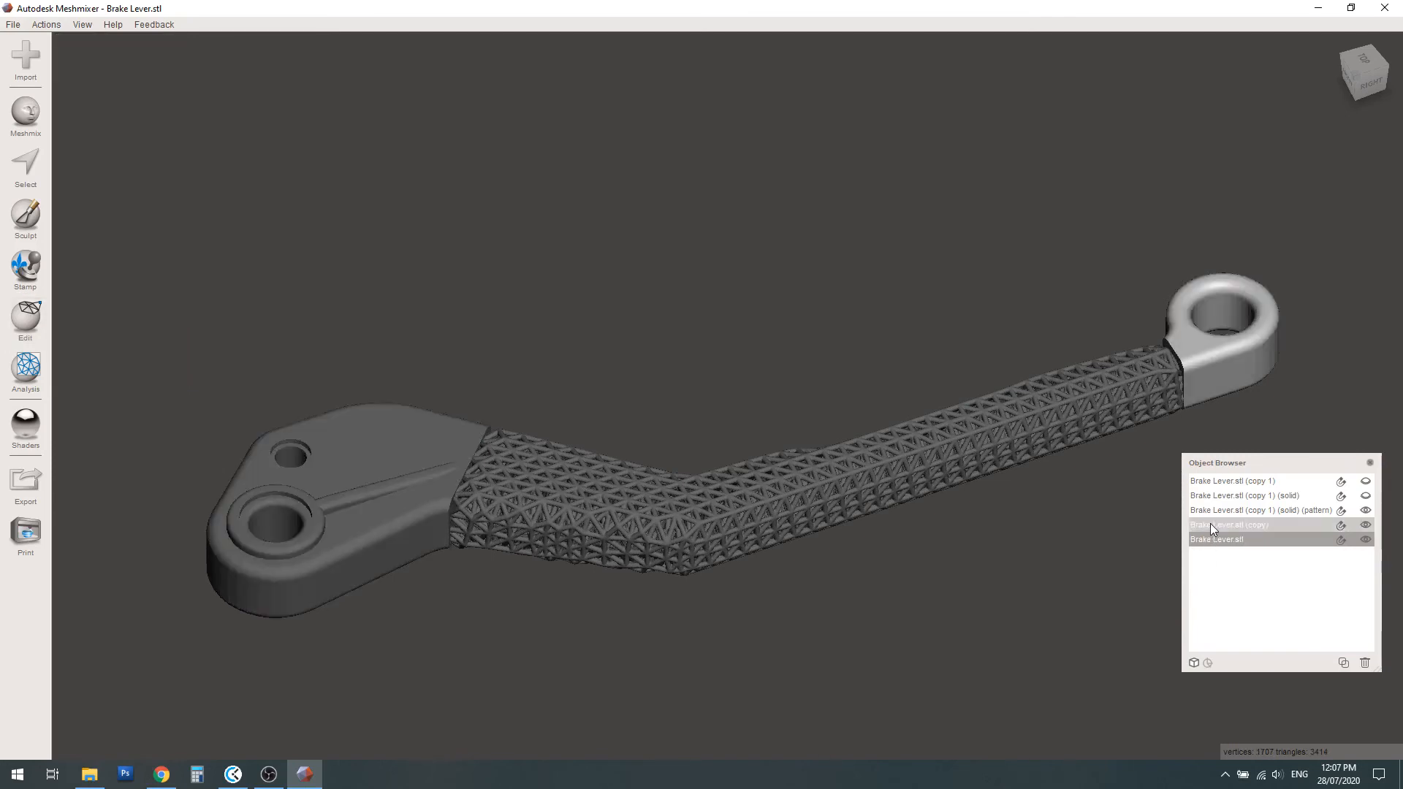
{"action": "left_click", "coordinate": [1210, 525], "text": "shift"}
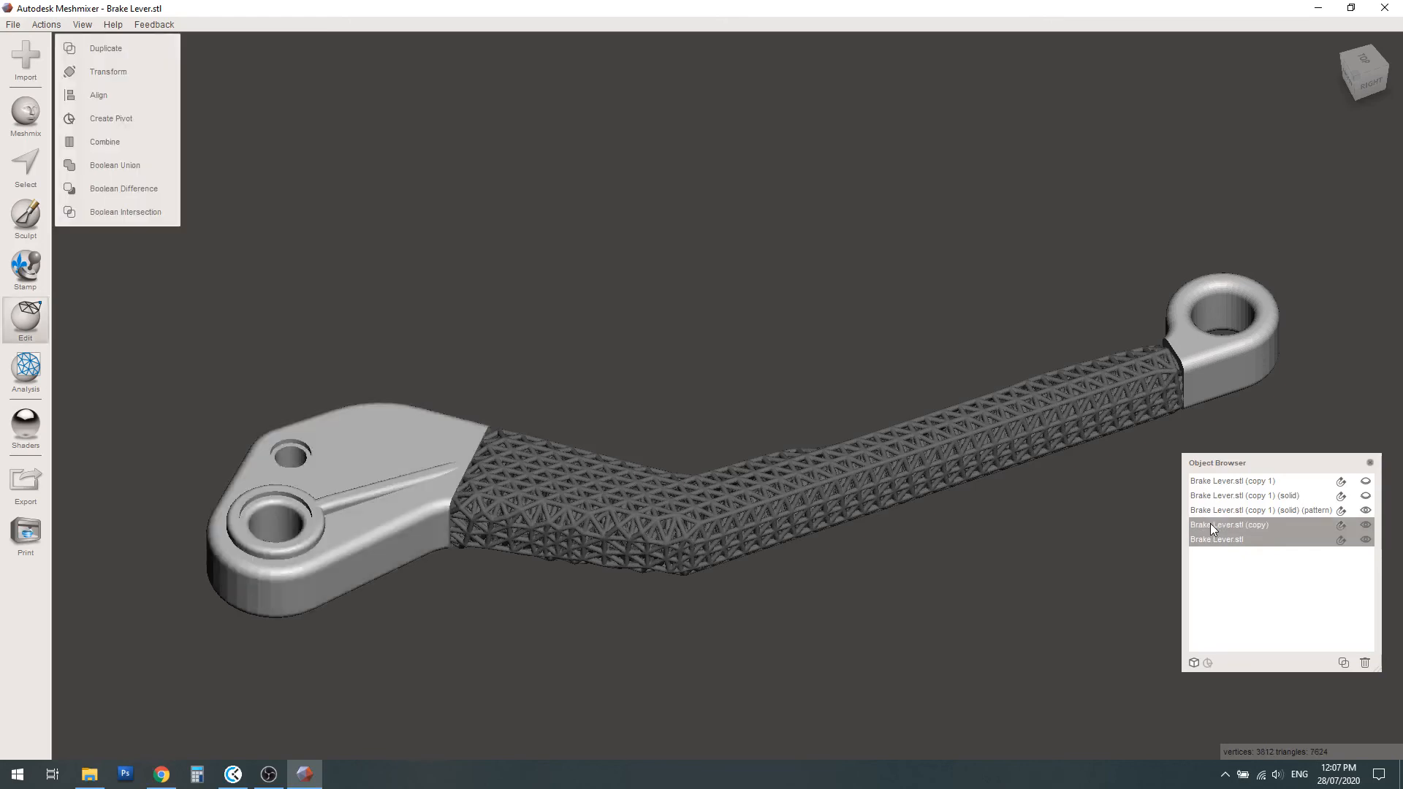
{"action": "left_click", "coordinate": [1214, 511], "text": "shift"}
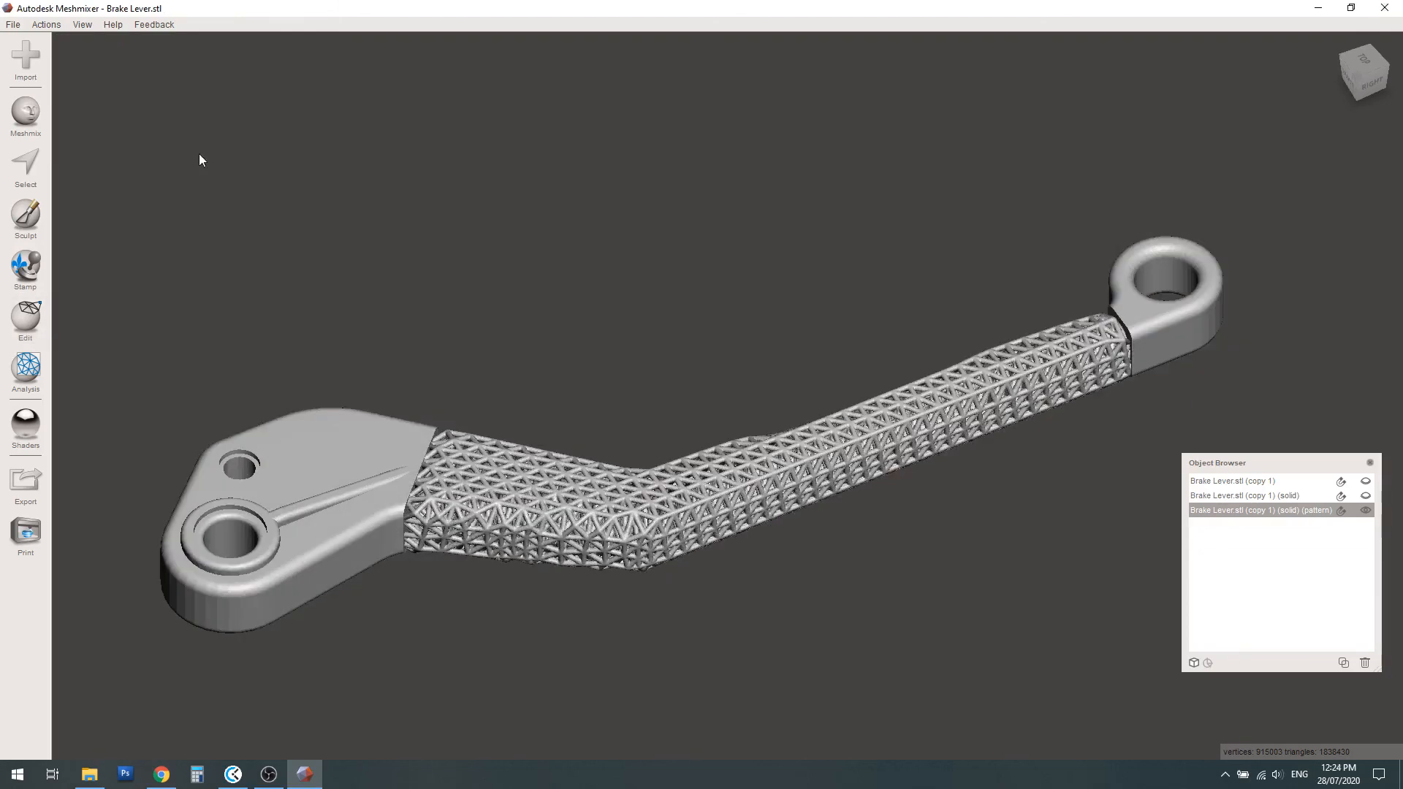
{"action": "right_click_drag", "start_coordinate": [199, 154], "coordinate": [171, 289]}
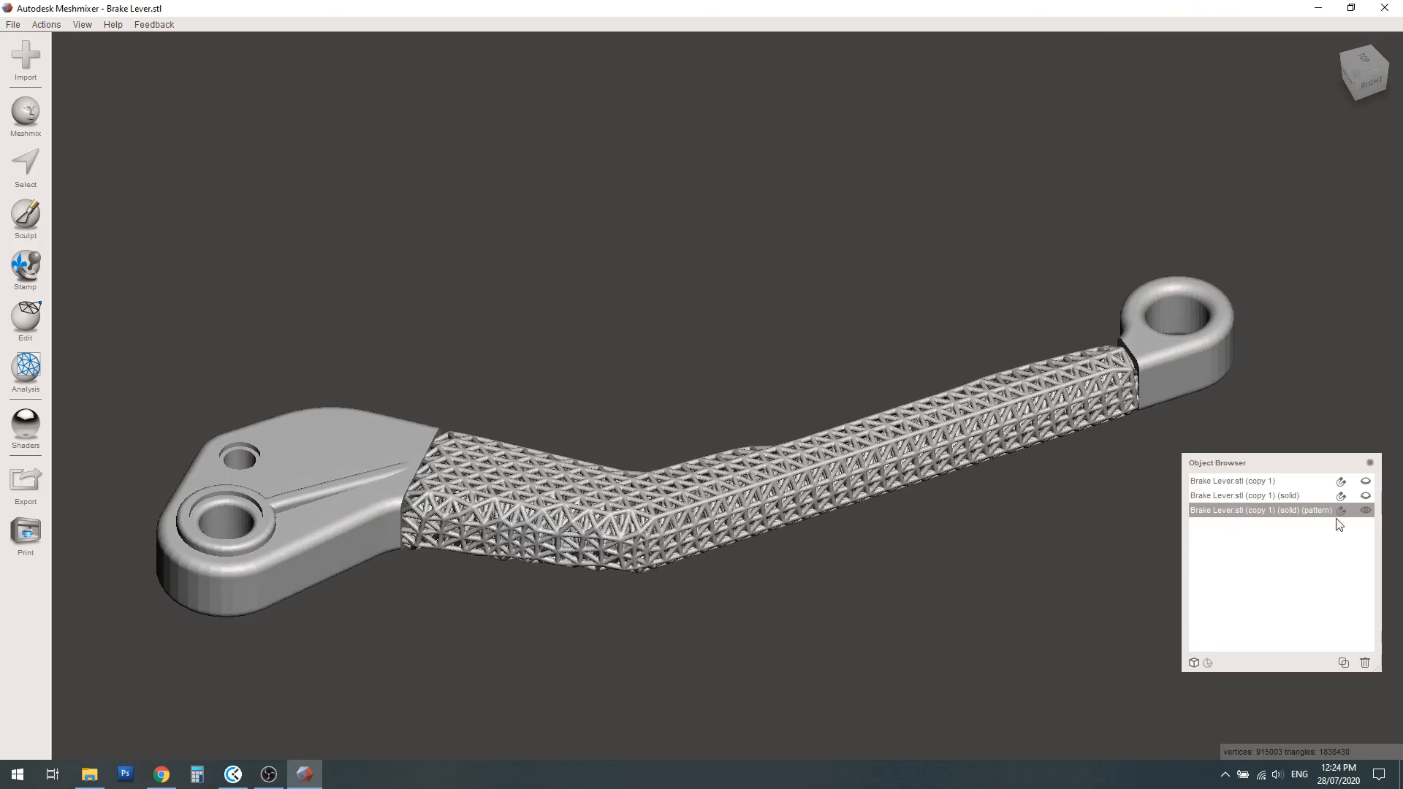
{"action": "left_click", "coordinate": [1365, 512]}
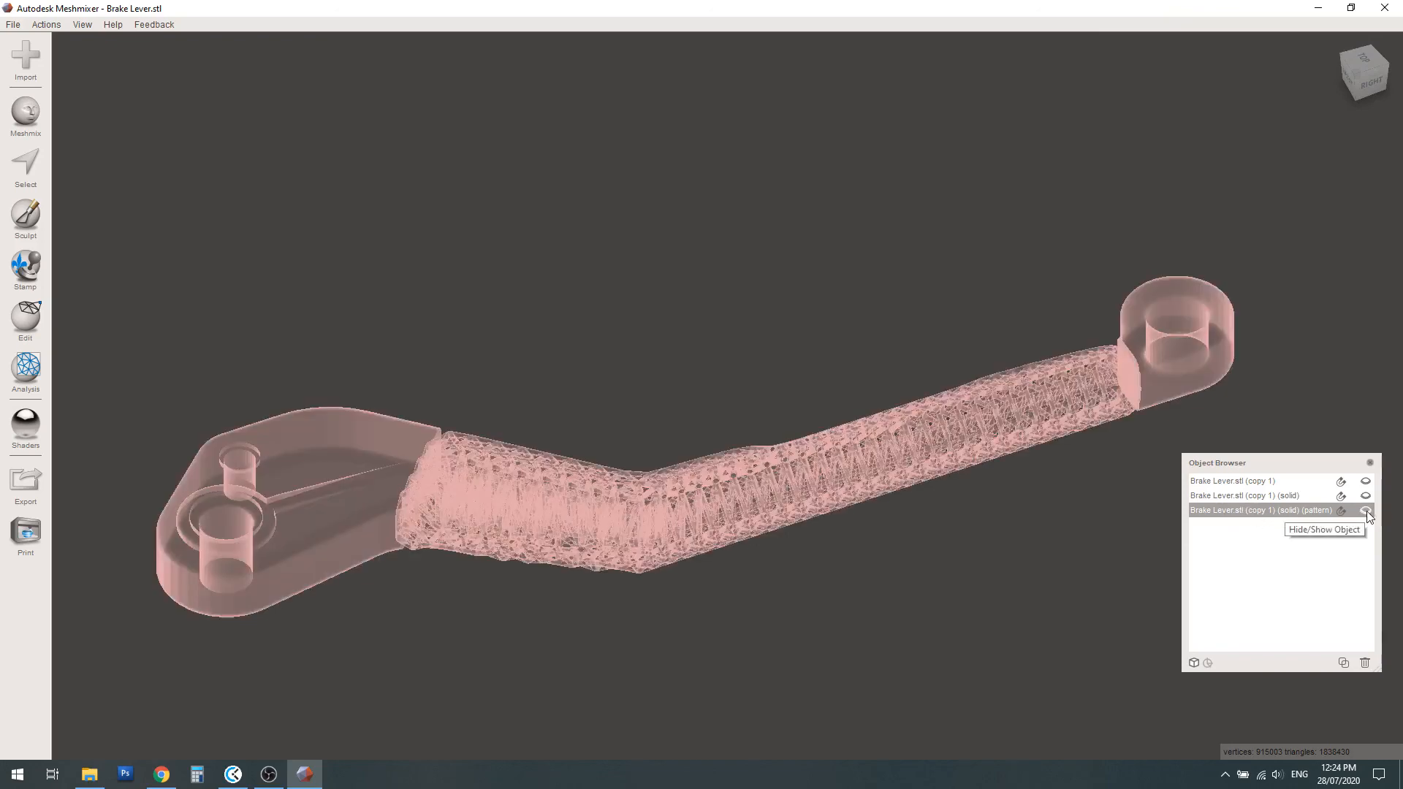
{"action": "left_click", "coordinate": [1367, 512]}
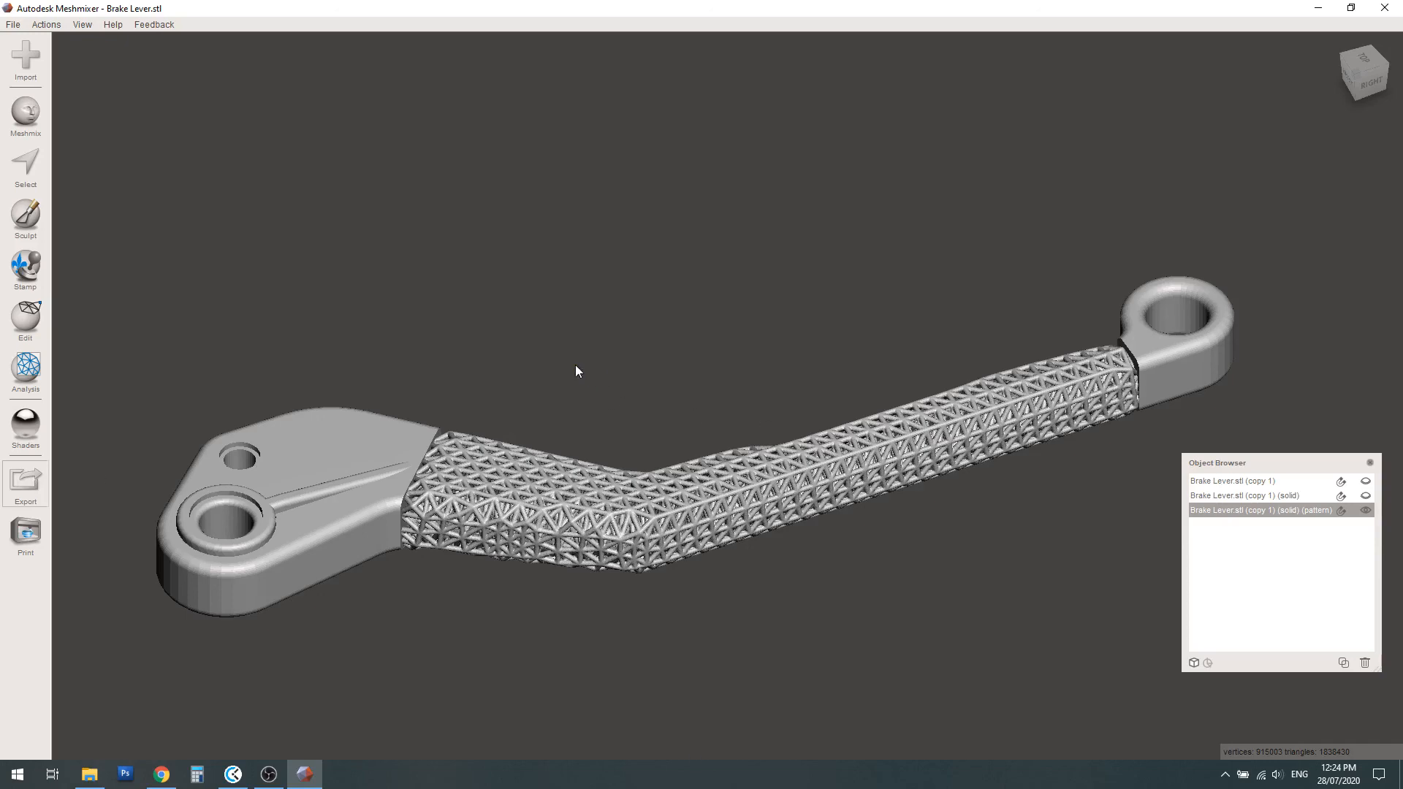
Export the combined lever to the Desktop in STL Binary Format with the file name "Brake Lever Mesh"
{"action": "left_click", "coordinate": [209, 354]}
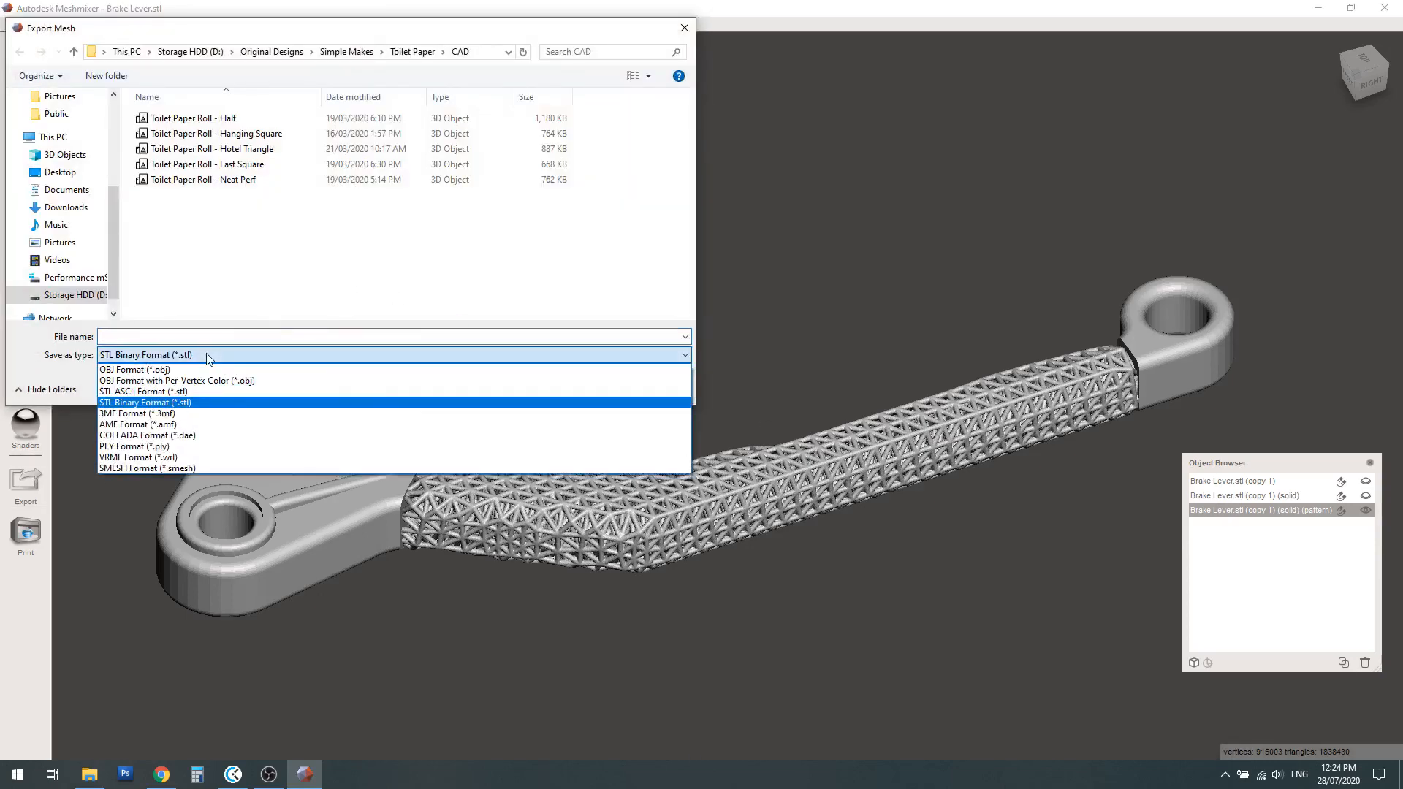
{"action": "left_click", "coordinate": [171, 402]}
{"action": "left_click", "coordinate": [159, 336]}
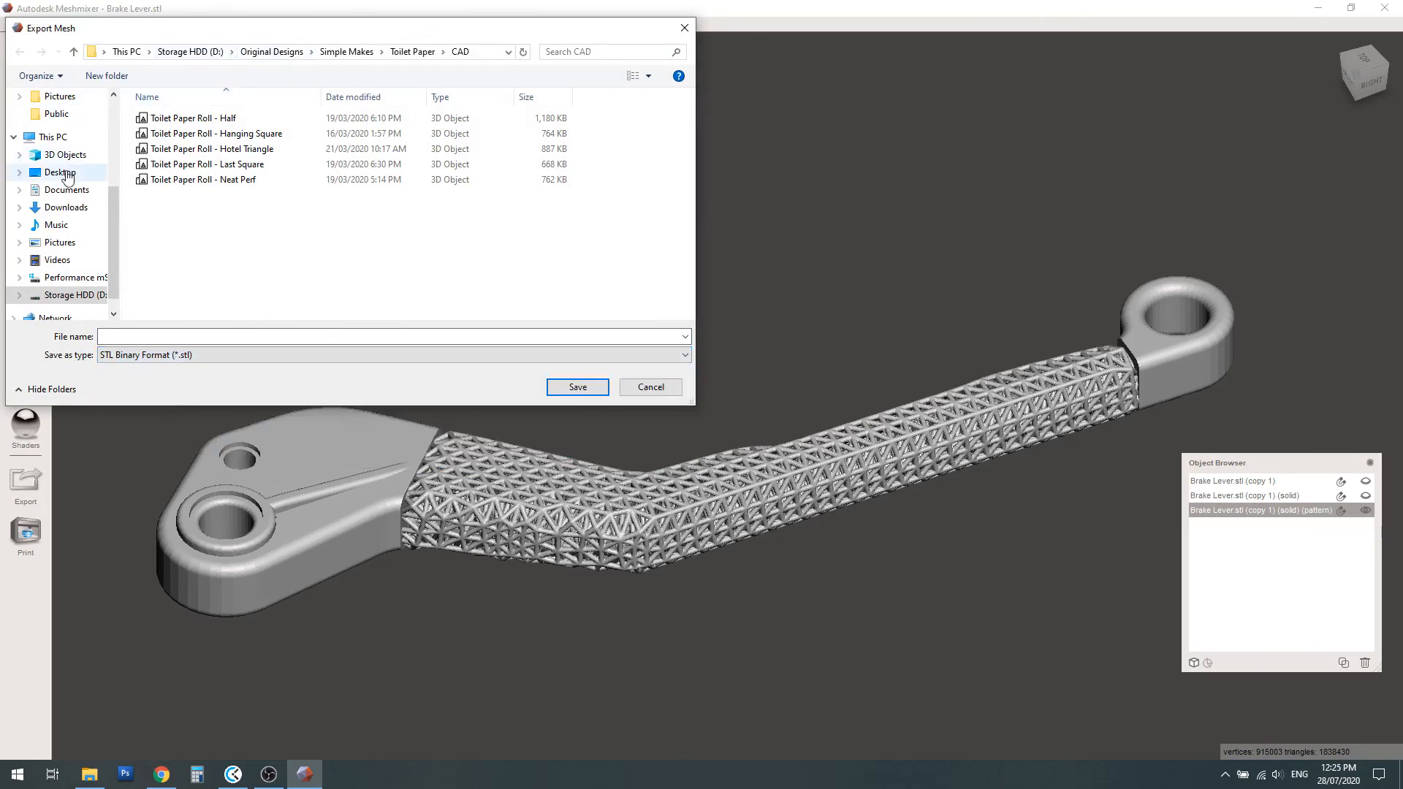
{"action": "left_click", "coordinate": [60, 173]}
{"action": "left_click", "coordinate": [147, 335]}
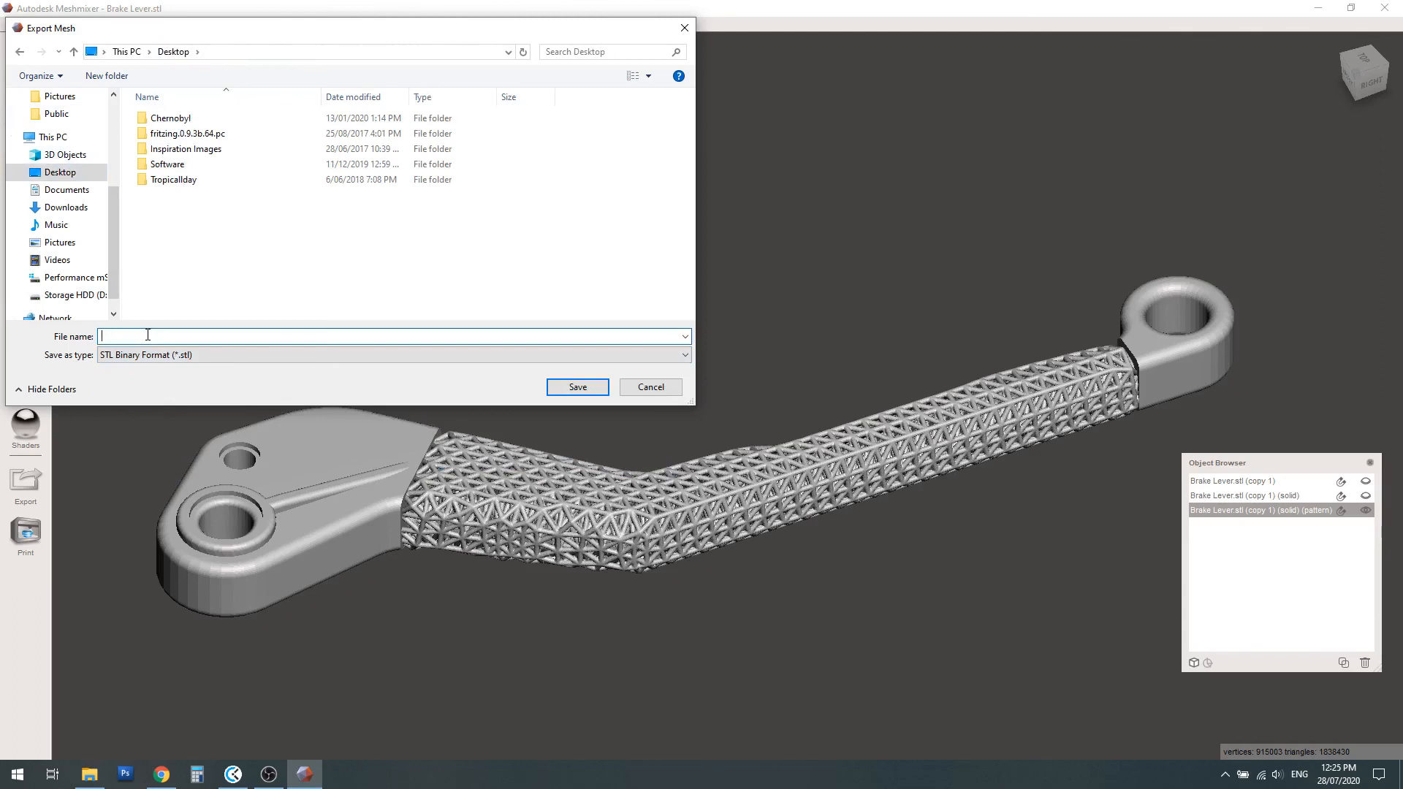
{"action": "type", "text": "Brake Lever Mesh"}
{"action": "left_click", "coordinate": [556, 384]}
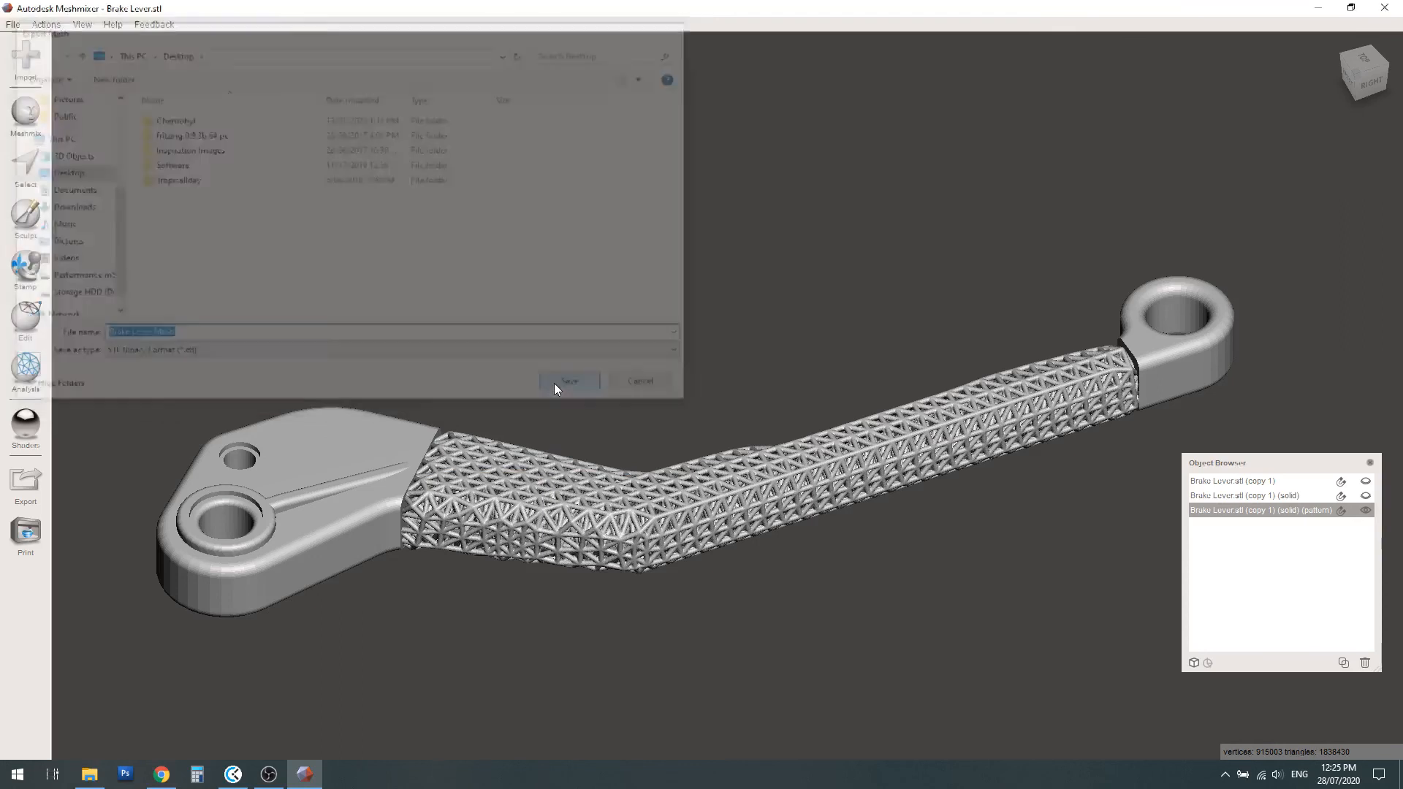